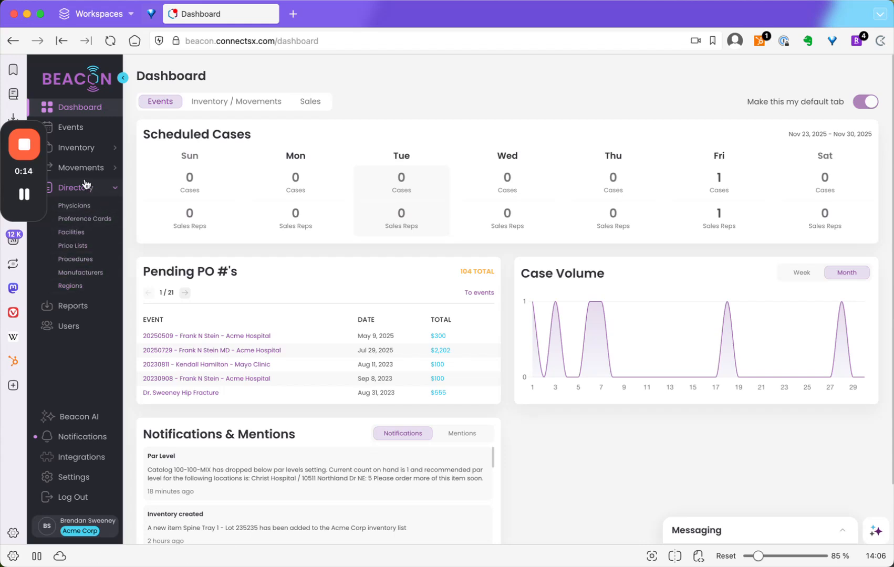
- Open the physicians directory, view the inactive physicians, and return to the active list
{"action": "left_click", "coordinate": [70, 210]}
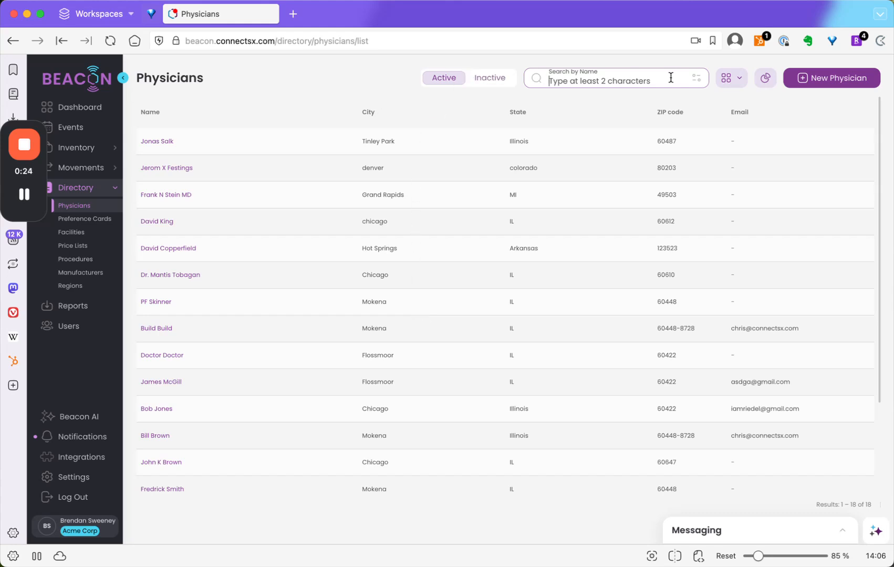
{"action": "left_click", "coordinate": [484, 79]}
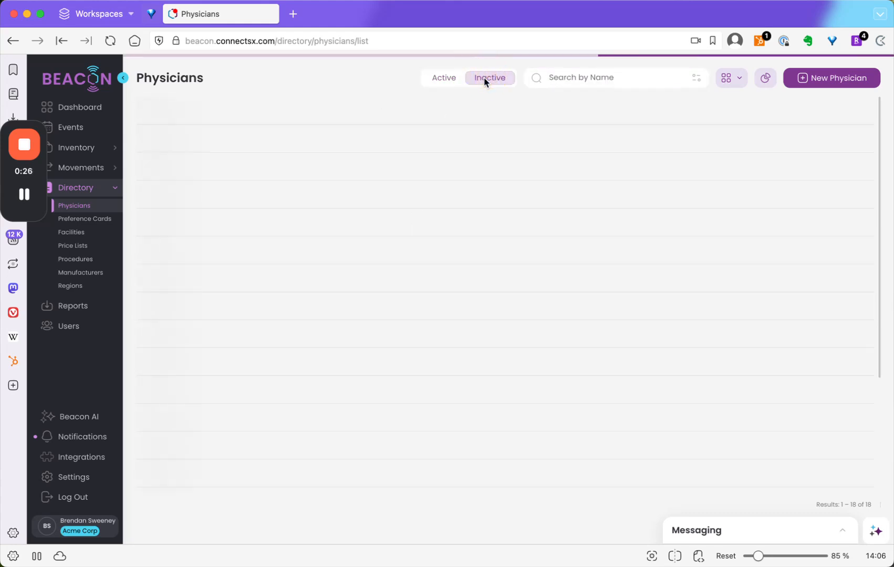
{"action": "left_click", "coordinate": [446, 78]}
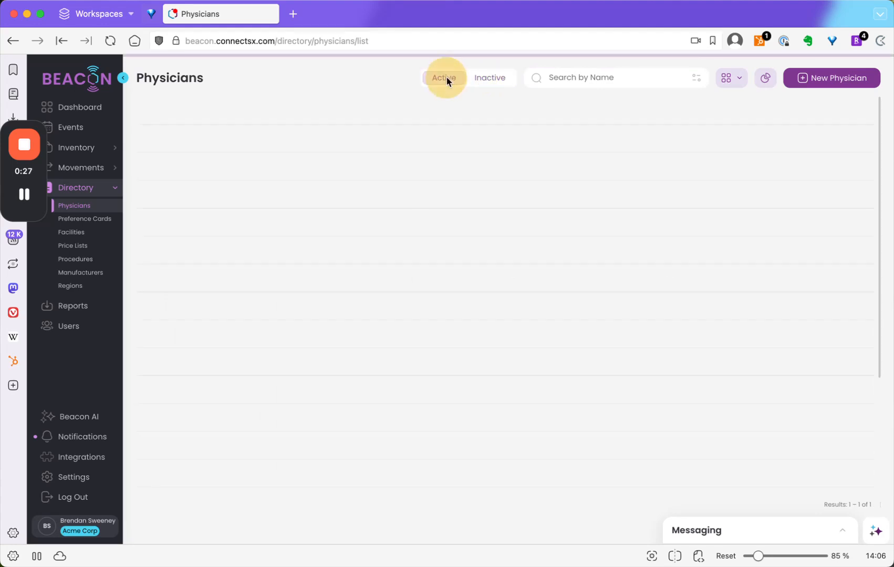
- Start a new physician record, add the Northwestern search tag, and enter the first, last and middle names
{"action": "left_click", "coordinate": [840, 79]}
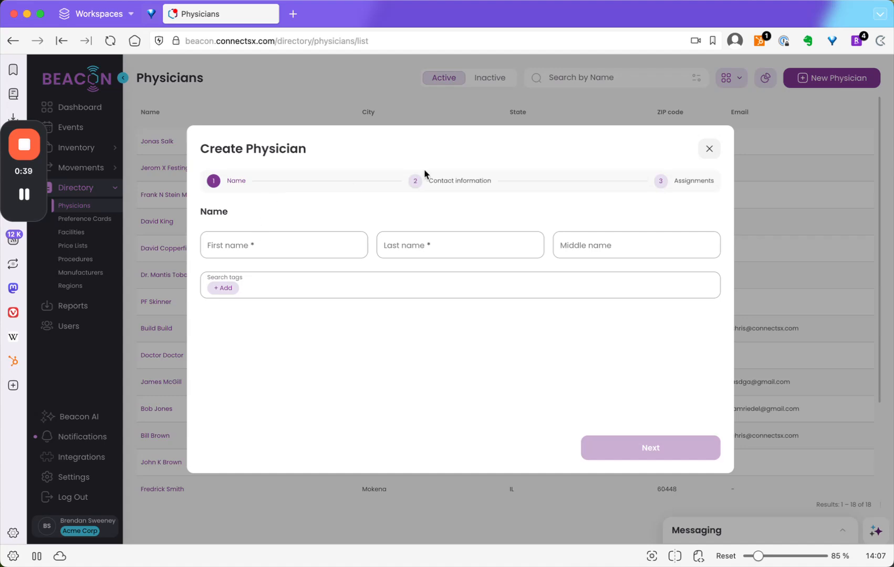
{"action": "left_click", "coordinate": [709, 150]}
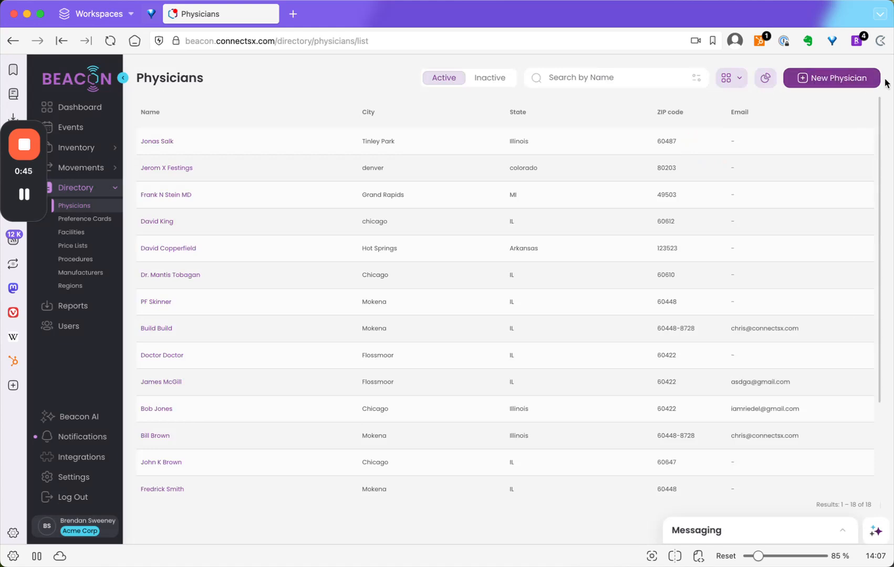
{"action": "left_click", "coordinate": [851, 79]}
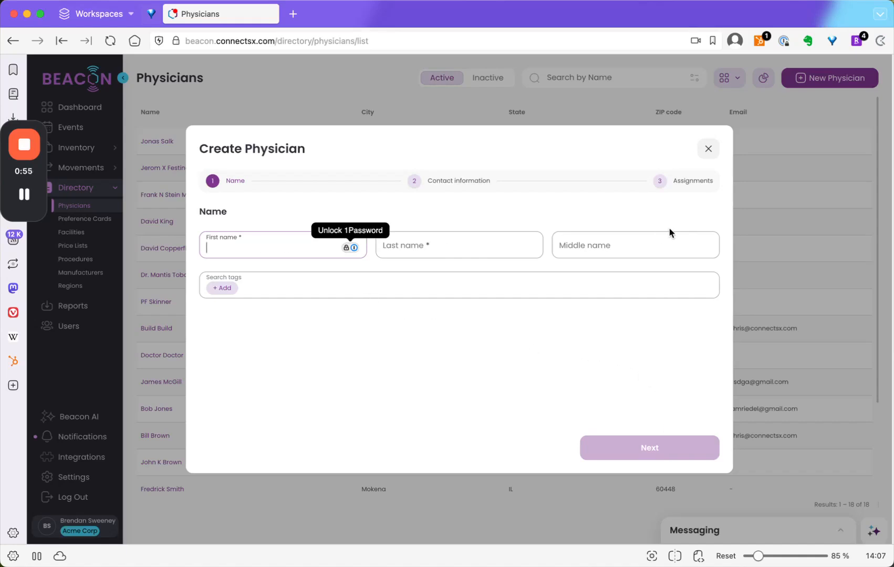
{"action": "left_click", "coordinate": [229, 292]}
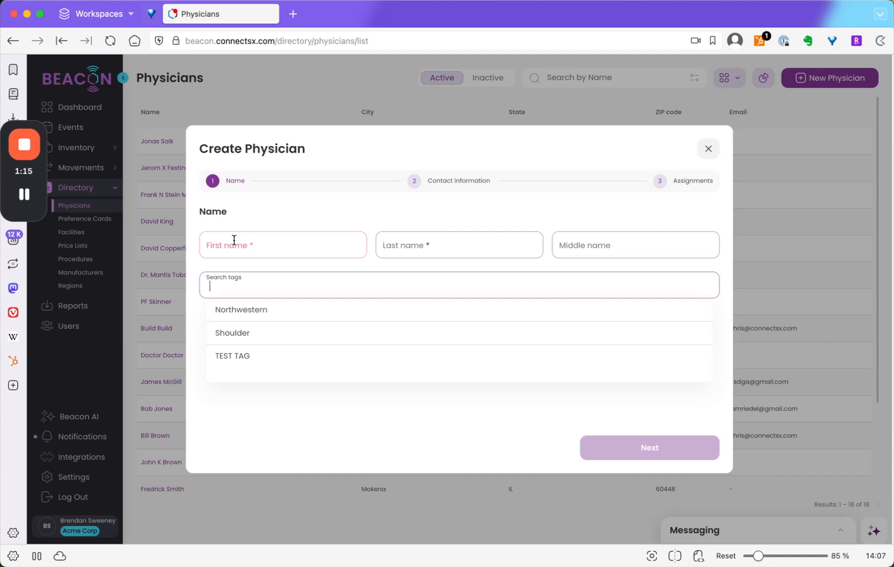
{"action": "left_click", "coordinate": [310, 312]}
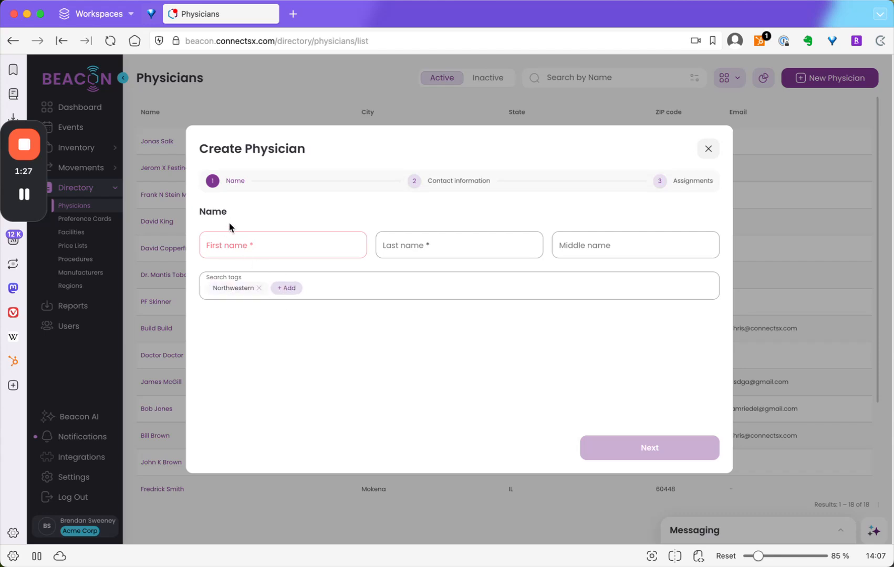
{"action": "left_click", "coordinate": [241, 244]}
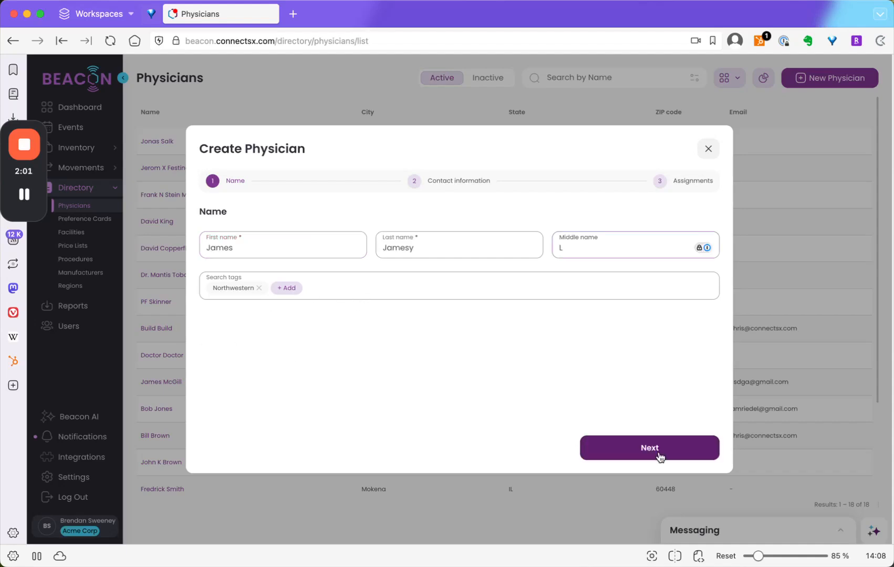
{"action": "left_click", "coordinate": [657, 455]}
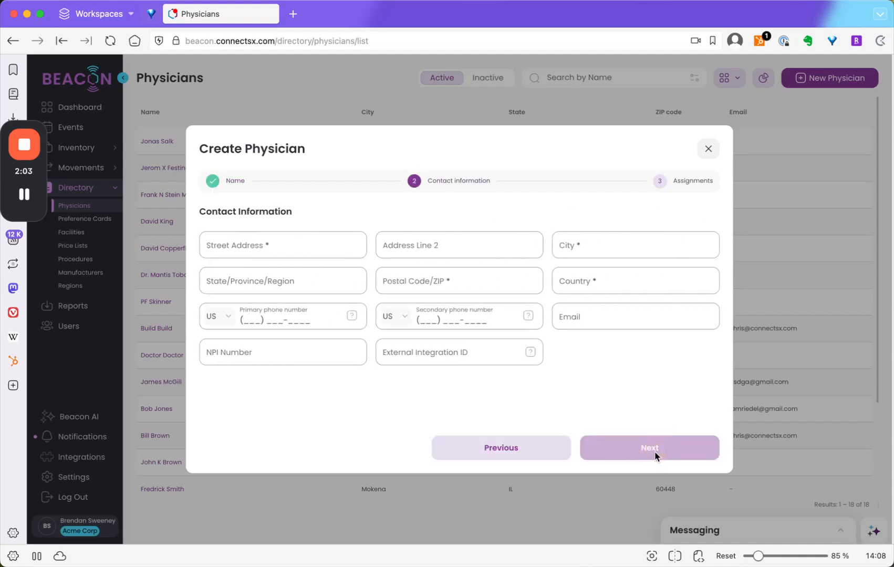
- Fill in the physician's contact address from the suggested addresses and continue to the assignments
{"action": "left_click", "coordinate": [295, 246]}
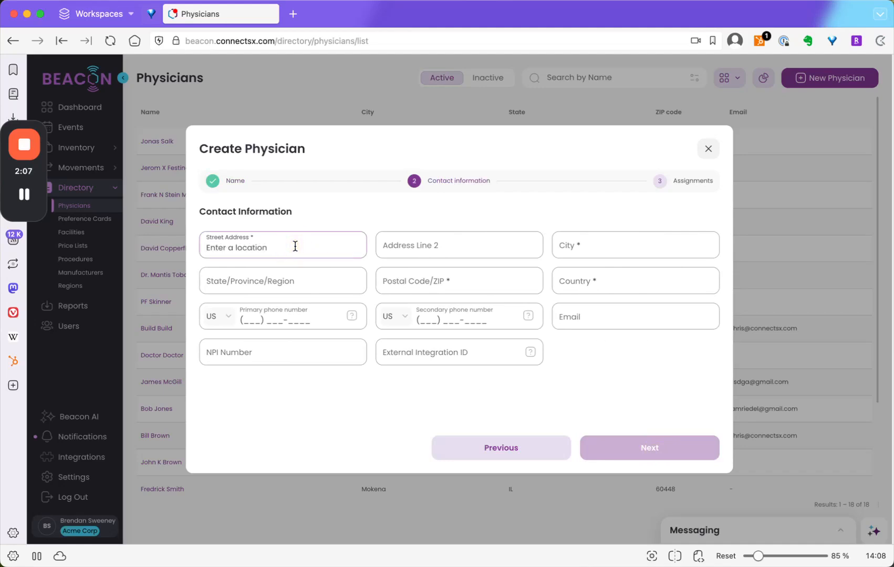
{"action": "type", "text": "12412"}
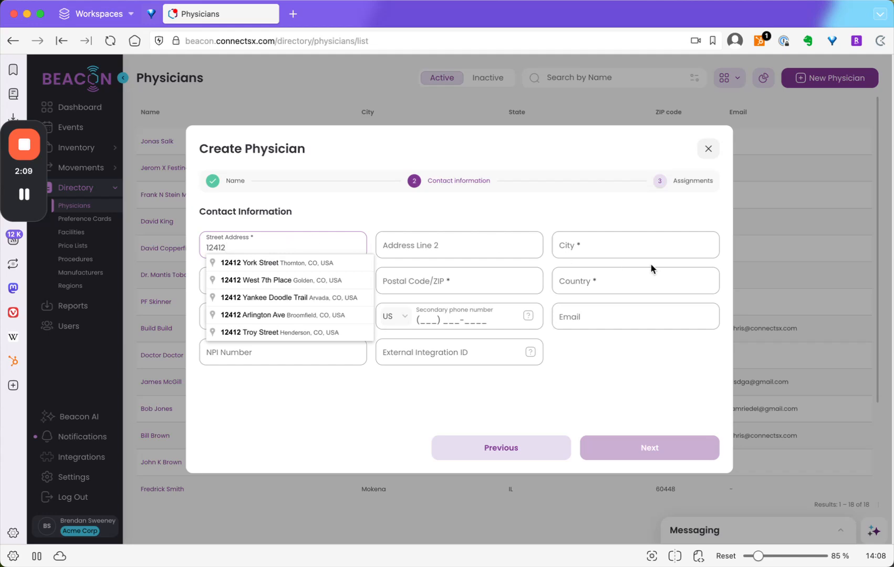
{"action": "left_click", "coordinate": [245, 301]}
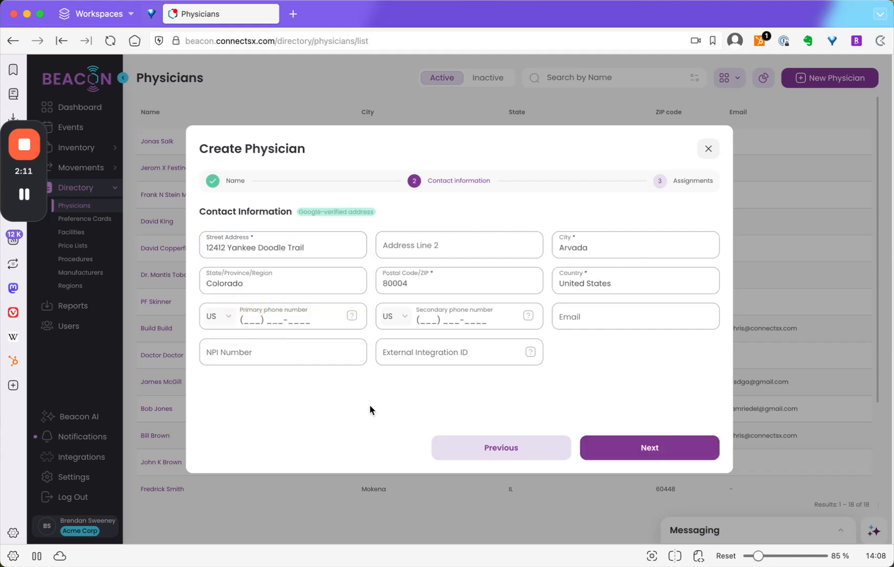
{"action": "left_click", "coordinate": [269, 247]}
{"action": "double_click", "coordinate": [271, 247]}
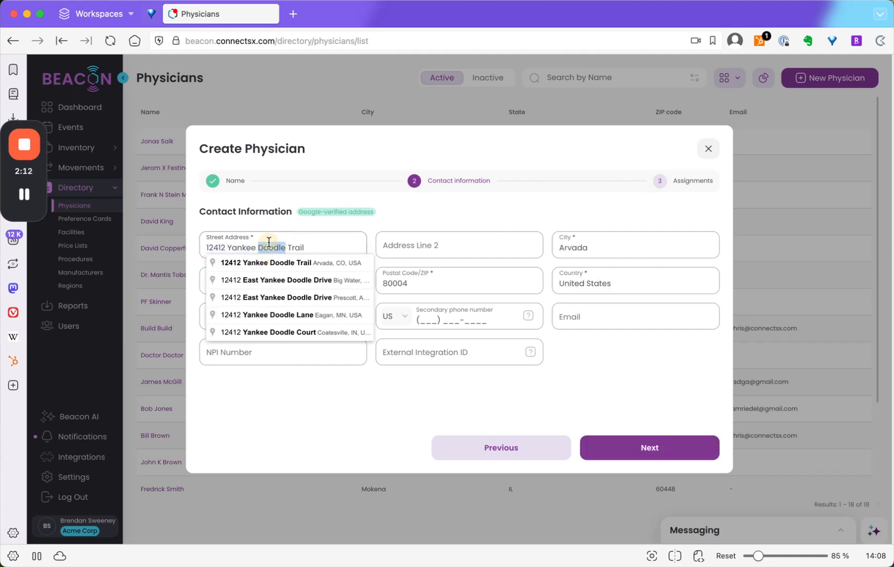
{"action": "left_click", "coordinate": [301, 332]}
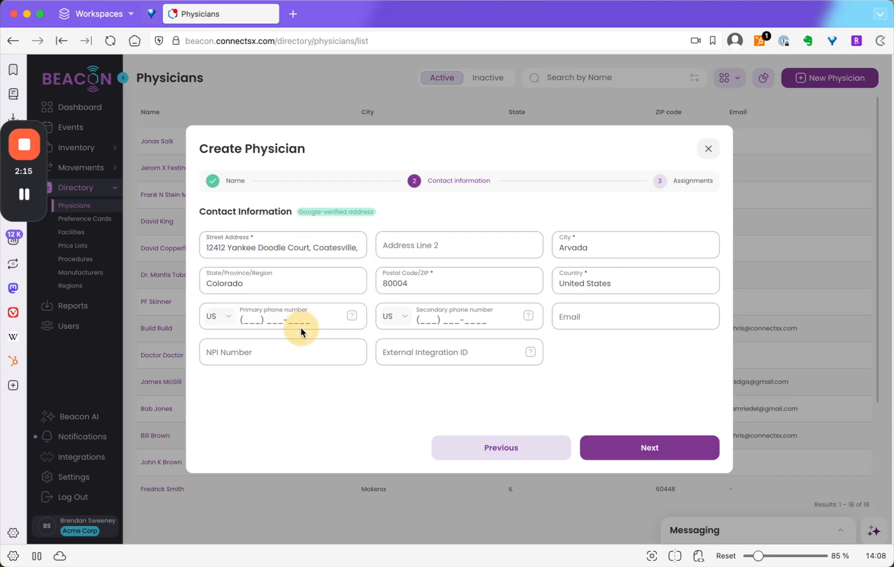
{"action": "left_click", "coordinate": [692, 450]}
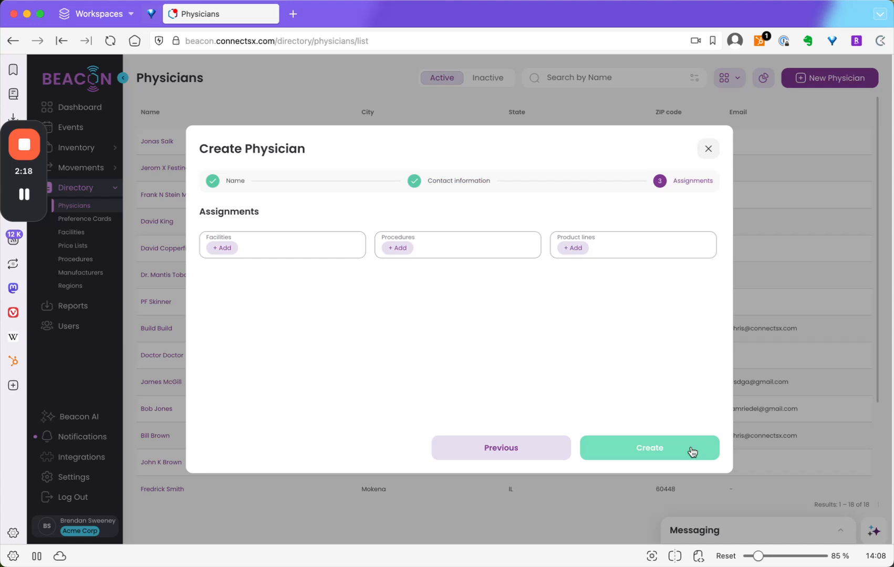
- Assign Acme Hospital, the Acromioclavicular Joint (ACJ) procedure and the 2-CAN product line, and create the physician
{"action": "left_click", "coordinate": [230, 248]}
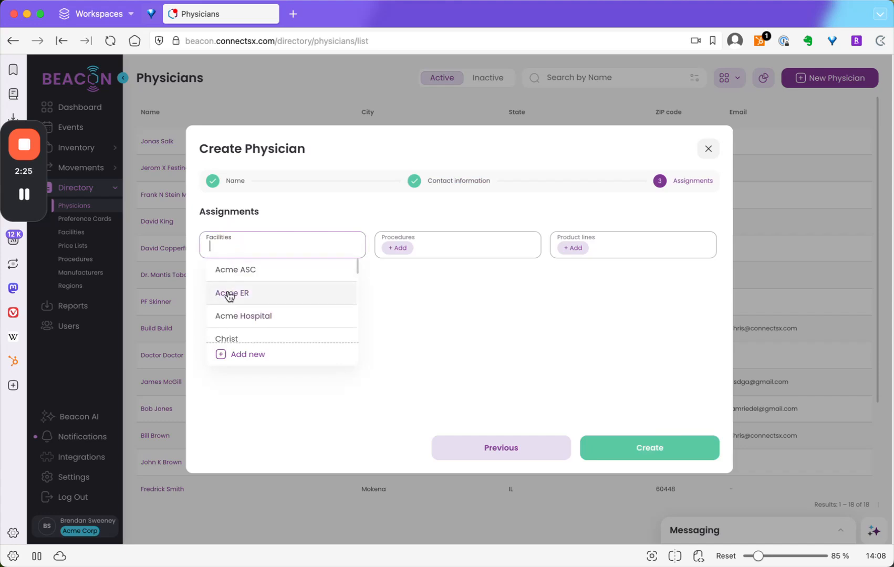
{"action": "left_click", "coordinate": [234, 317]}
{"action": "left_click", "coordinate": [389, 249]}
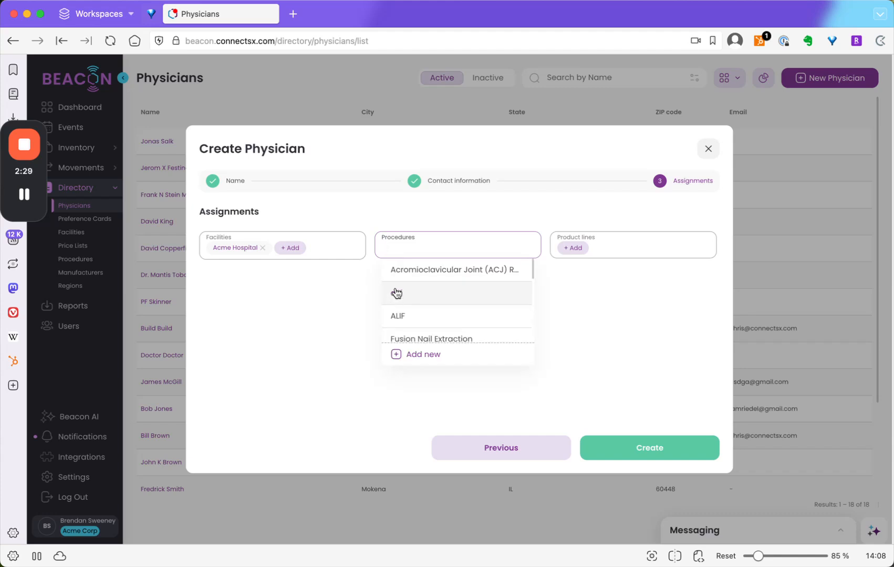
{"action": "left_click", "coordinate": [405, 271]}
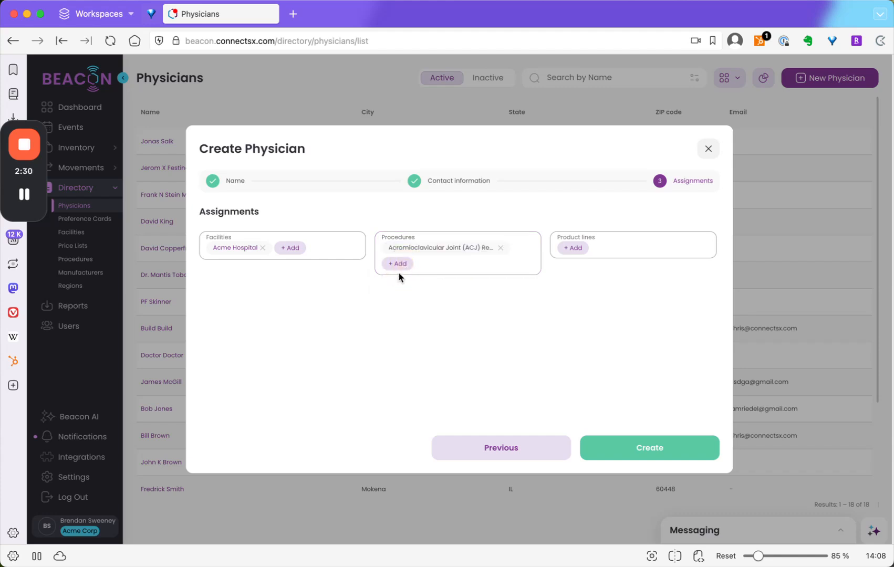
{"action": "left_click", "coordinate": [584, 249]}
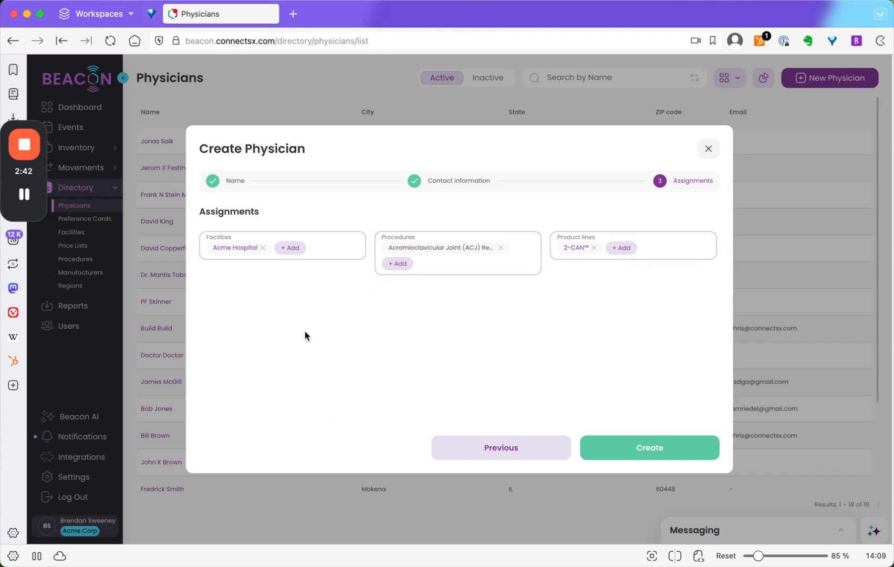
{"action": "left_click", "coordinate": [694, 455]}
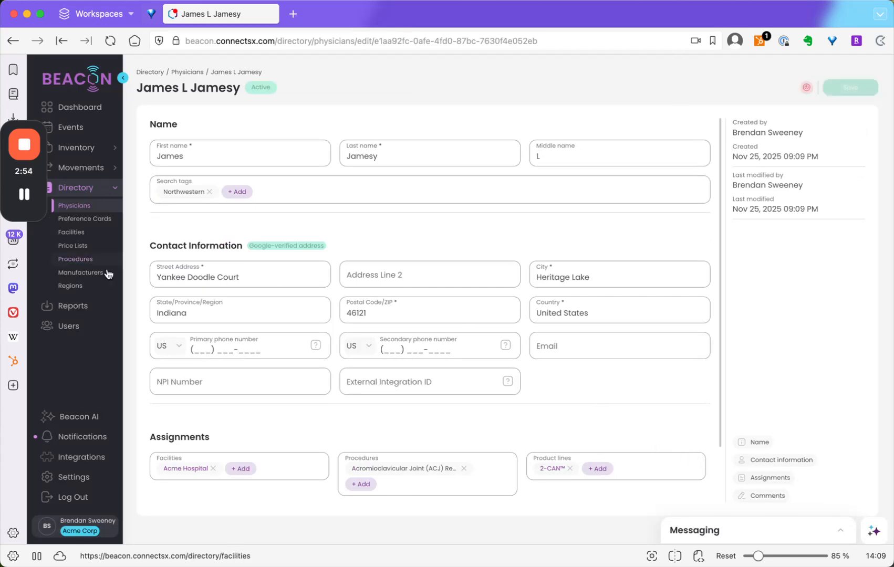
- Open a sales rep's user record, show the assignments of type Physician, and open the physician selection
{"action": "left_click", "coordinate": [58, 326]}
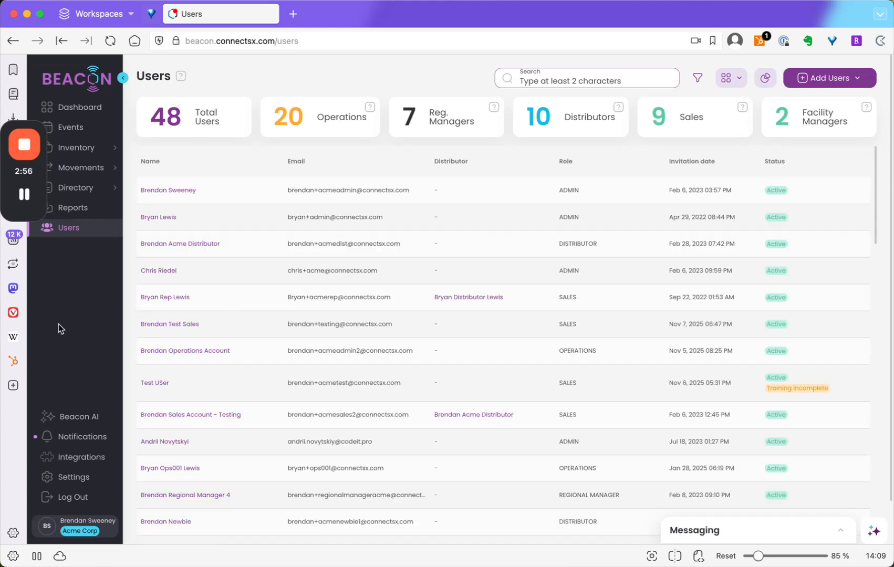
{"action": "left_click", "coordinate": [186, 298]}
{"action": "left_click", "coordinate": [255, 449]}
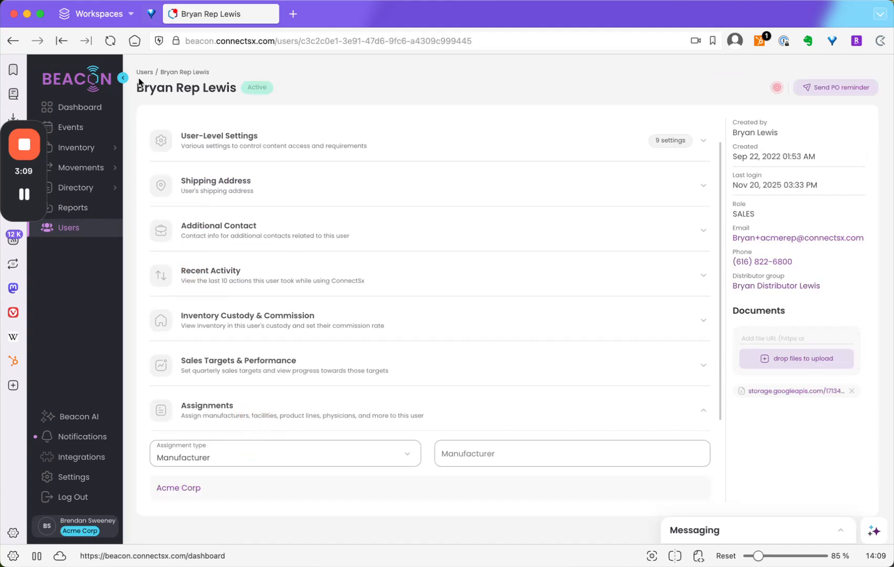
{"action": "left_click", "coordinate": [272, 462]}
{"action": "left_click", "coordinate": [246, 426]}
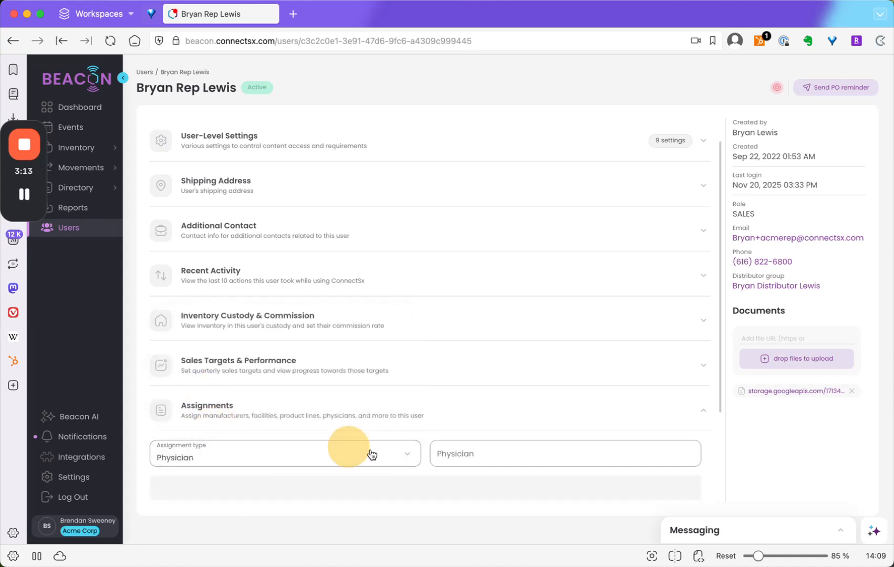
{"action": "left_click", "coordinate": [544, 455]}
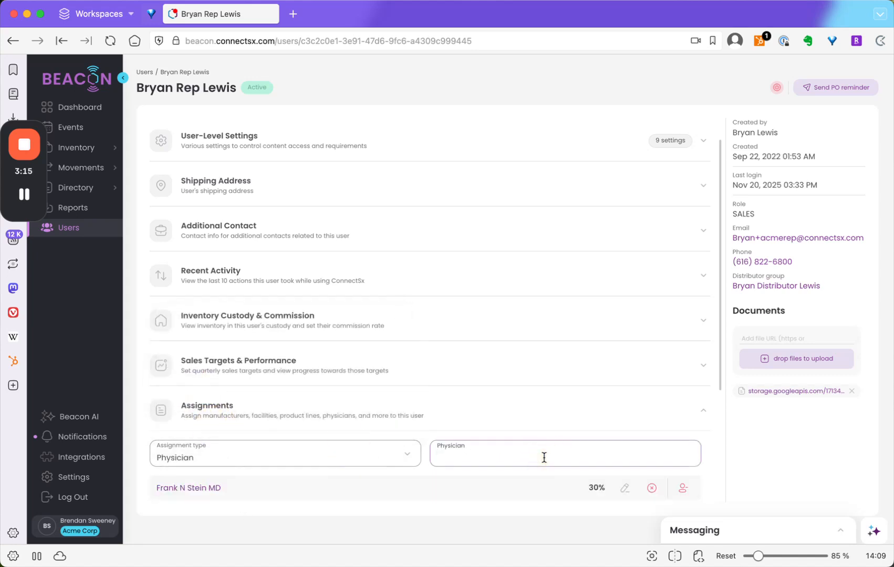
{"action": "left_click", "coordinate": [502, 374]}
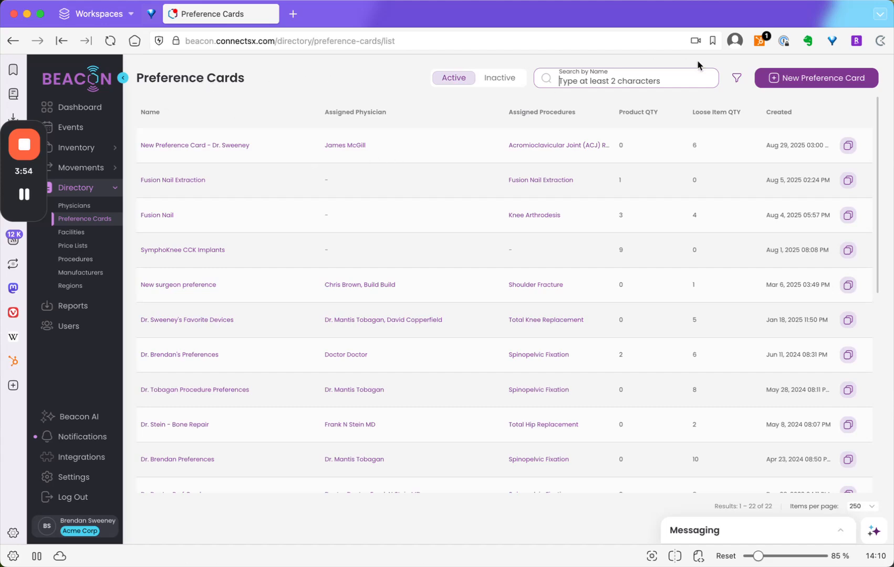
- Start a new preference card, name it as a spine procedure for the new physician, and add the Spinopelvic Fixation procedure
{"action": "left_click", "coordinate": [793, 79]}
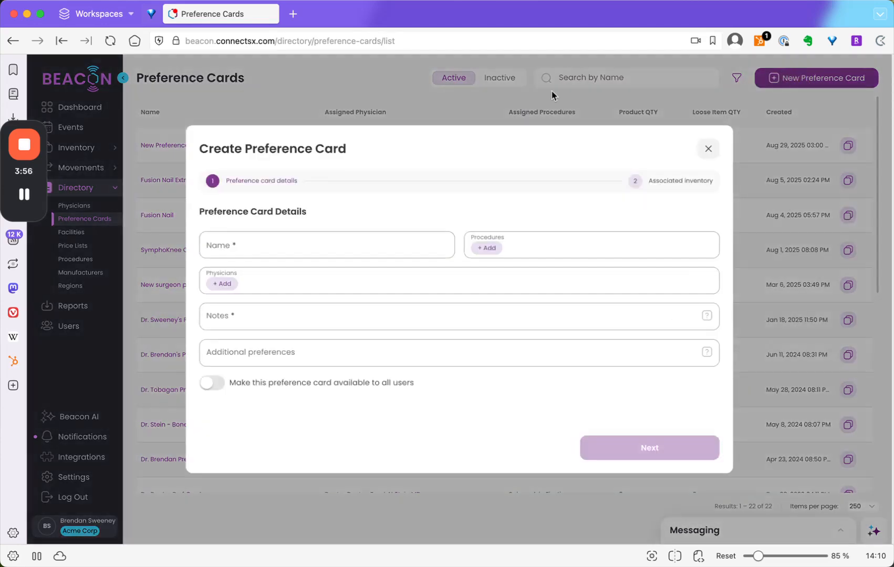
{"action": "left_click", "coordinate": [251, 244]}
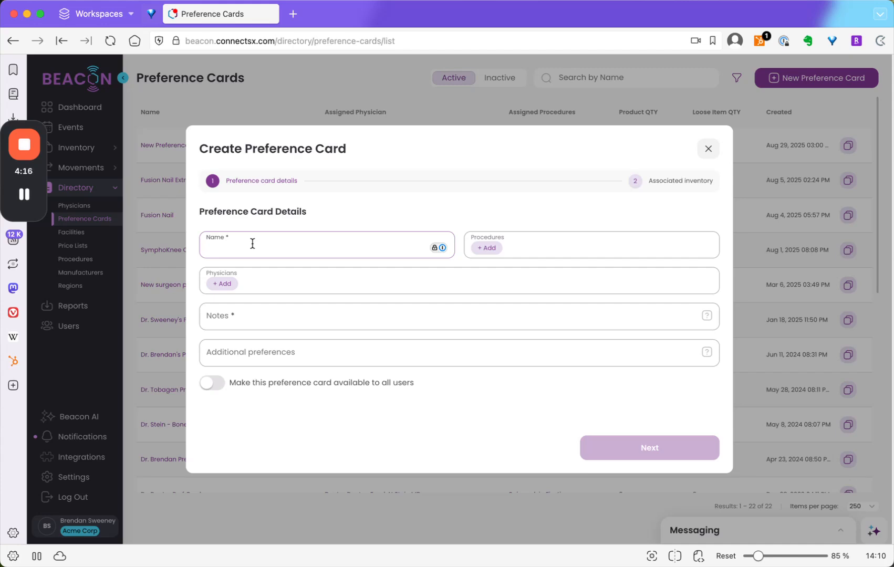
{"action": "type", "text": "Spine Procedure Dr. Jamesy"}
{"action": "left_click", "coordinate": [487, 247]}
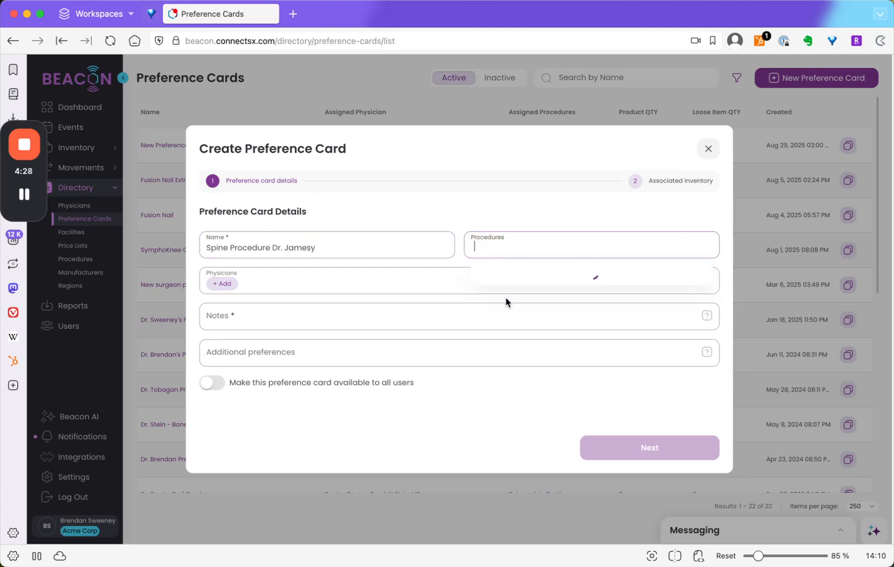
{"action": "scroll", "coordinate": [513, 326], "scroll_direction": "down", "scroll_amount": 5}
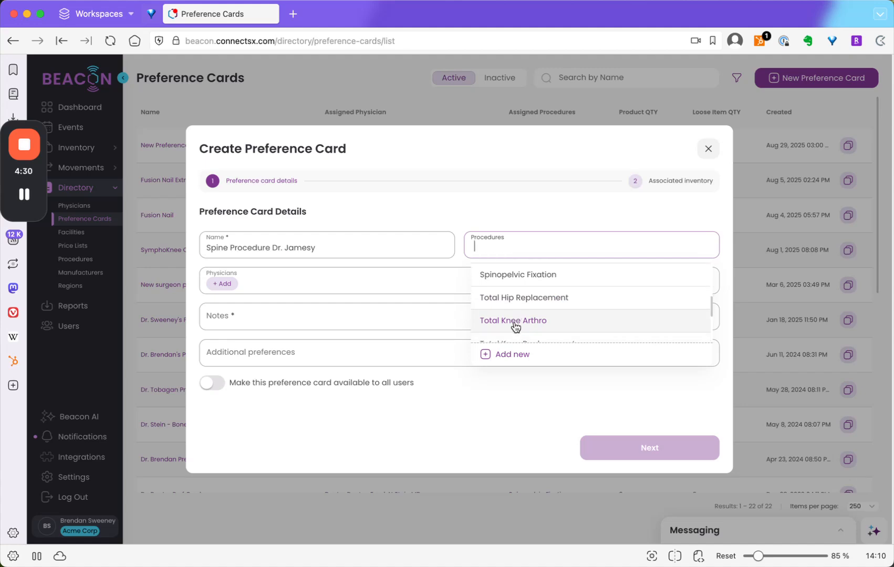
{"action": "left_click", "coordinate": [507, 276]}
- Find the newly created physician and add them to the preference card
{"action": "left_click", "coordinate": [218, 285]}
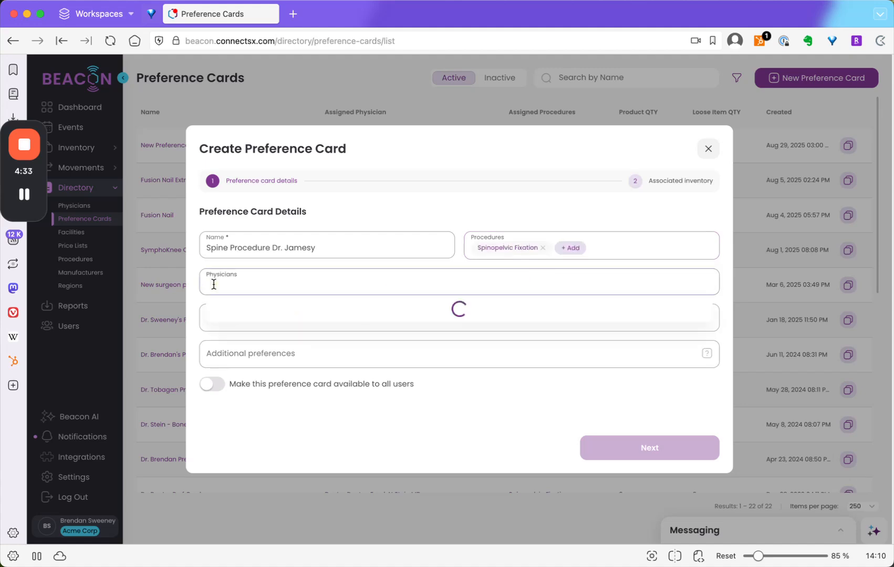
{"action": "type", "text": "james"}
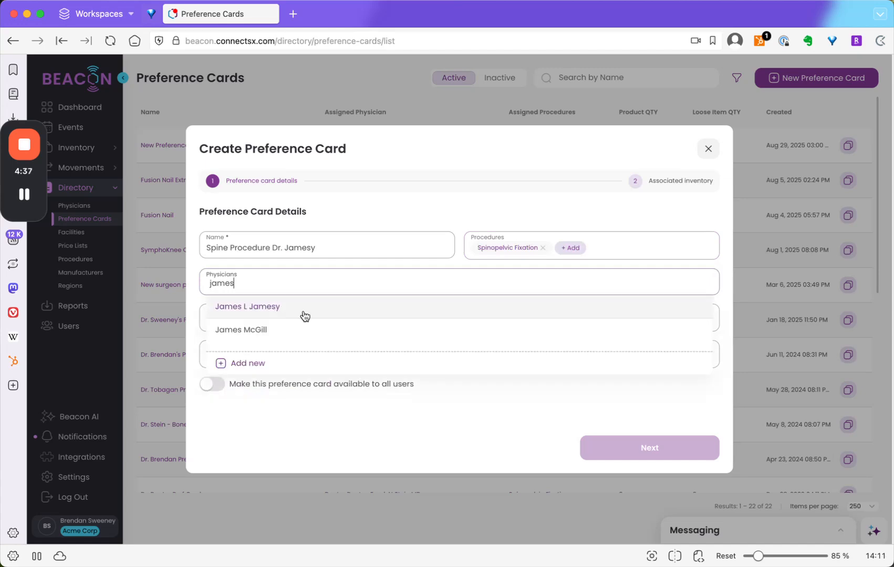
{"action": "left_click", "coordinate": [302, 307]}
- Enter the note "This doctor likes extra devices", make the preference card available to all users, and continue to the associated inventory
{"action": "left_click", "coordinate": [269, 319]}
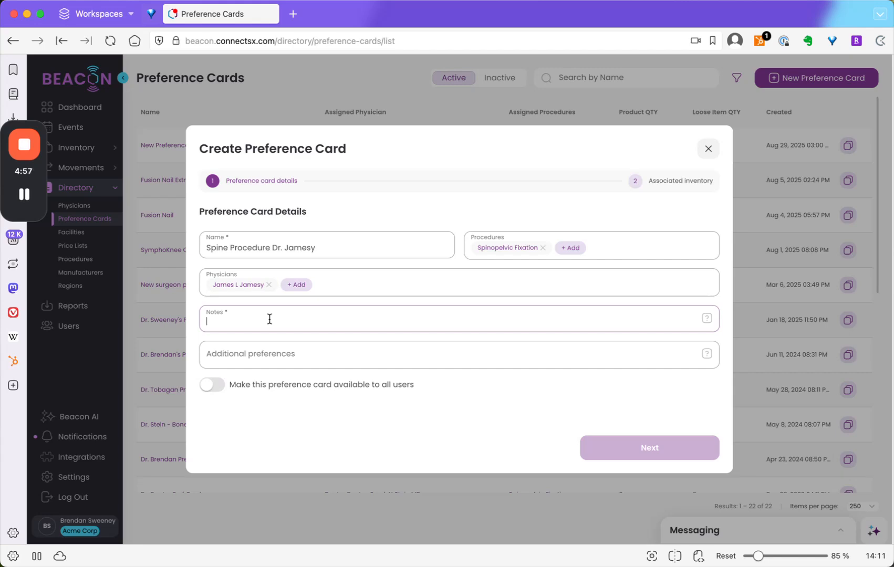
{"action": "type", "text": "This doctor likes extra devices"}
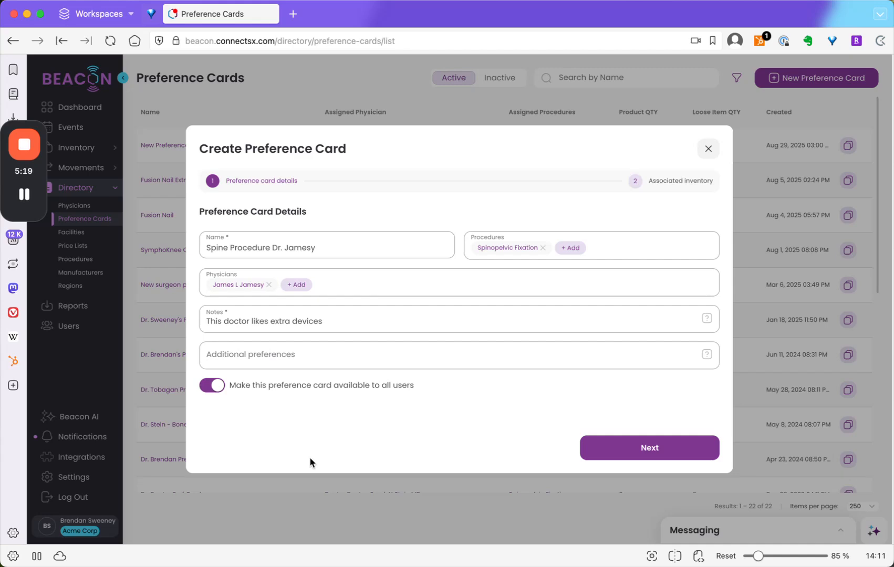
{"action": "left_click", "coordinate": [656, 446]}
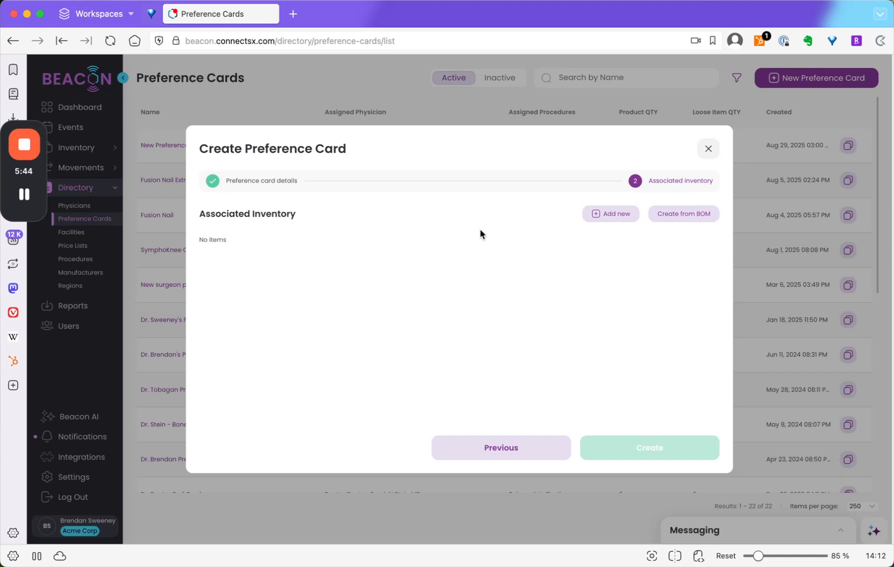
- Start a new inventory assignment with manufacturer Acme Corp and request type Loose devices, and continue to the assignments
{"action": "left_click", "coordinate": [591, 214]}
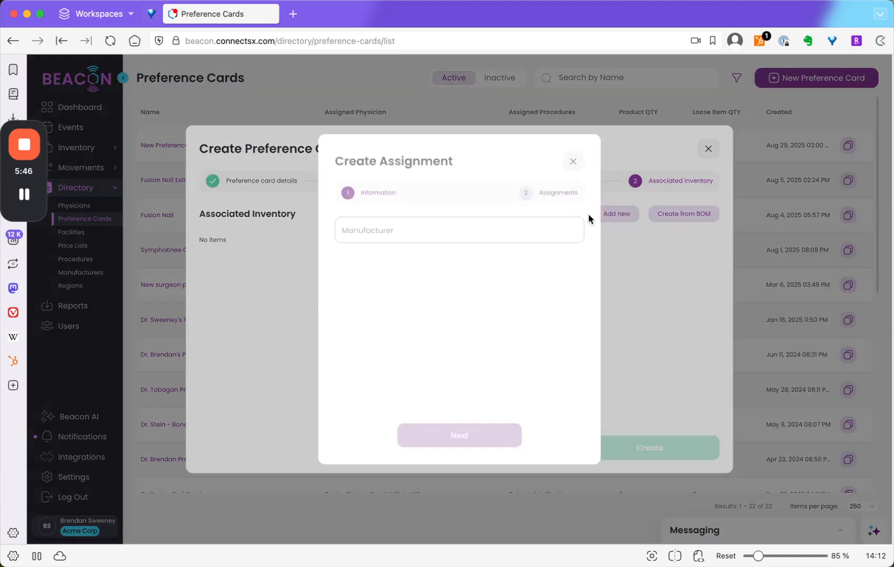
{"action": "left_click", "coordinate": [447, 230]}
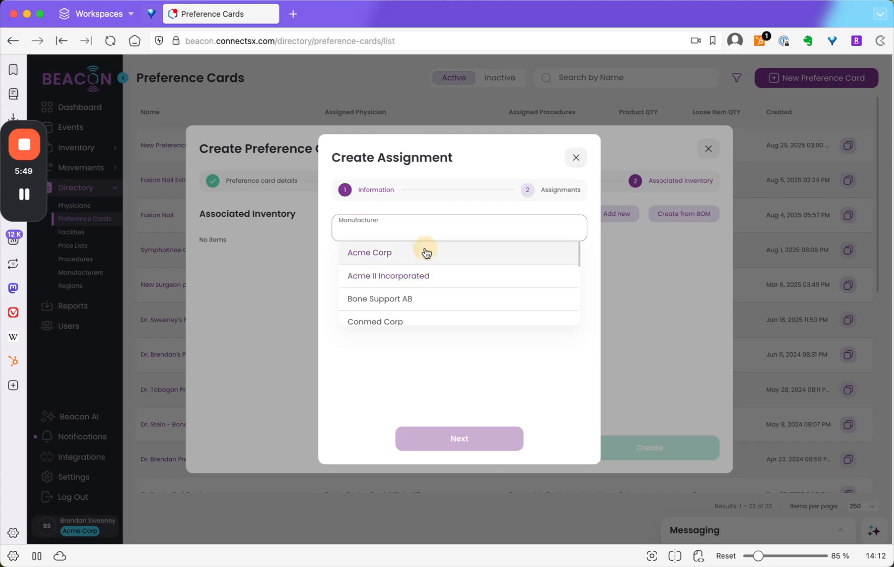
{"action": "left_click", "coordinate": [426, 253]}
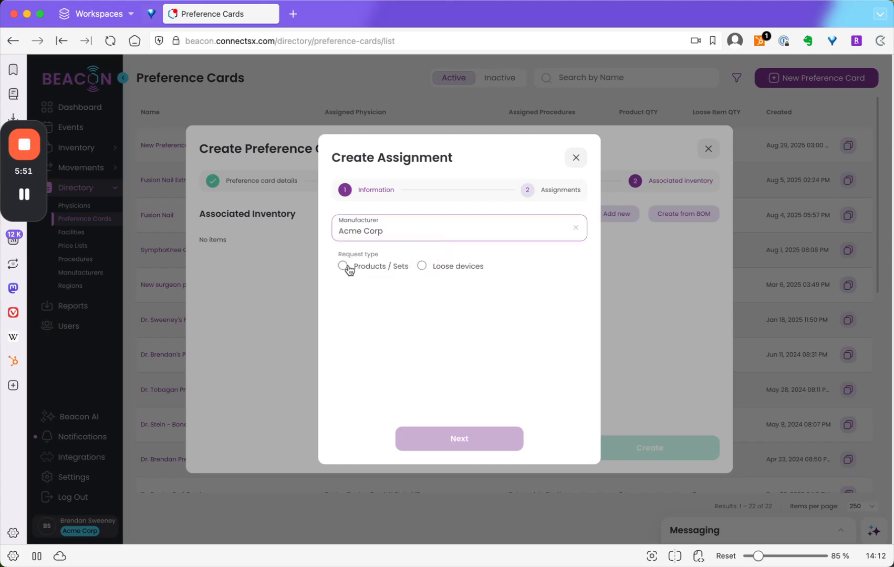
{"action": "left_click", "coordinate": [422, 266]}
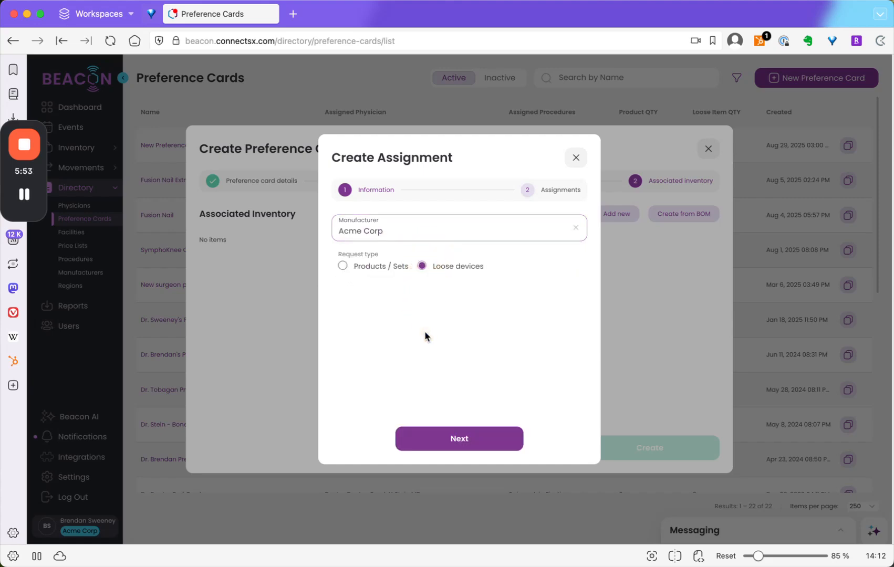
{"action": "left_click", "coordinate": [458, 437]}
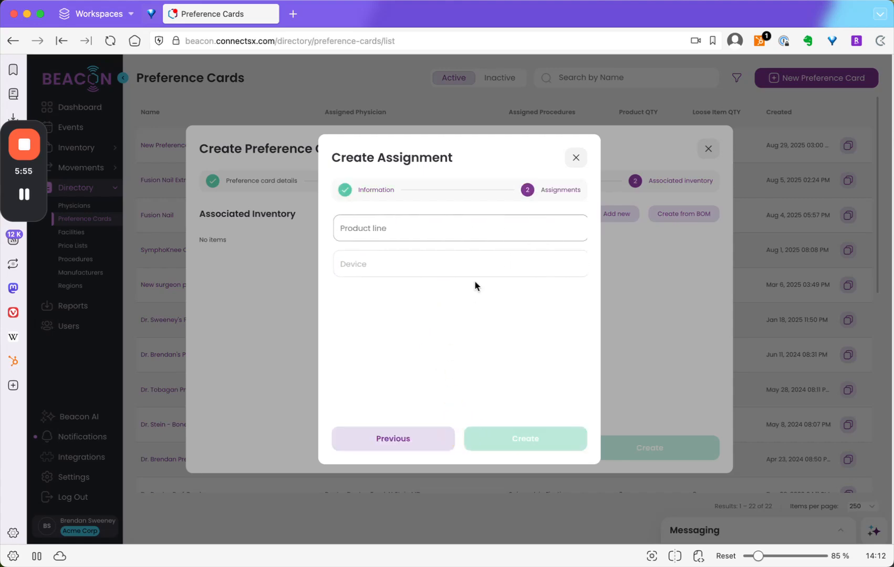
- Choose the ACJ Stabilization System product line and add the devices 999998 and acj-anchor
{"action": "left_click", "coordinate": [417, 228]}
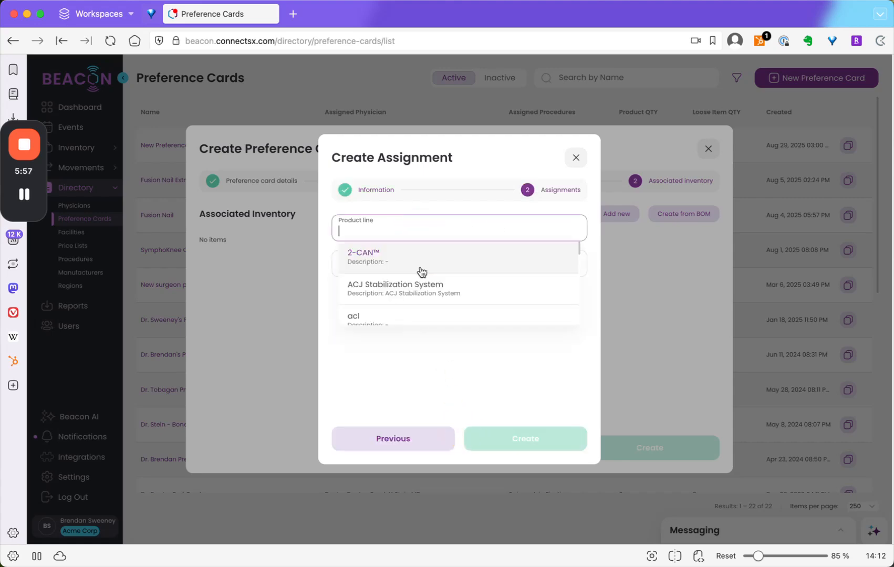
{"action": "left_click", "coordinate": [420, 288]}
{"action": "left_click", "coordinate": [435, 264]}
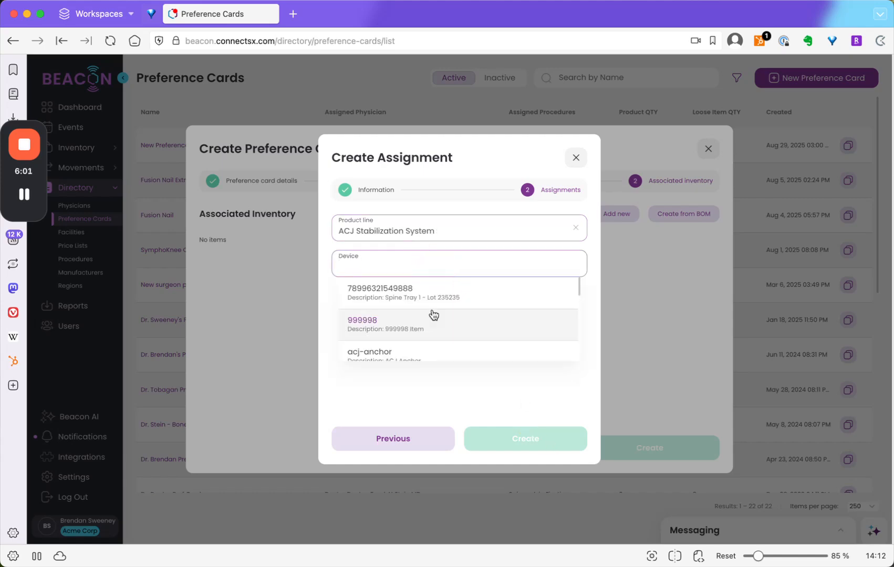
{"action": "left_click", "coordinate": [436, 330]}
{"action": "left_click", "coordinate": [429, 265]}
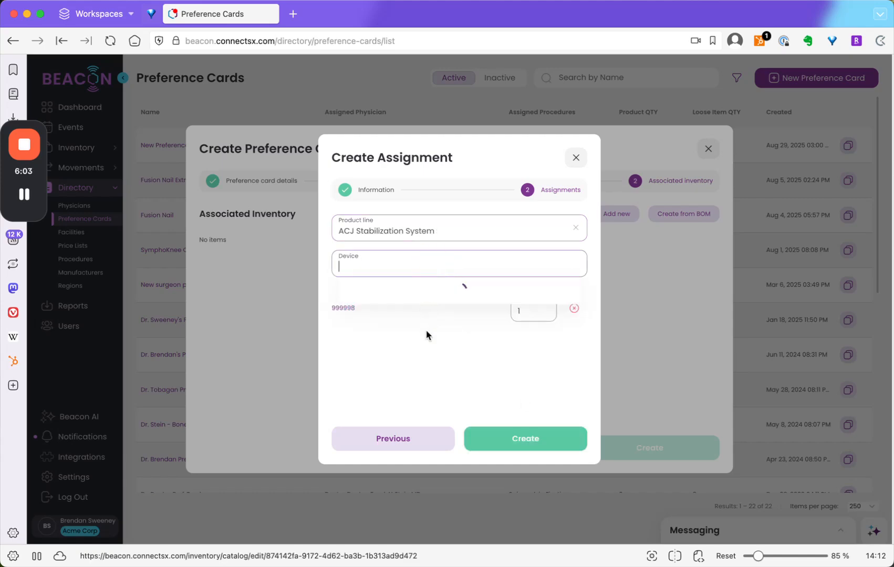
{"action": "left_click", "coordinate": [423, 361]}
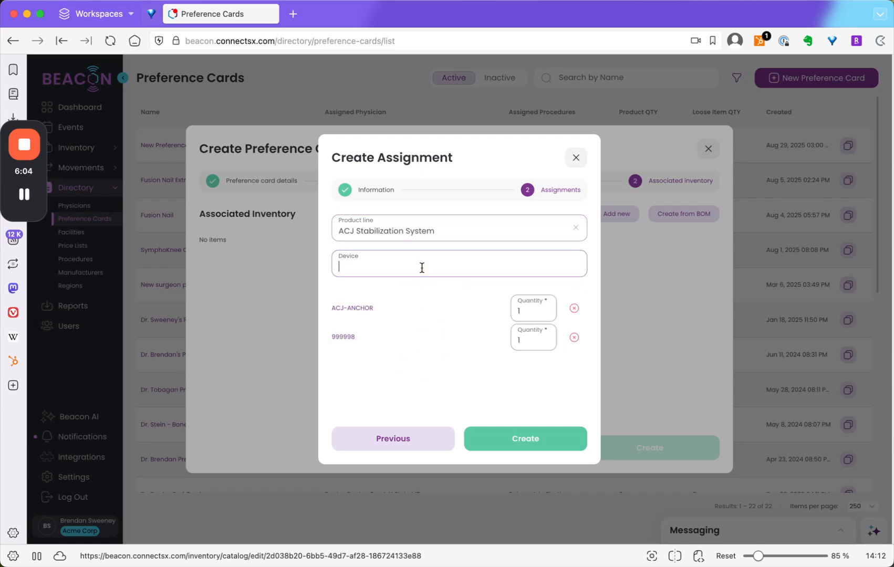
- Set the quantity of device 999998 to 2 and create the assignment
{"action": "left_click", "coordinate": [532, 340]}
{"action": "key", "text": "BackSpace"}
{"action": "type", "text": "2"}
{"action": "left_click", "coordinate": [525, 445]}
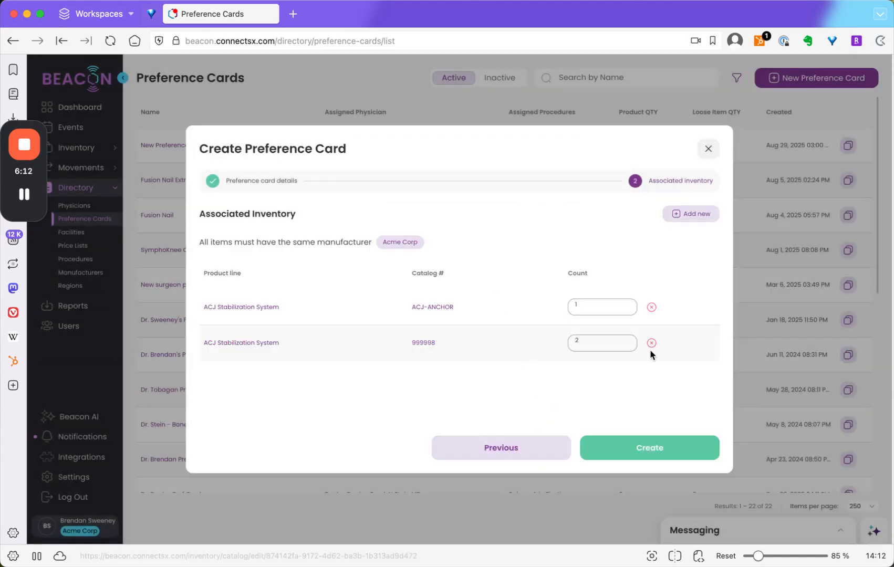
- Remove both loose devices from the associated inventory and populate it from the Custom Container 25 BOM with manufacturer Acme Corp
{"action": "left_click", "coordinate": [654, 308]}
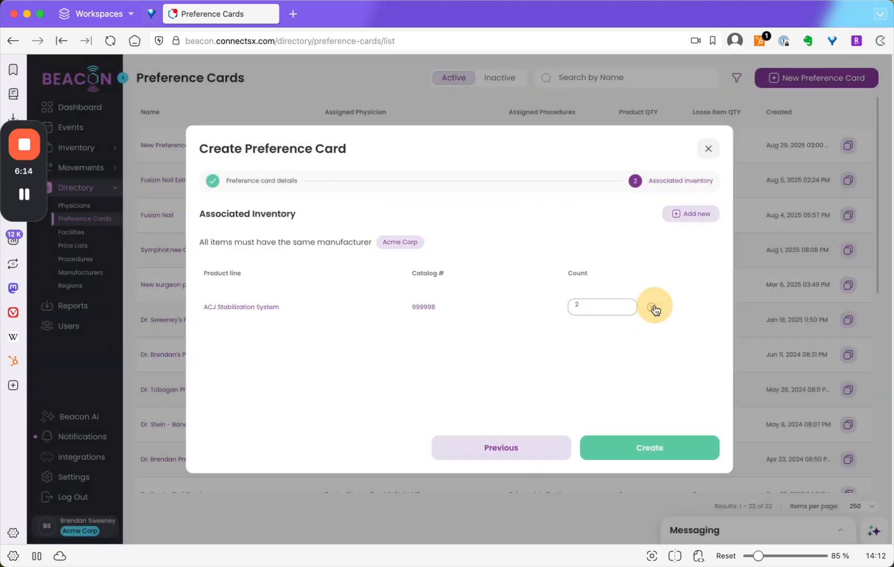
{"action": "left_click", "coordinate": [654, 308]}
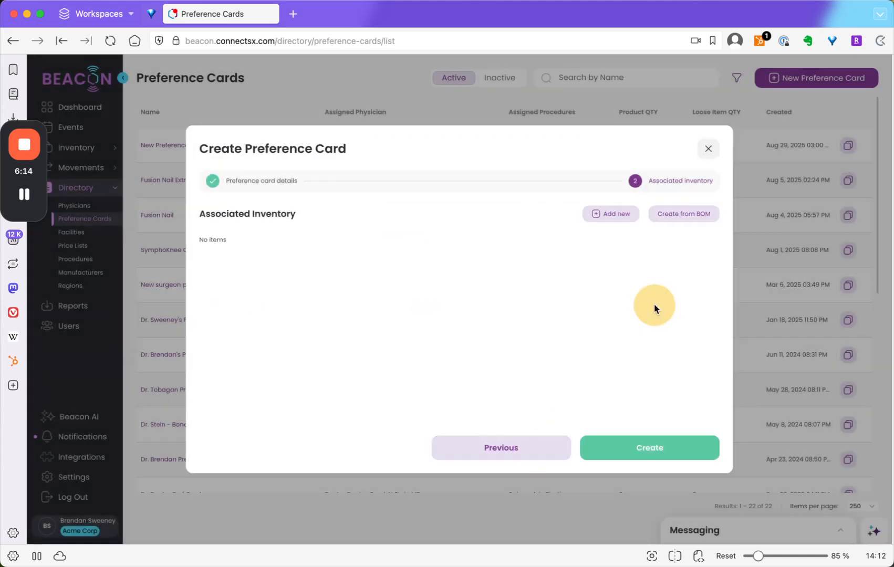
{"action": "left_click", "coordinate": [678, 219]}
{"action": "left_click", "coordinate": [378, 282]}
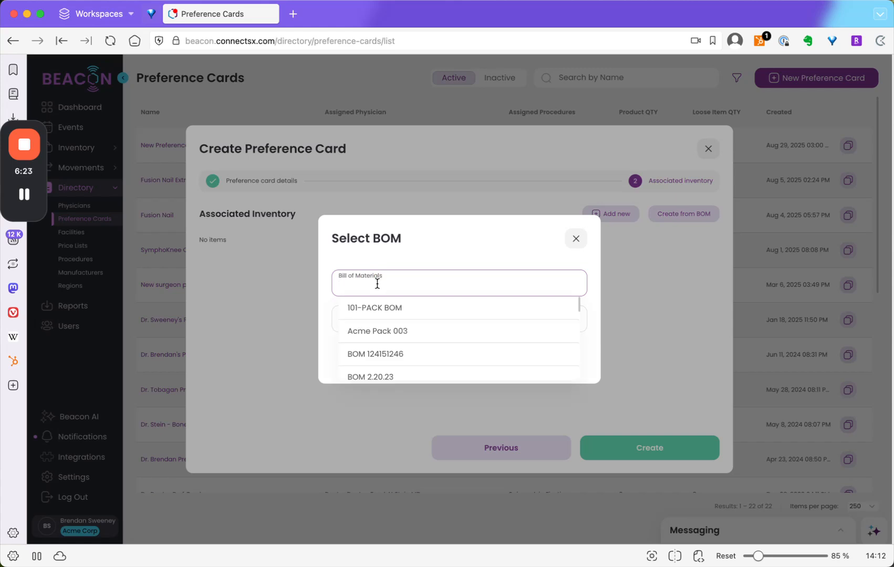
{"action": "scroll", "coordinate": [375, 342], "scroll_direction": "down", "scroll_amount": 4}
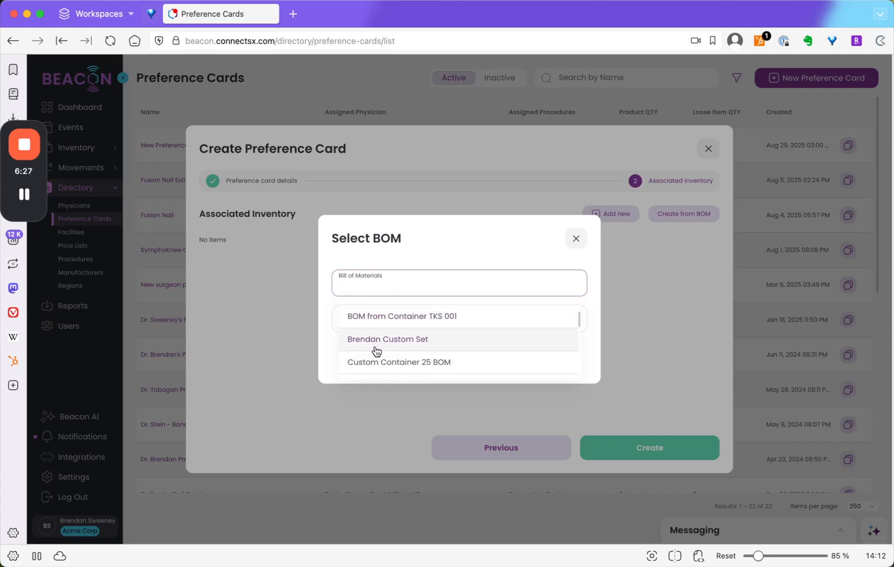
{"action": "left_click", "coordinate": [379, 364]}
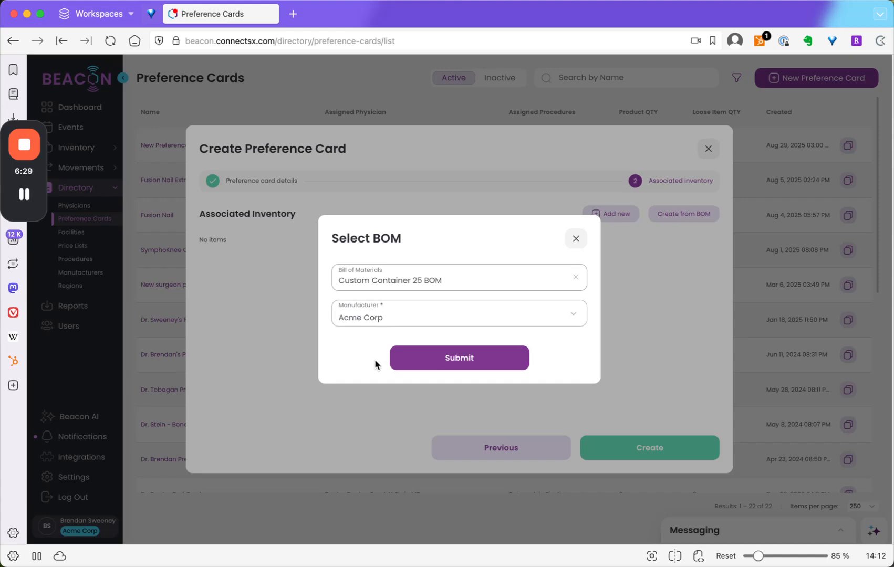
{"action": "left_click", "coordinate": [471, 367]}
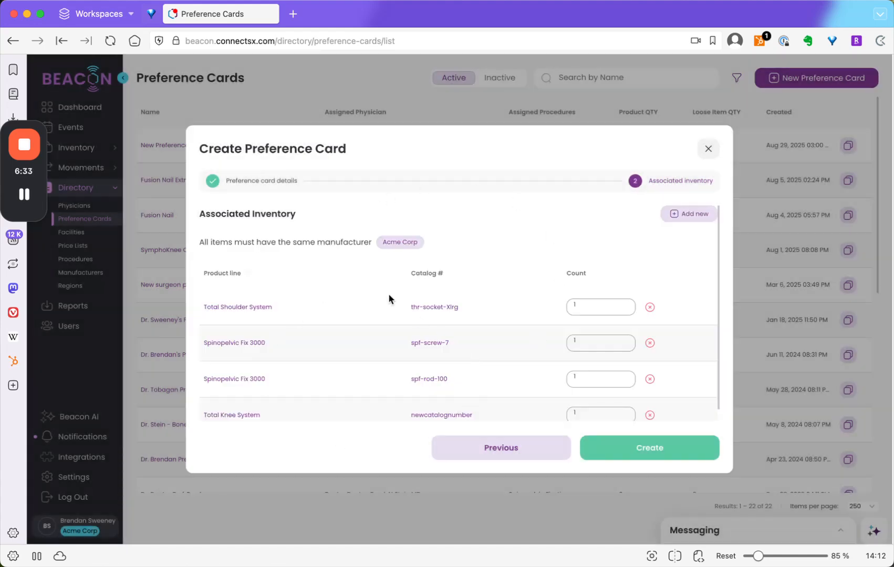
{"action": "scroll", "coordinate": [398, 360], "scroll_direction": "down", "scroll_amount": 1}
{"action": "scroll", "coordinate": [397, 358], "scroll_direction": "up", "scroll_amount": 1}
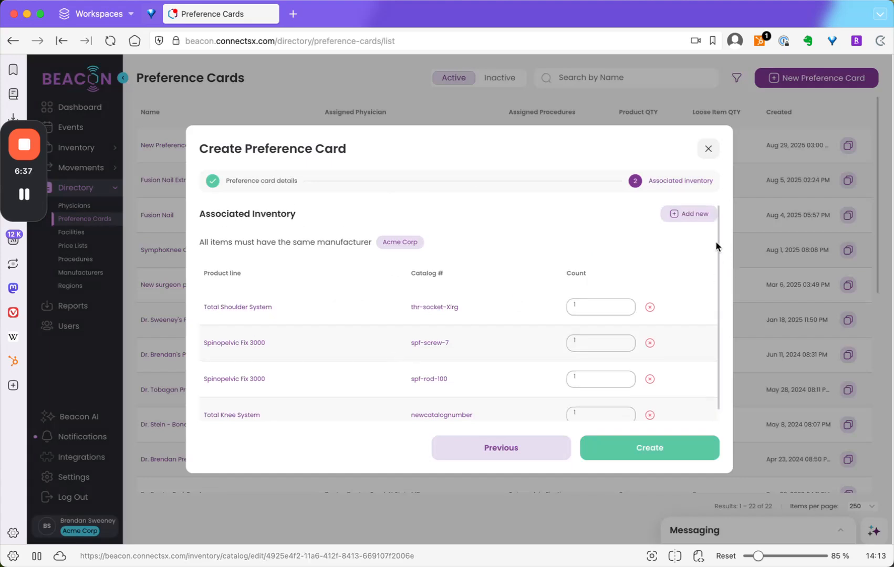
{"action": "left_click", "coordinate": [684, 213]}
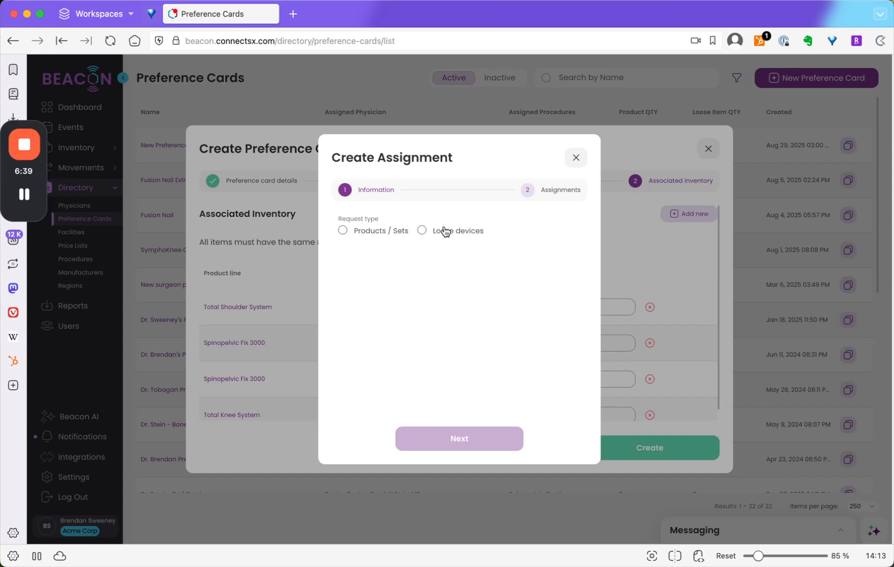
{"action": "left_click", "coordinate": [575, 158]}
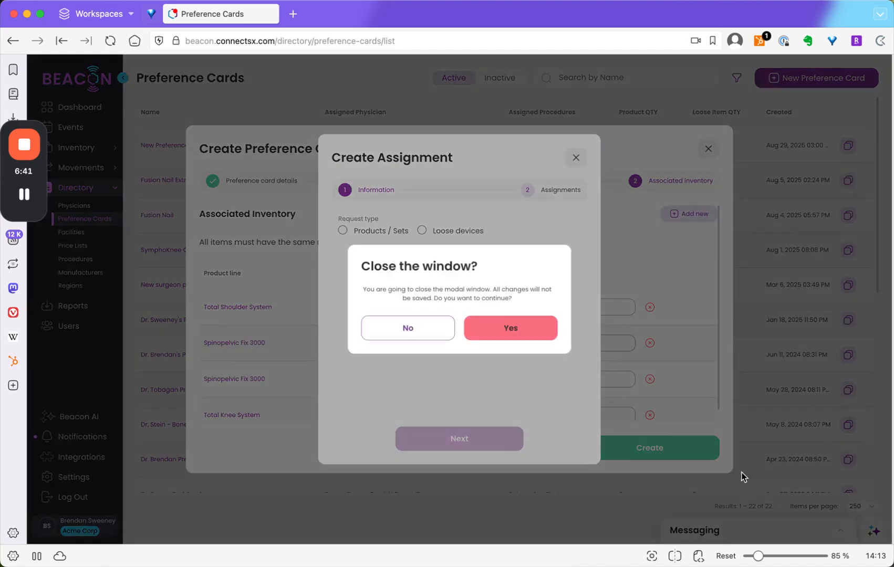
{"action": "left_click", "coordinate": [508, 329]}
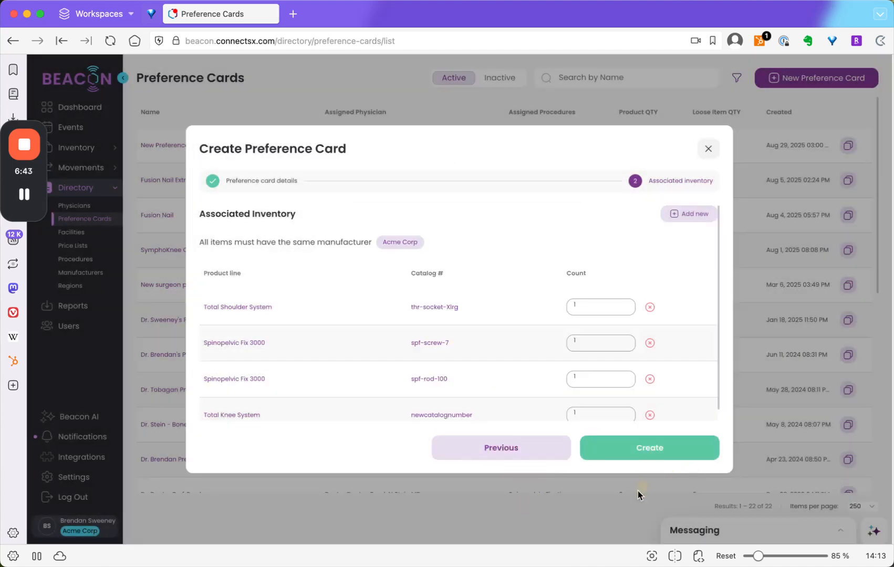
- Create the preference card with the inventory taken from the BOM
{"action": "left_click", "coordinate": [649, 456]}
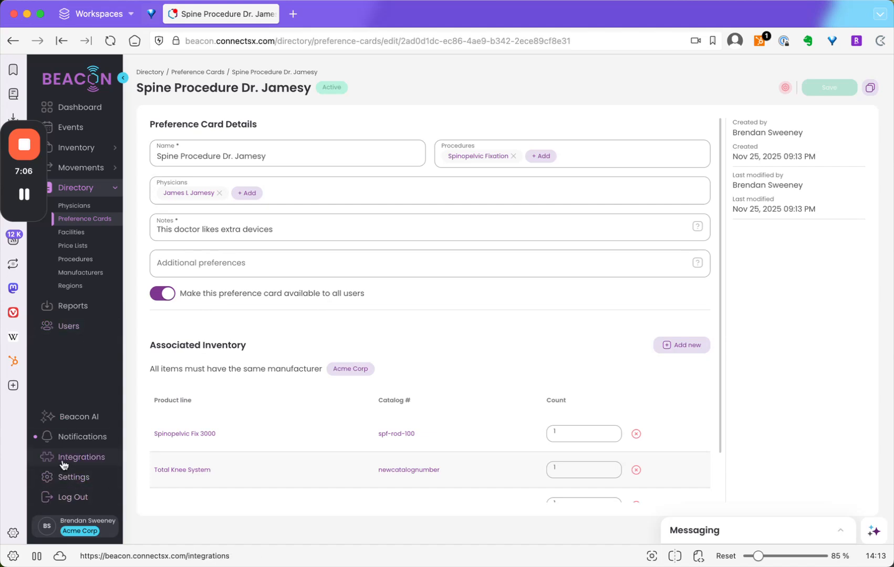
- Start a new facility in the directory and fill in its name and address from the suggested location Majestic View Park
{"action": "left_click", "coordinate": [71, 234]}
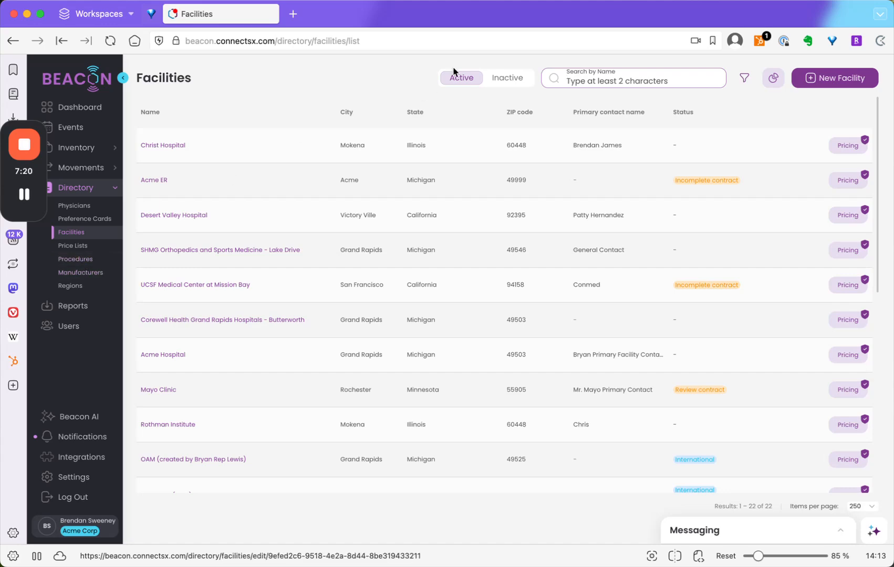
{"action": "left_click", "coordinate": [839, 69]}
{"action": "left_click", "coordinate": [266, 220]}
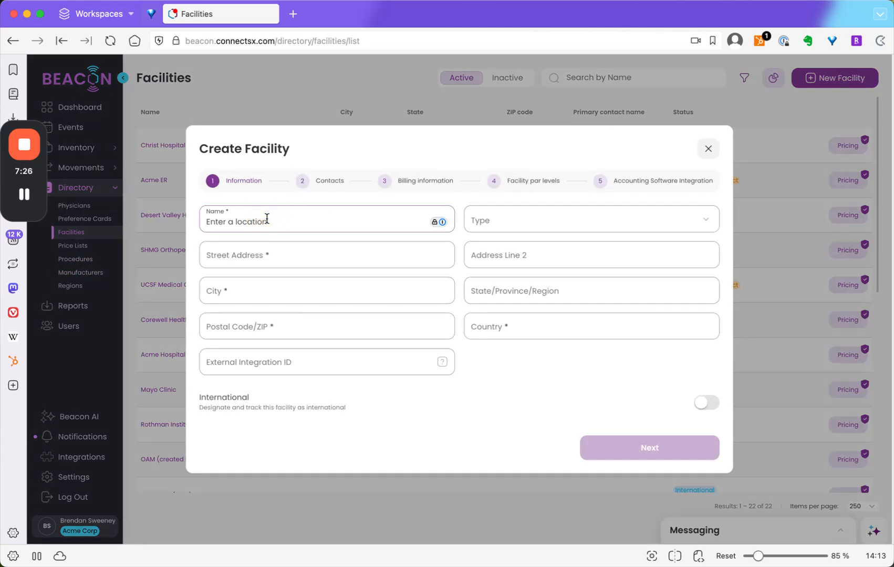
{"action": "type", "text": "Majestic"}
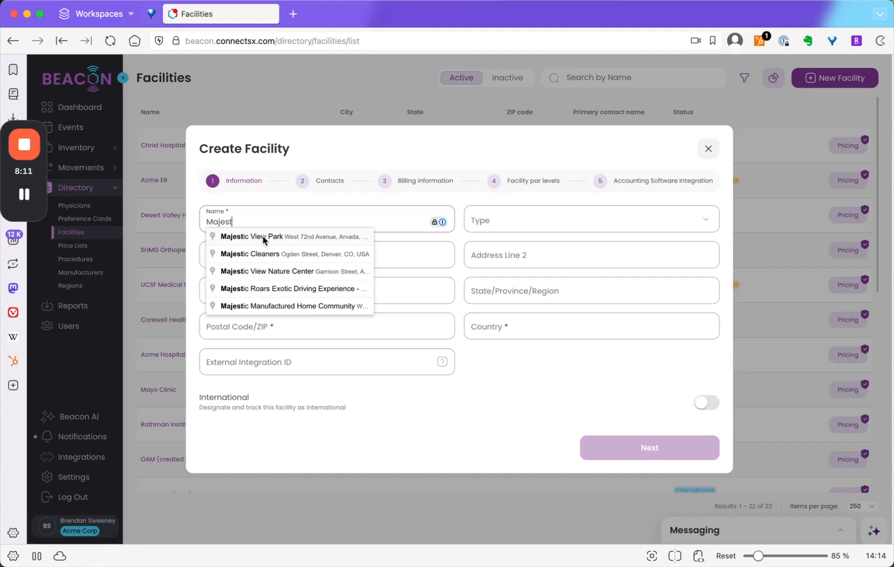
{"action": "left_click", "coordinate": [269, 238]}
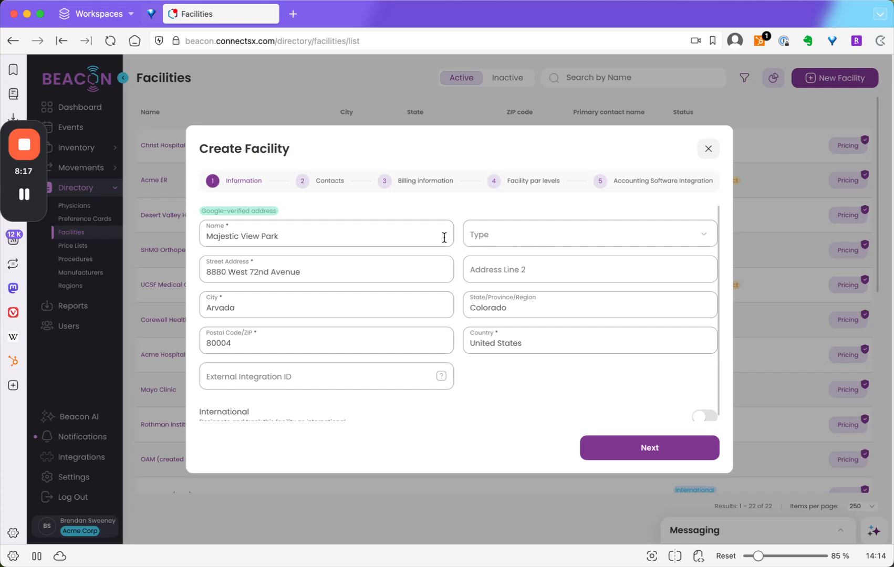
- Extend the facility name to Majestic View Park Hospital and continue to the contacts
{"action": "scroll", "coordinate": [444, 237], "scroll_direction": "down", "scroll_amount": 1}
{"action": "type", "text": "Hospital"}
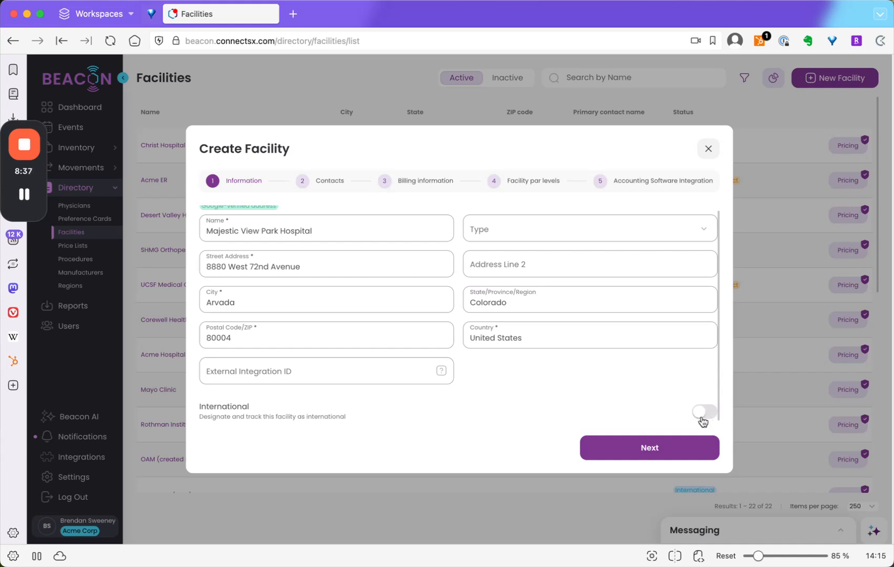
{"action": "left_click", "coordinate": [685, 450]}
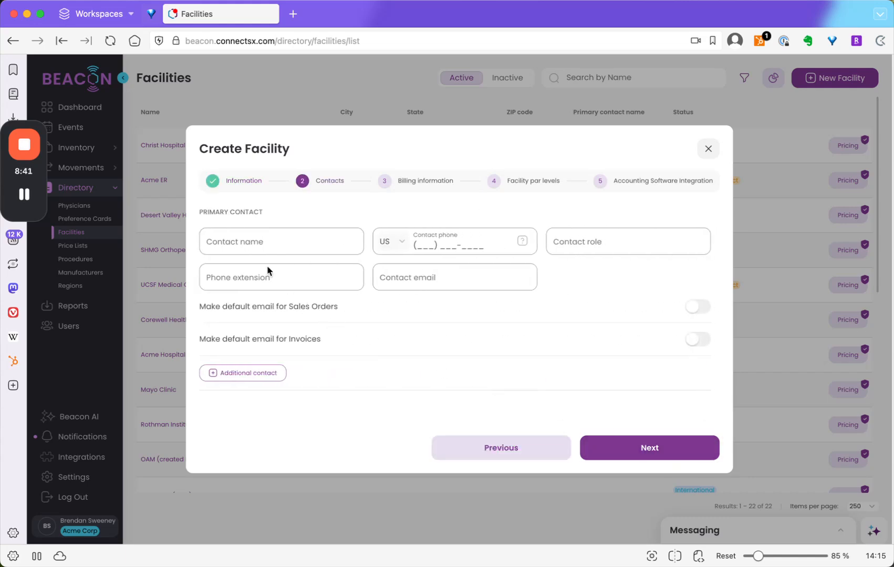
- Enter the primary contact's name, phone, extension, email and the role Manager, add a blank additional contact, and continue to the billing information
{"action": "left_click", "coordinate": [249, 241]}
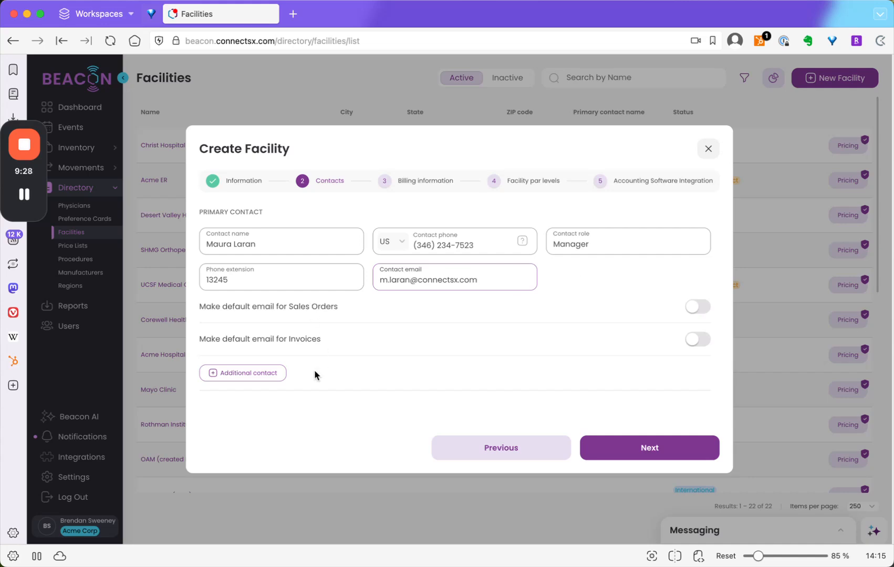
{"action": "left_click", "coordinate": [257, 374]}
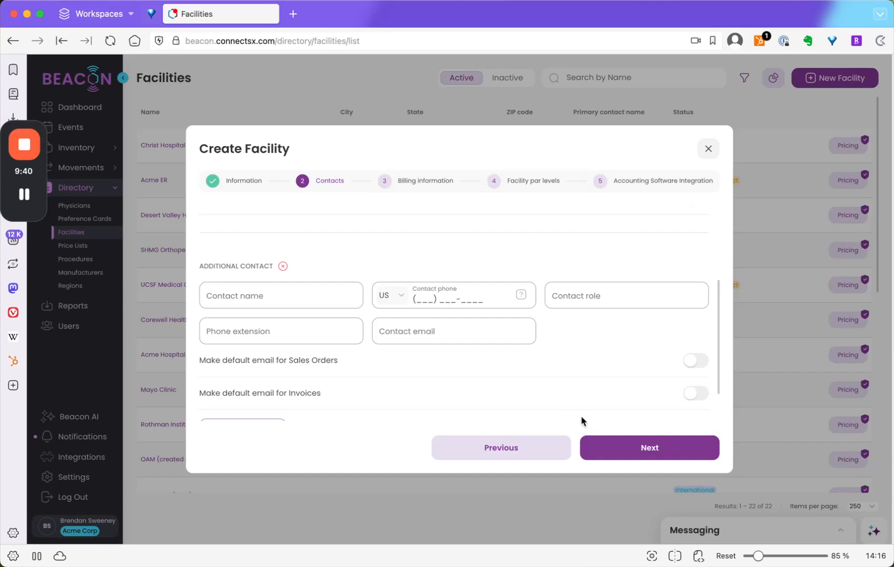
{"action": "left_click", "coordinate": [621, 447]}
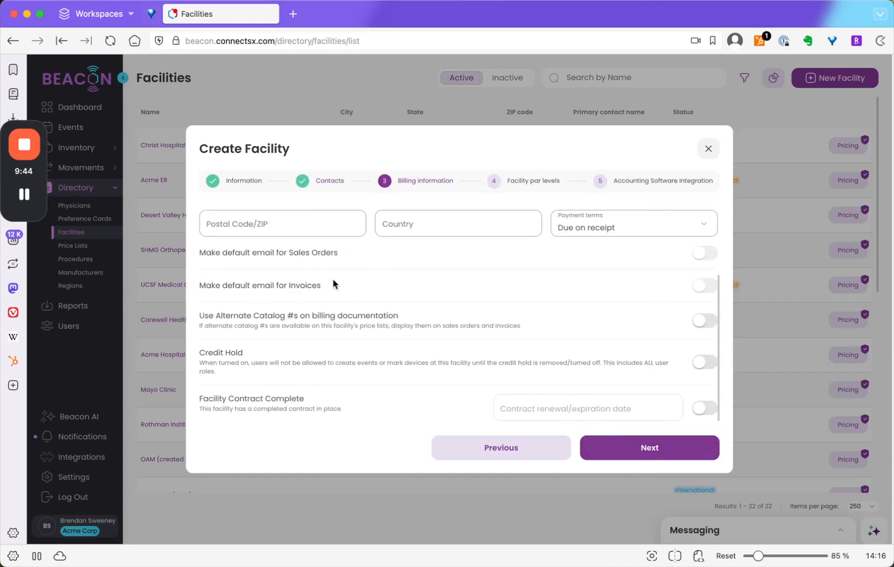
- Enter AP Department as the billing contact name and fill in the billing contact's phone number and email
{"action": "scroll", "coordinate": [336, 289], "scroll_direction": "up", "scroll_amount": 4}
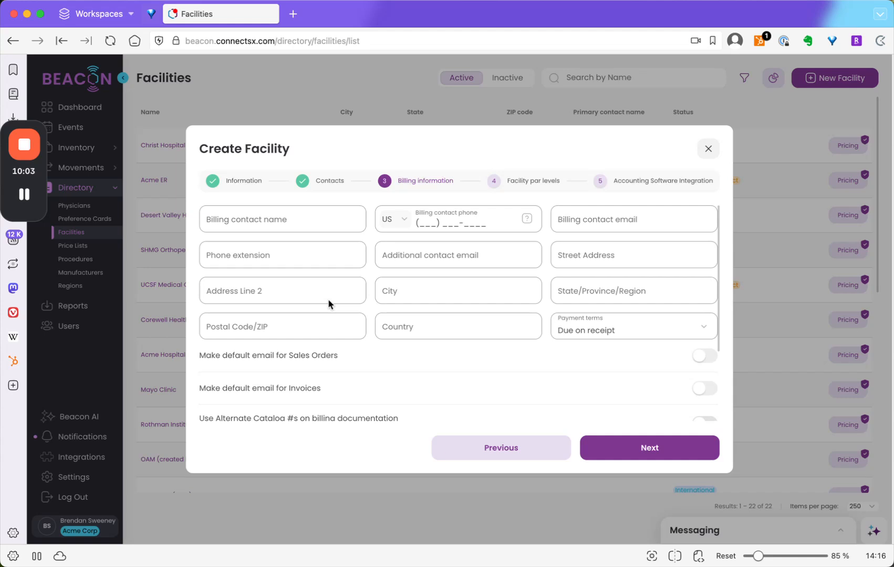
{"action": "left_click", "coordinate": [344, 217]}
{"action": "type", "text": "AP Department"}
{"action": "left_click", "coordinate": [419, 223]}
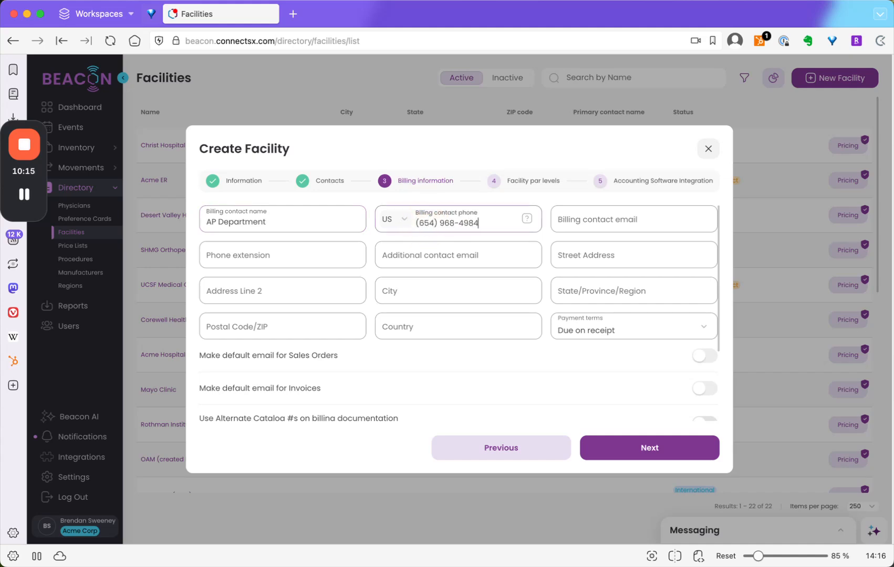
{"action": "left_click", "coordinate": [609, 214]}
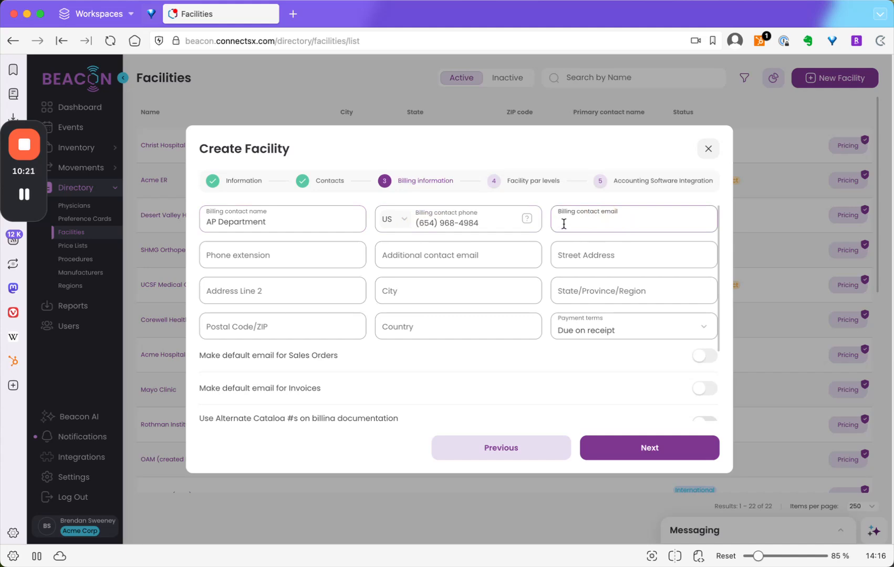
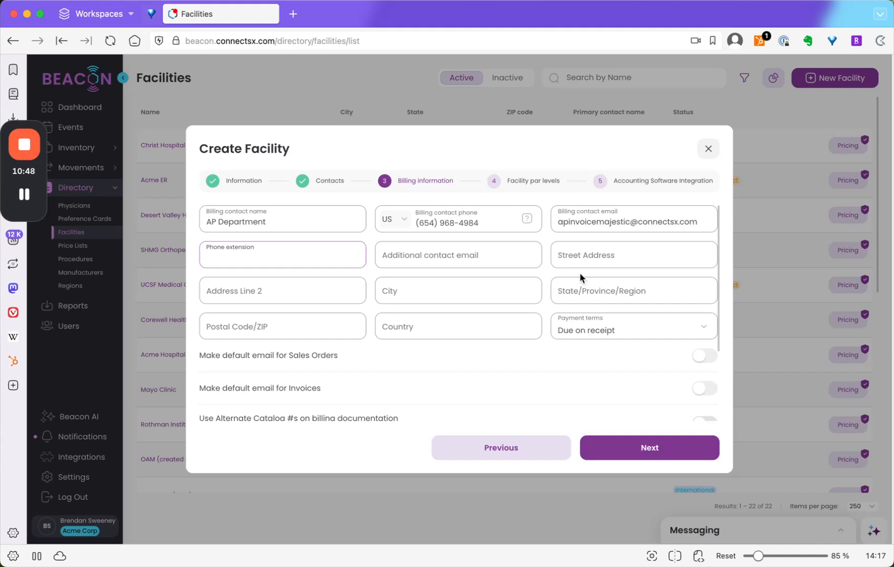
{"action": "left_click", "coordinate": [544, 244]}
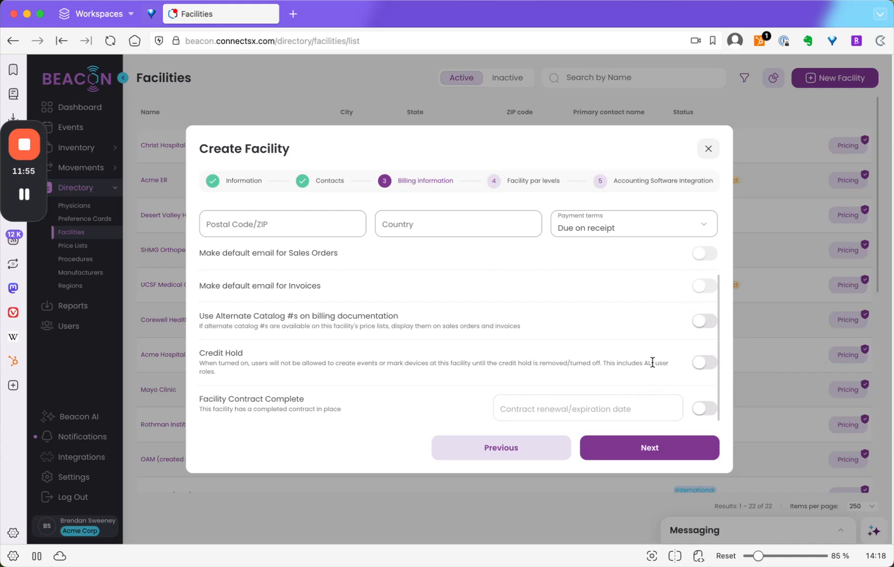
- Mark the facility contract as complete in the billing information and leave Credit Hold off
{"action": "left_click", "coordinate": [700, 365]}
{"action": "left_click", "coordinate": [704, 364]}
{"action": "left_click", "coordinate": [704, 410]}
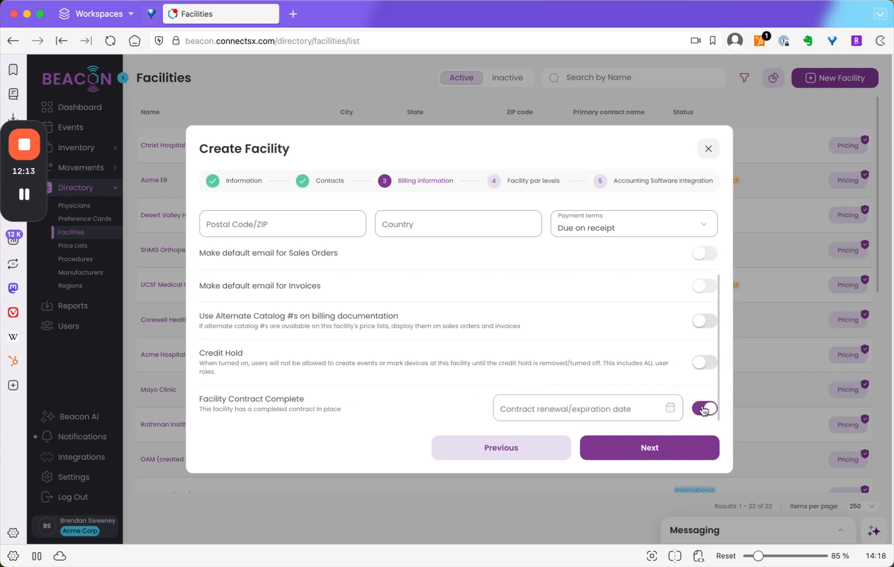
{"action": "left_click", "coordinate": [704, 409]}
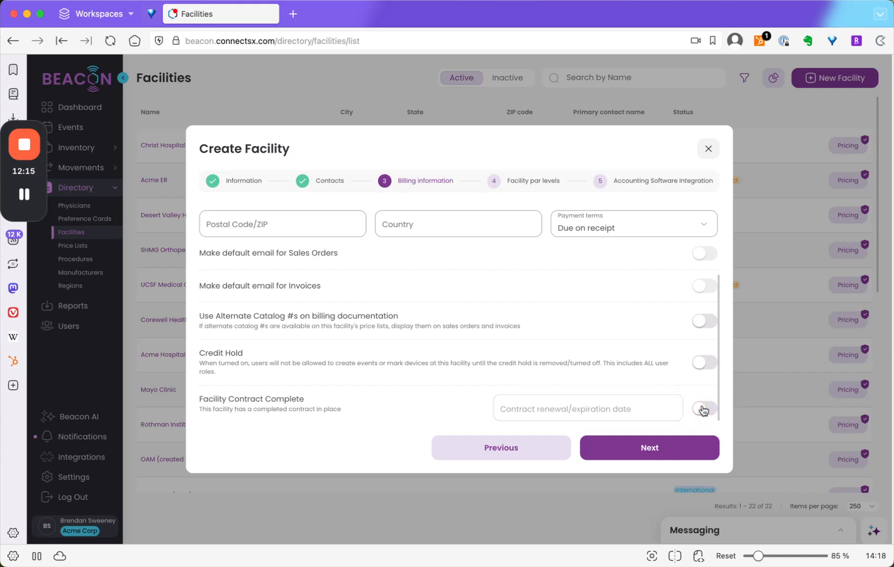
{"action": "left_click", "coordinate": [703, 410]}
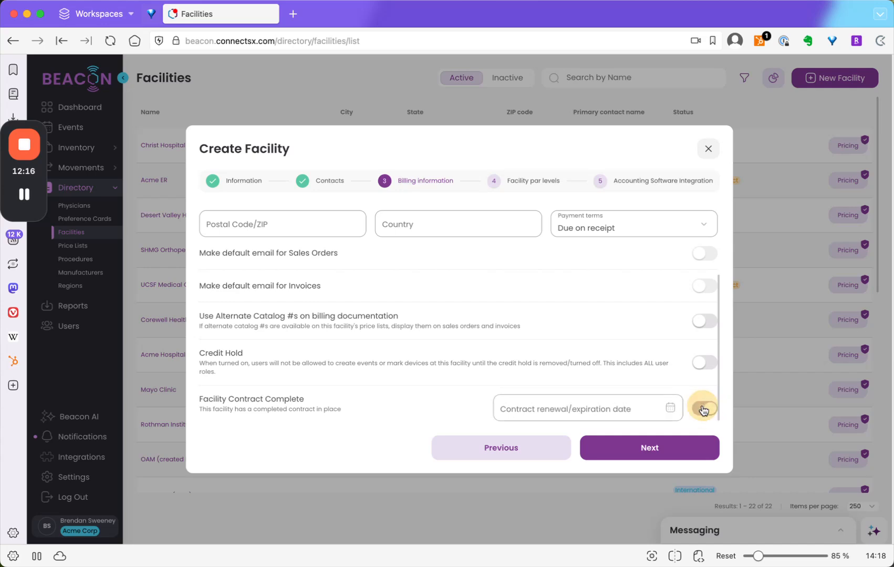
- Set the contract renewal/expiration date to Apr 30, 2026 and continue to the facility par levels
{"action": "left_click", "coordinate": [671, 408]}
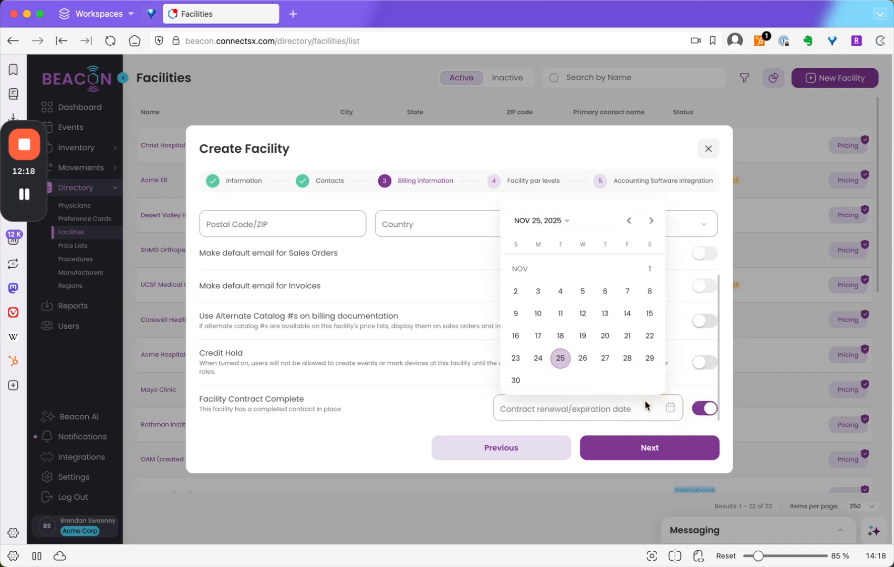
{"action": "left_click", "coordinate": [676, 408]}
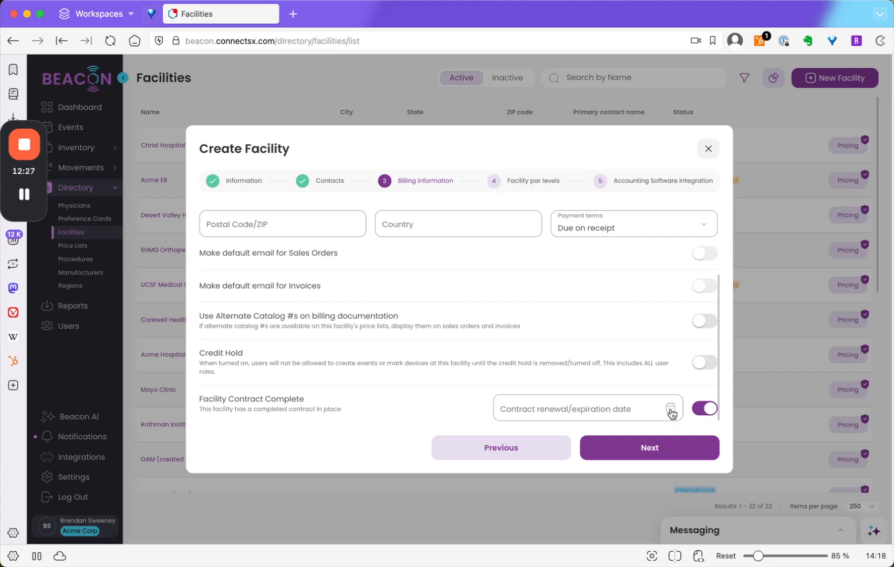
{"action": "left_click", "coordinate": [671, 409]}
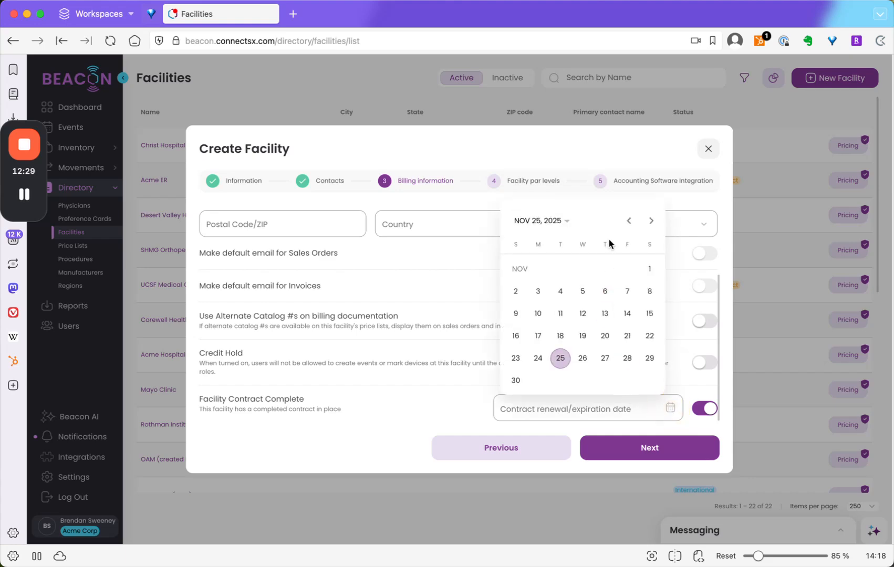
{"action": "left_click", "coordinate": [650, 221]}
{"action": "left_click", "coordinate": [651, 221]}
{"action": "left_click", "coordinate": [651, 221]}
{"action": "left_click", "coordinate": [651, 221]}
{"action": "left_click", "coordinate": [650, 222]}
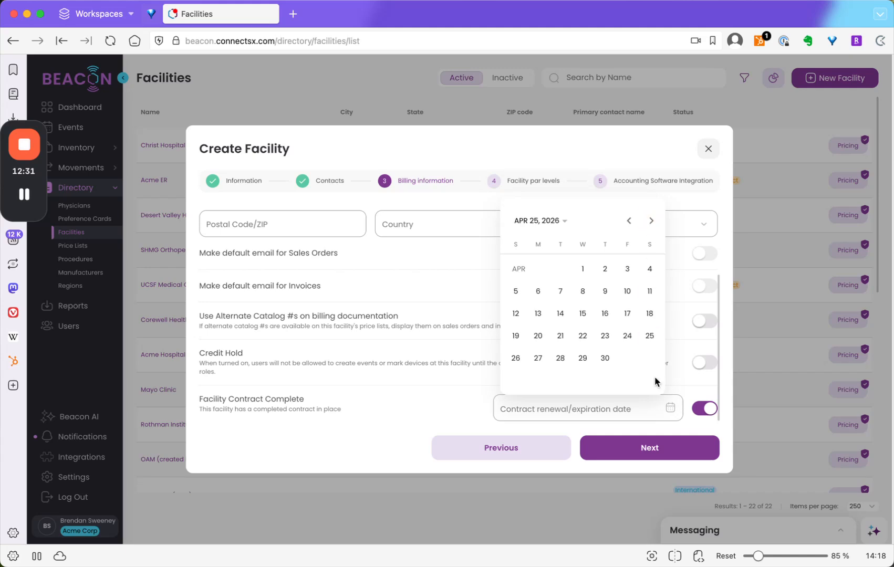
{"action": "left_click", "coordinate": [608, 366]}
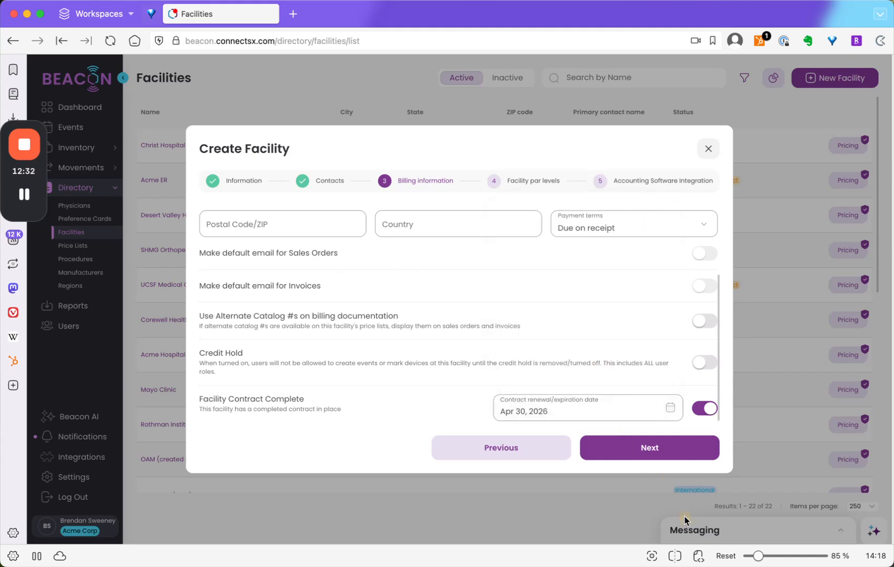
{"action": "left_click", "coordinate": [660, 452]}
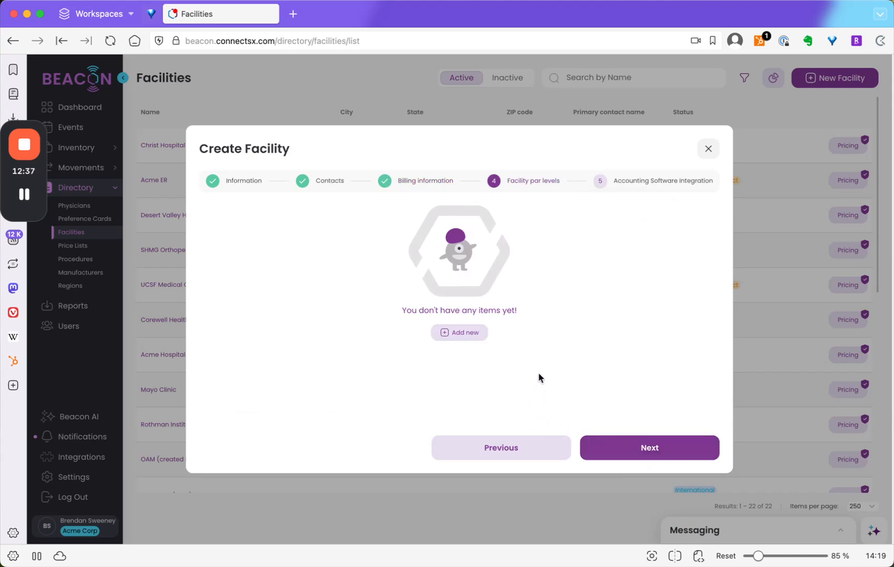
- Add a par level for Acme Corp catalog number 101-06 with quantity 3 and the Acme warehouse as its location
{"action": "left_click", "coordinate": [469, 333]}
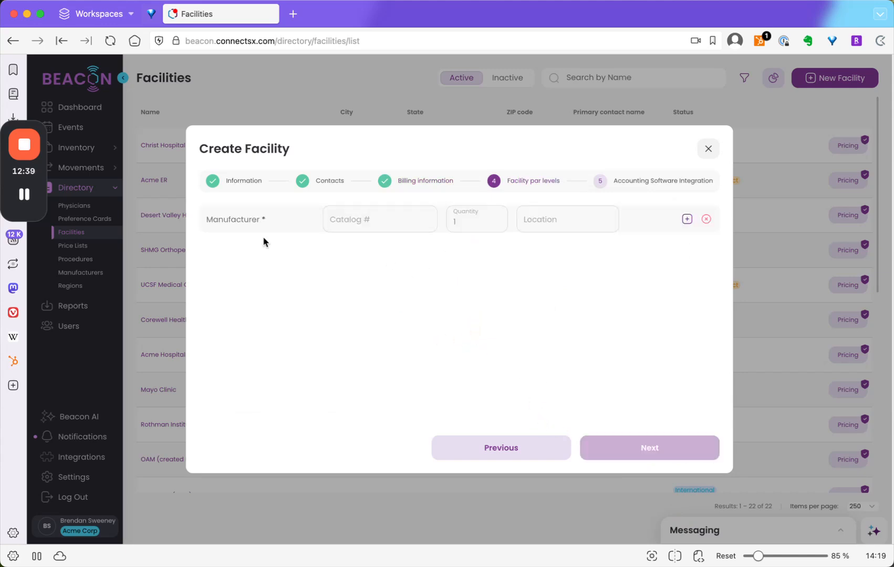
{"action": "left_click", "coordinate": [239, 223]}
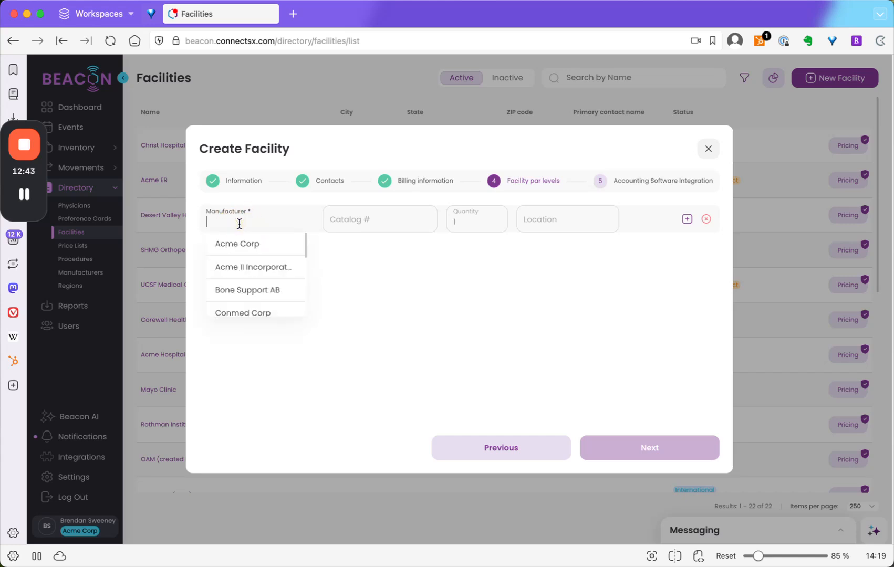
{"action": "left_click", "coordinate": [265, 245]}
{"action": "left_click", "coordinate": [385, 220]}
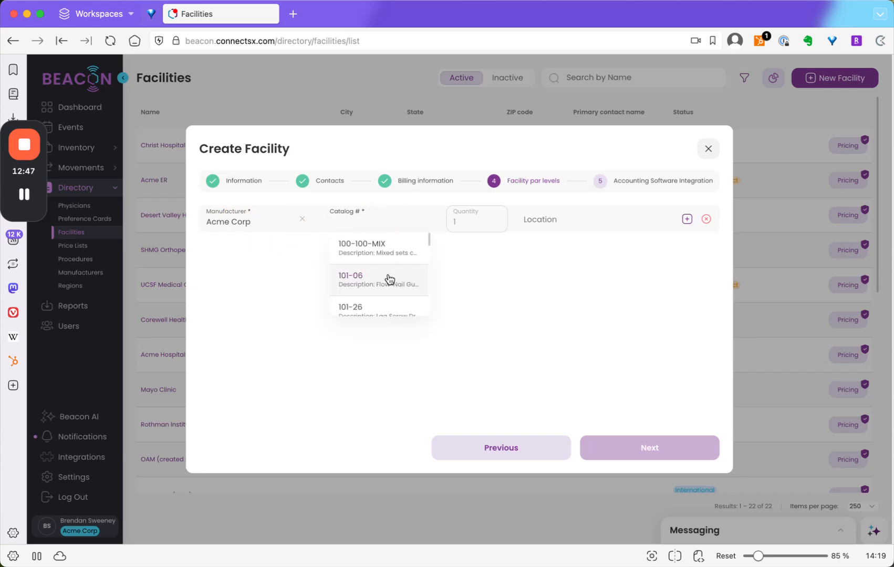
{"action": "left_click", "coordinate": [389, 278]}
{"action": "left_click", "coordinate": [466, 218]}
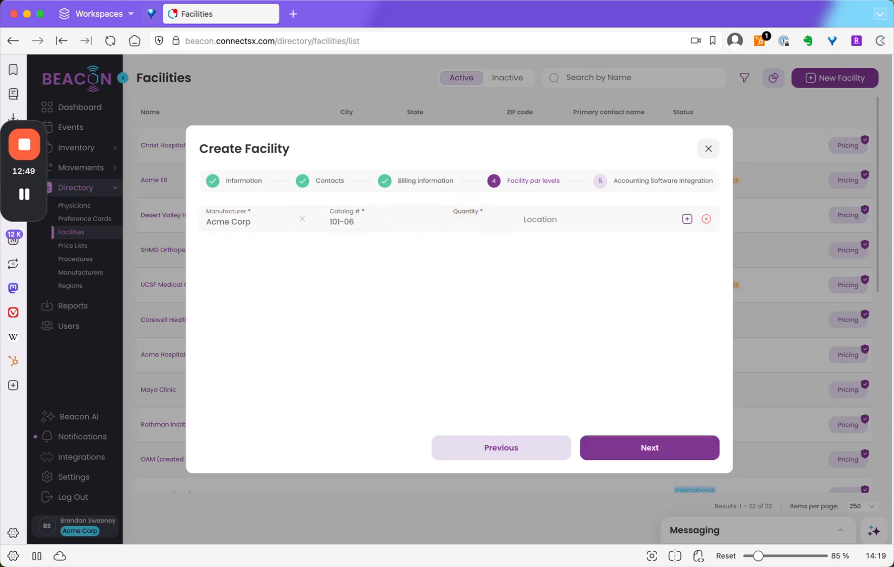
{"action": "type", "text": "3"}
{"action": "left_click", "coordinate": [554, 220]}
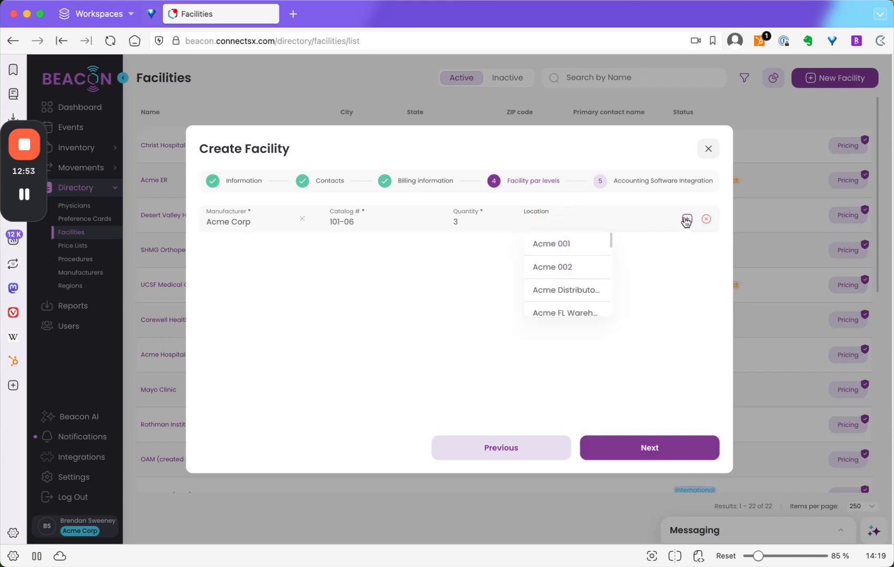
{"action": "scroll", "coordinate": [572, 293], "scroll_direction": "down", "scroll_amount": 2}
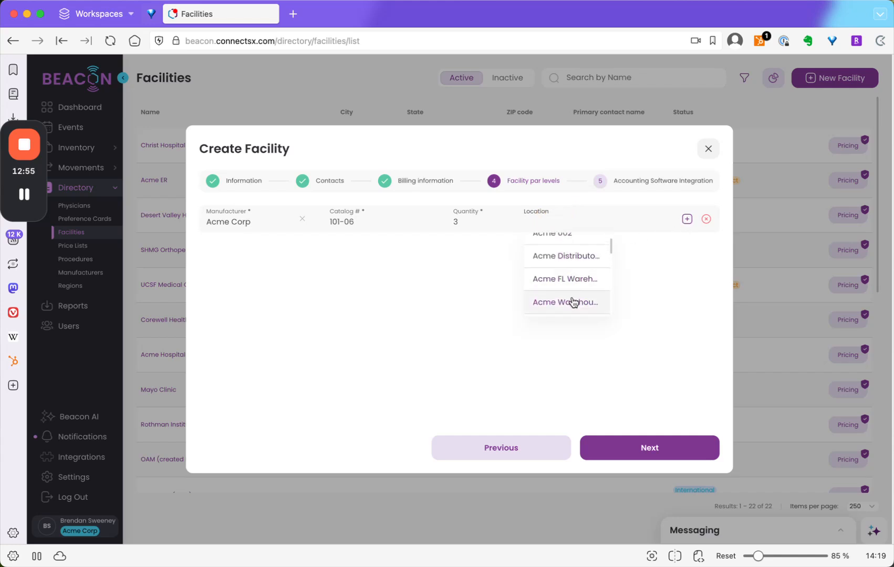
{"action": "left_click", "coordinate": [572, 298]}
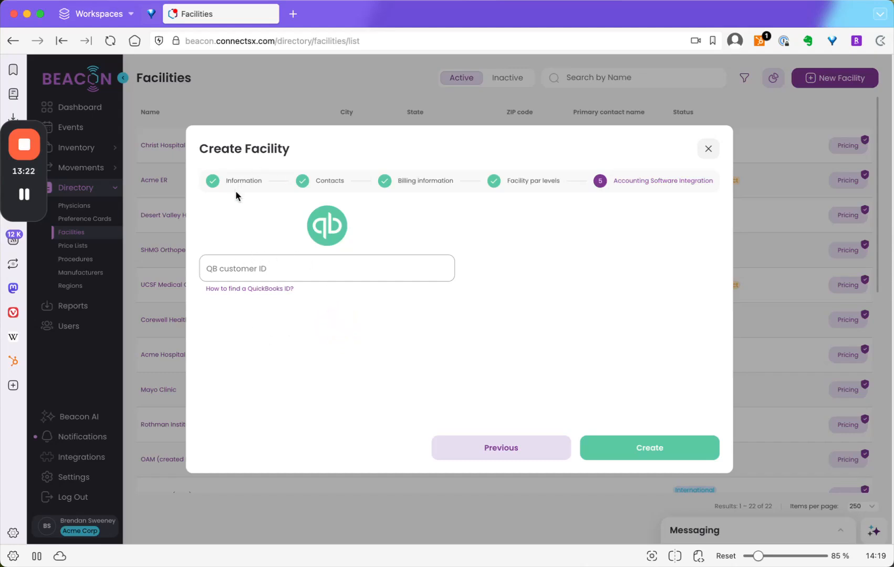
- Create the facility without a QuickBooks customer ID and expand its Accounting Software Integration and Documents sections
{"action": "left_click", "coordinate": [656, 449]}
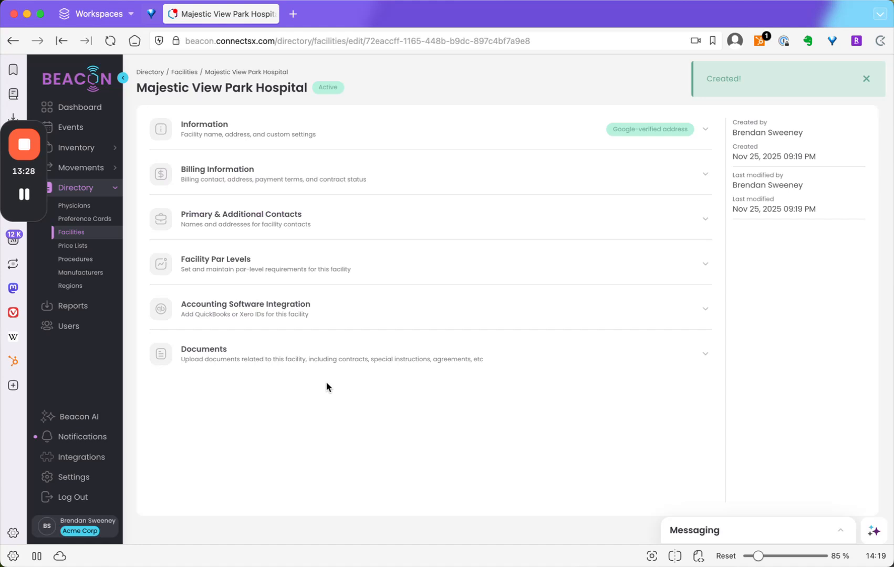
{"action": "left_click", "coordinate": [866, 79]}
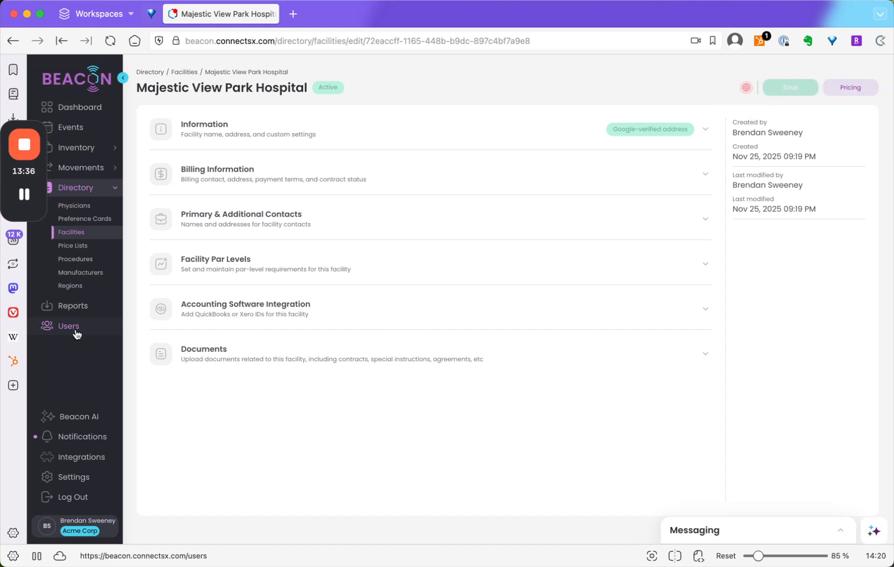
{"action": "left_click", "coordinate": [339, 310]}
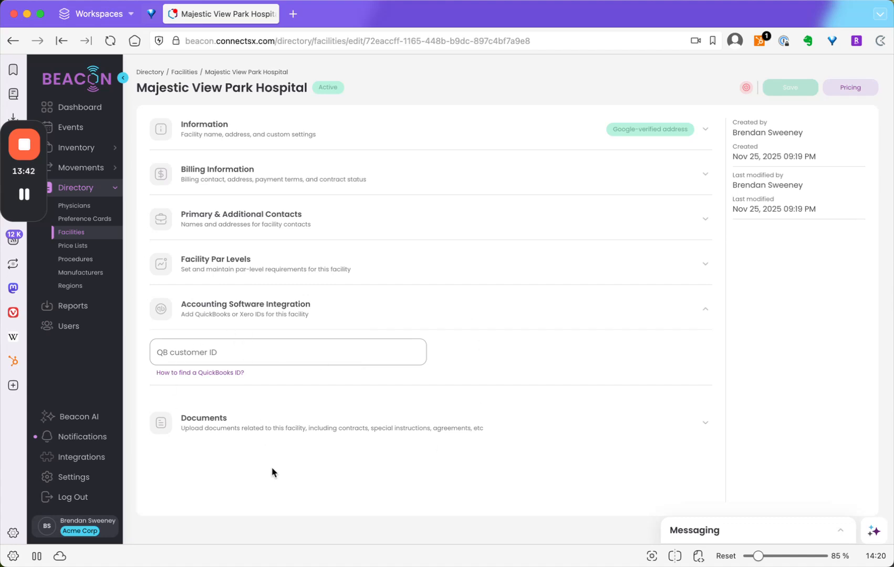
{"action": "left_click", "coordinate": [286, 434]}
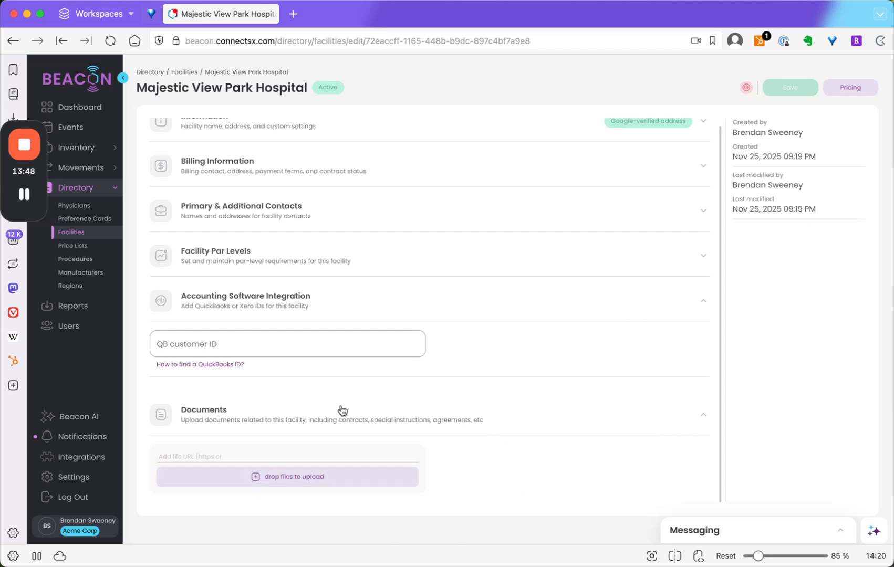
{"action": "scroll", "coordinate": [282, 425], "scroll_direction": "up", "scroll_amount": 1}
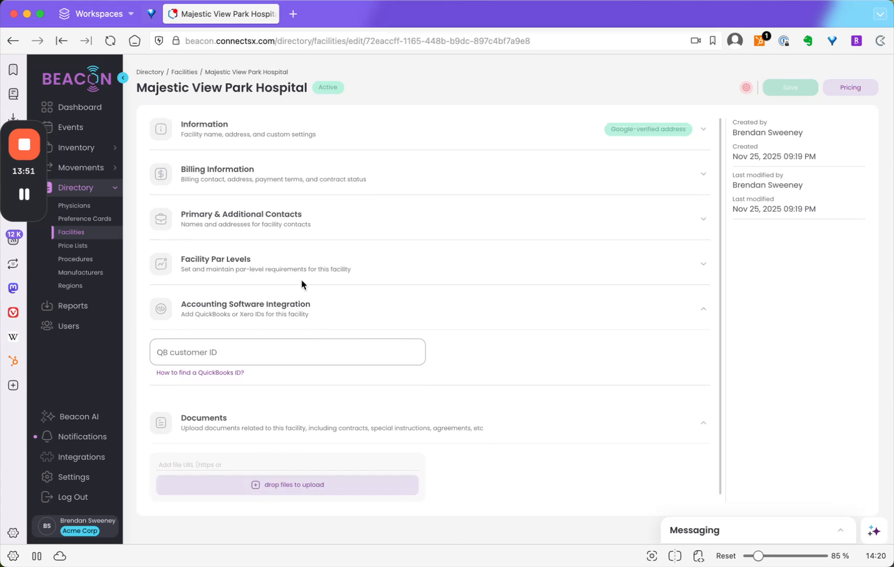
- Make the billing contact email the default for Sales Orders in the facility's billing information and save the facility
{"action": "left_click", "coordinate": [332, 171]}
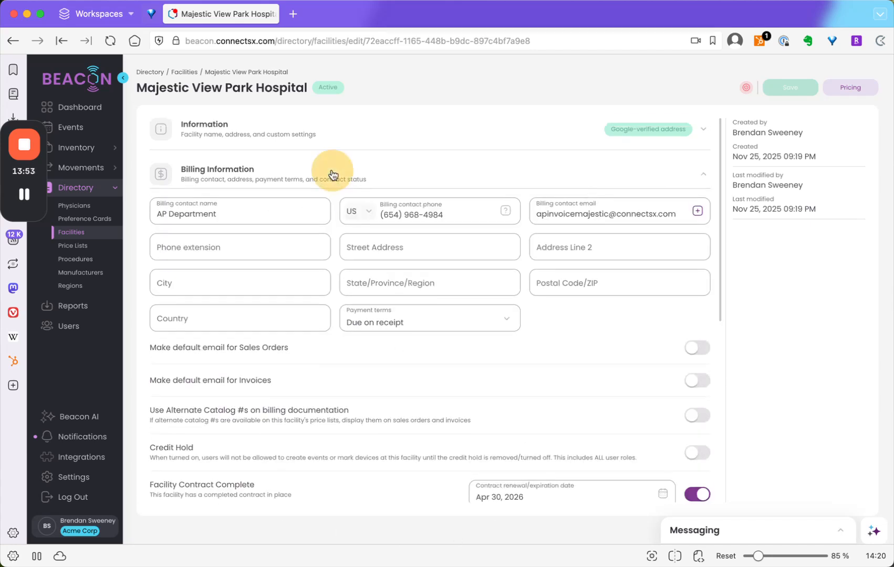
{"action": "left_click", "coordinate": [697, 354]}
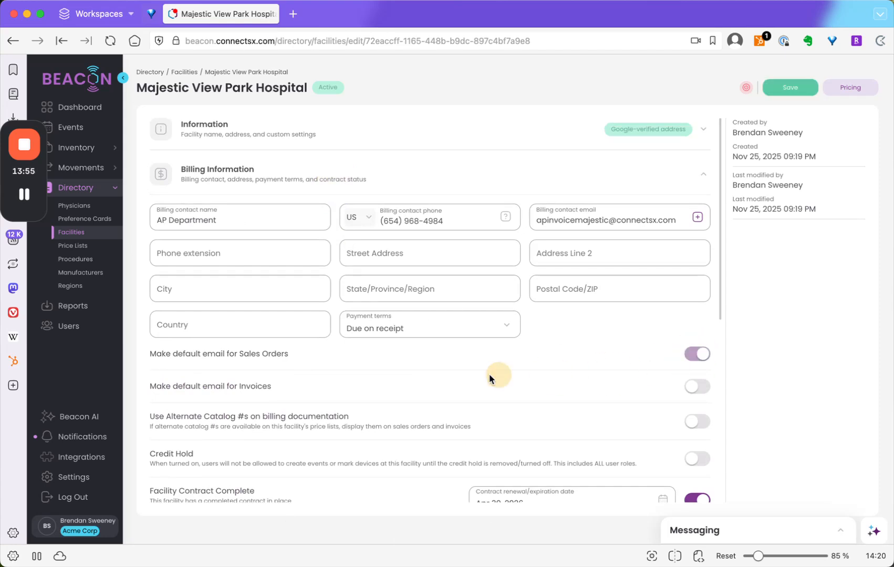
{"action": "left_click", "coordinate": [790, 88]}
{"action": "scroll", "coordinate": [427, 342], "scroll_direction": "down", "scroll_amount": 2}
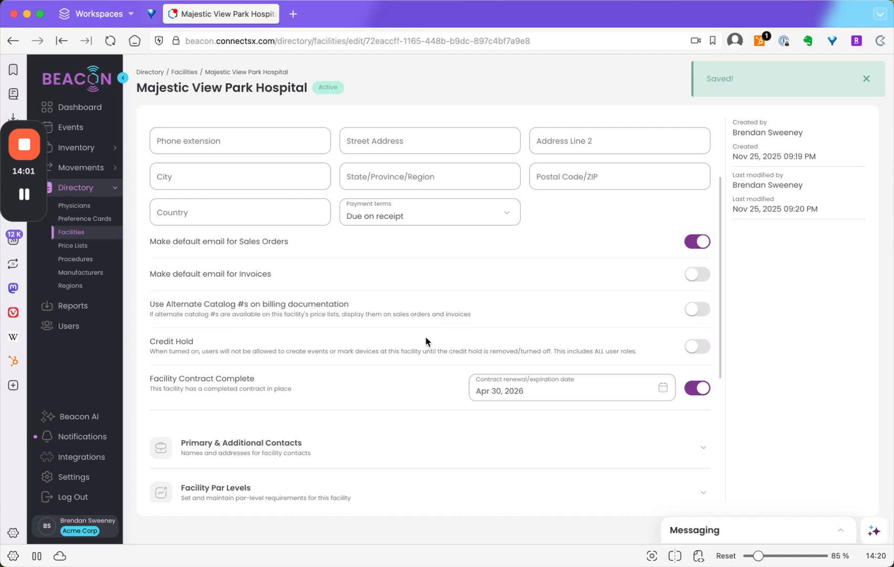
{"action": "scroll", "coordinate": [426, 342], "scroll_direction": "up", "scroll_amount": 2}
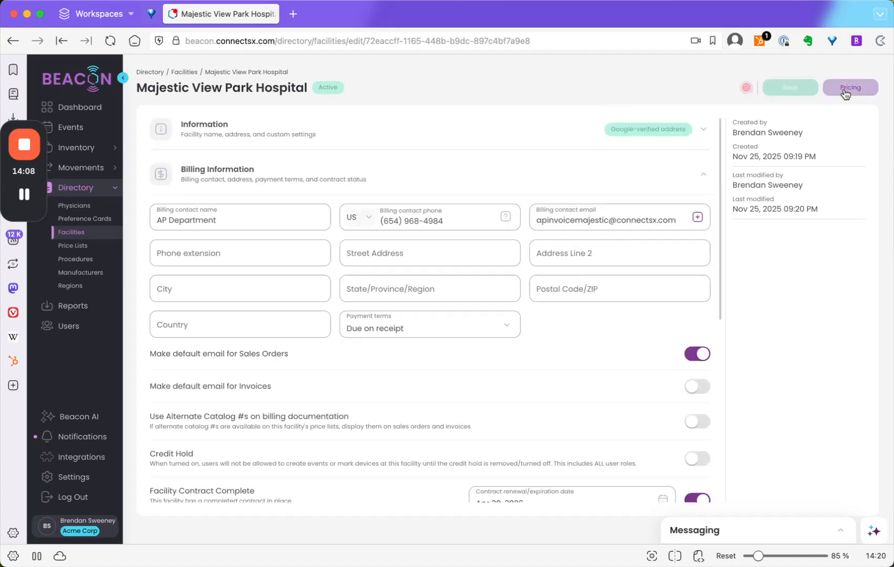
- Return to the facilities list and start uploading a new facility-only price list for Majestic View Park Hospital
{"action": "left_click", "coordinate": [64, 235]}
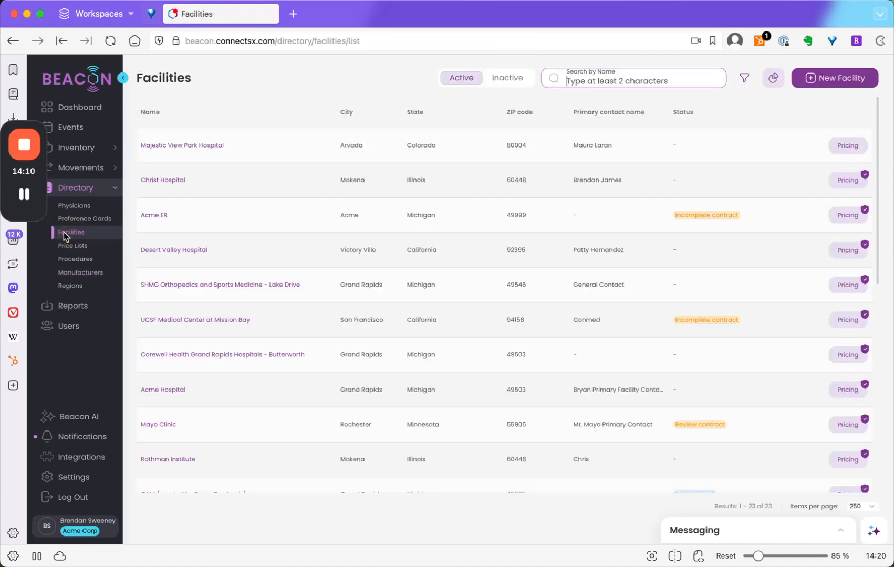
{"action": "left_click", "coordinate": [859, 146]}
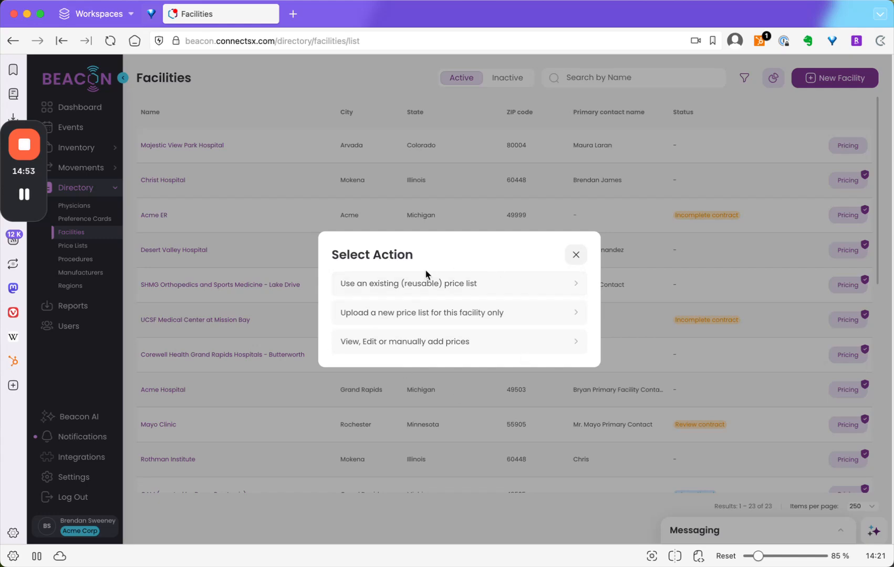
{"action": "left_click", "coordinate": [427, 314]}
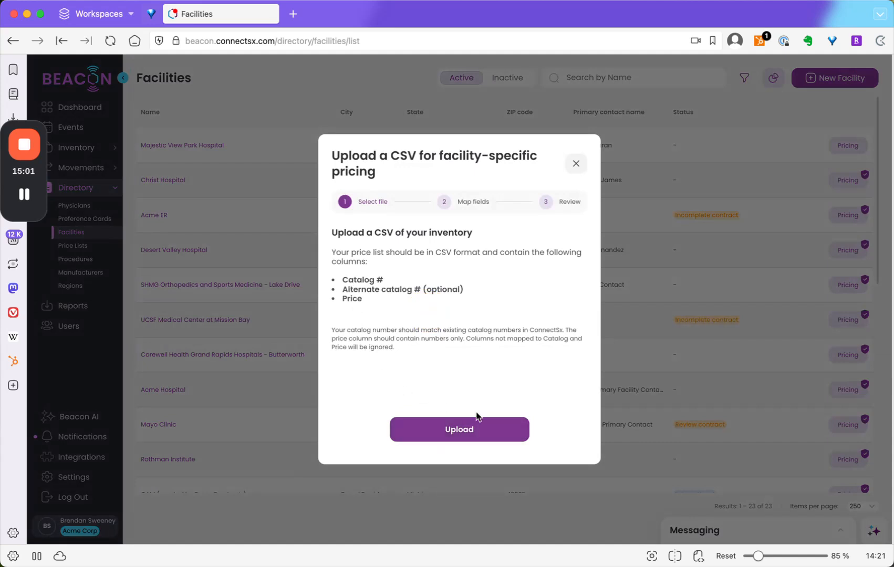
- Check the contract price list 1 spreadsheet in Excel, then upload contract price list 1.csv in Beacon for field mapping
{"action": "left_click_drag", "start_coordinate": [893, 16], "coordinate": [689, 26]}
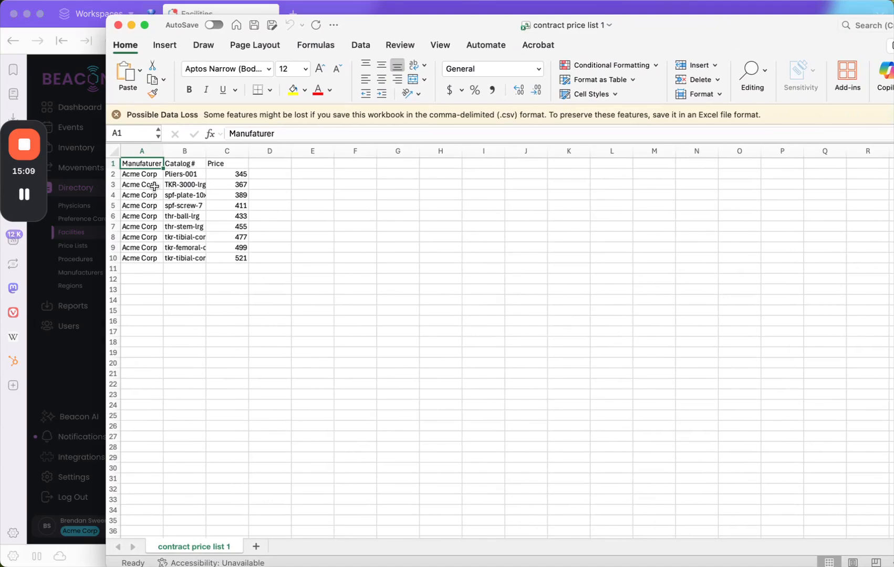
{"action": "left_click_drag", "start_coordinate": [420, 25], "coordinate": [893, 128]}
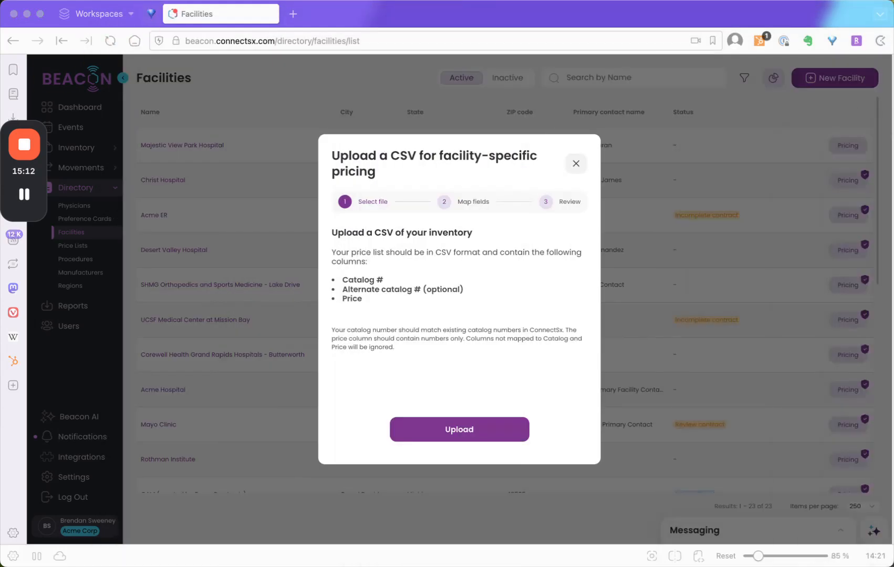
{"action": "left_click", "coordinate": [471, 434]}
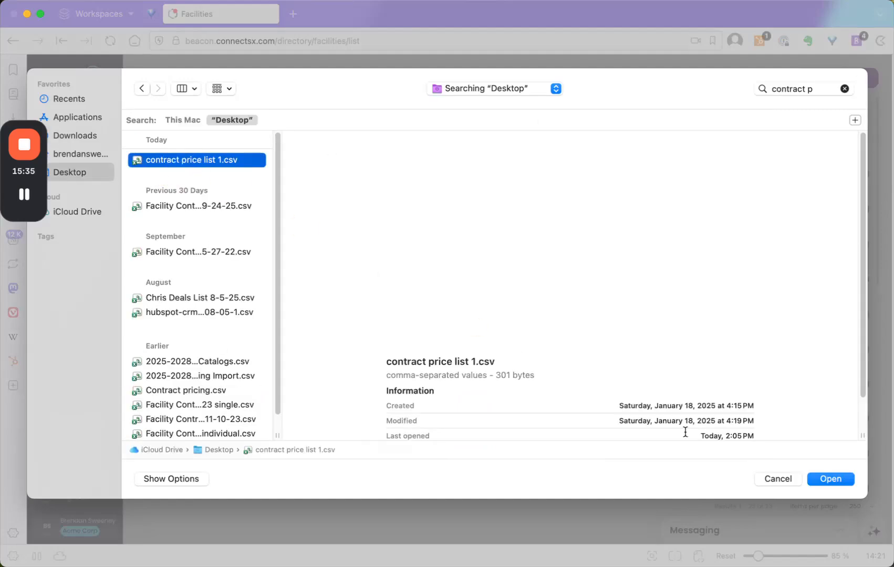
{"action": "left_click", "coordinate": [829, 479]}
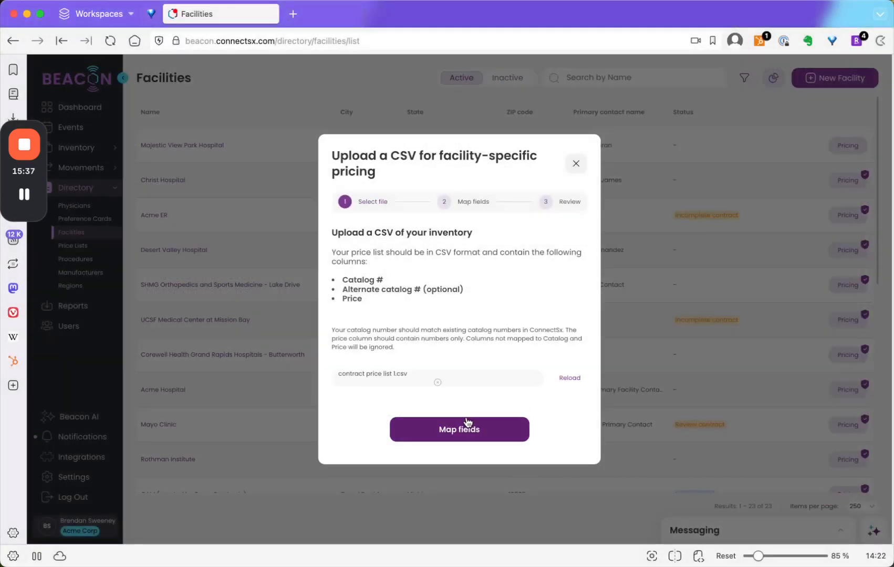
{"action": "left_click", "coordinate": [466, 436]}
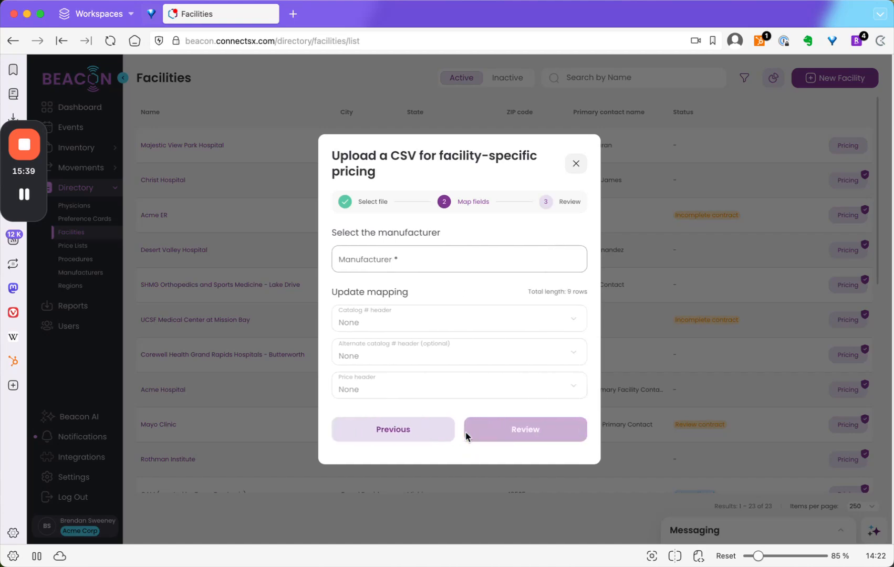
- Choose Acme Corp as manufacturer and map the catalog number header to Catalog # and the price header to Price, leaving the alternate catalog header unmapped
{"action": "left_click", "coordinate": [388, 262]}
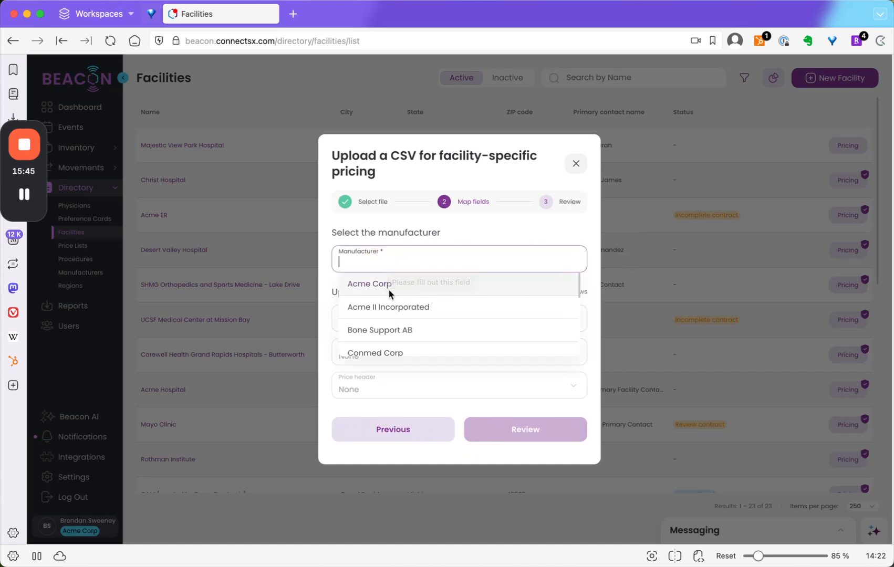
{"action": "left_click", "coordinate": [382, 285]}
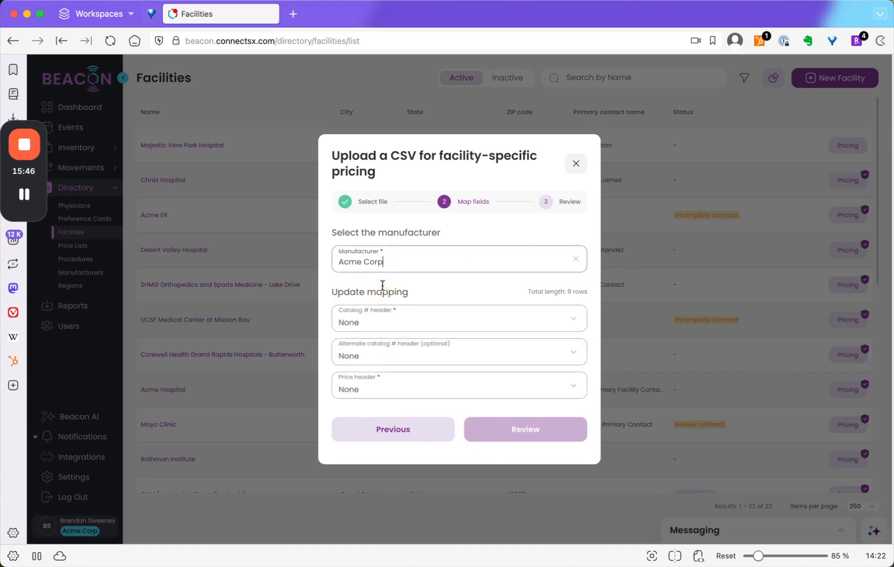
{"action": "left_click", "coordinate": [387, 327]}
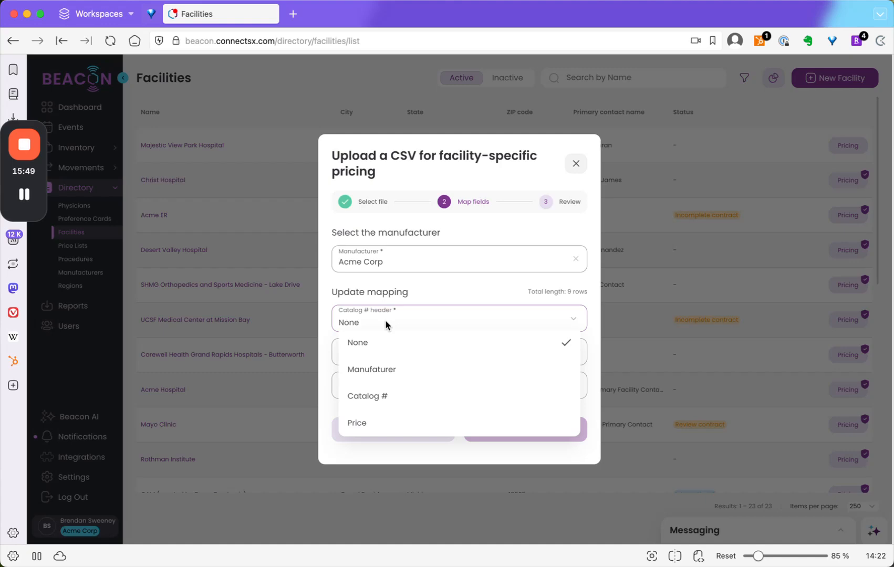
{"action": "left_click", "coordinate": [384, 396]}
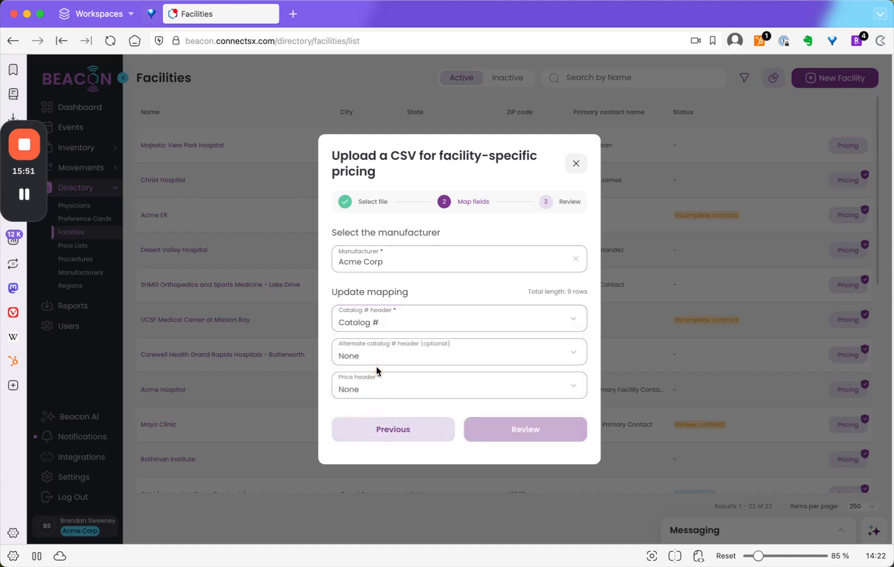
{"action": "left_click", "coordinate": [382, 356]}
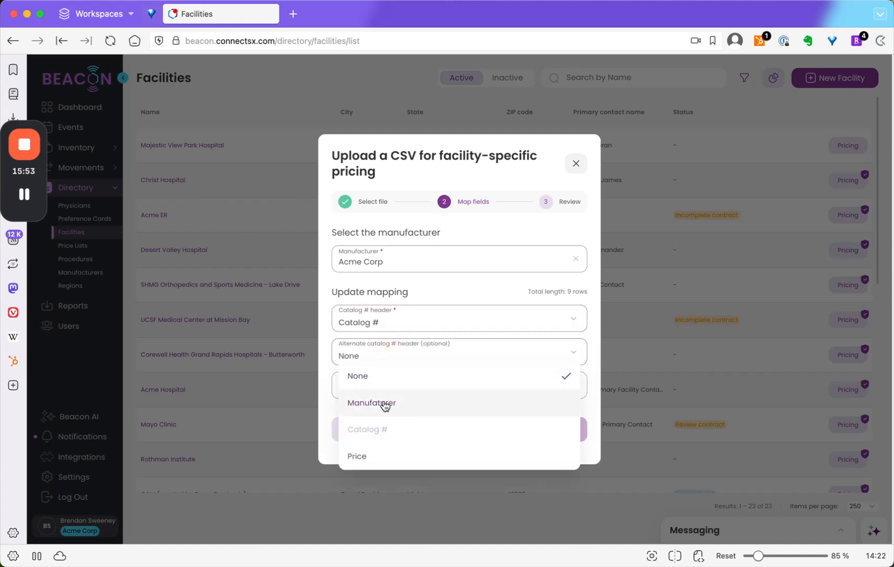
{"action": "left_click", "coordinate": [382, 319]}
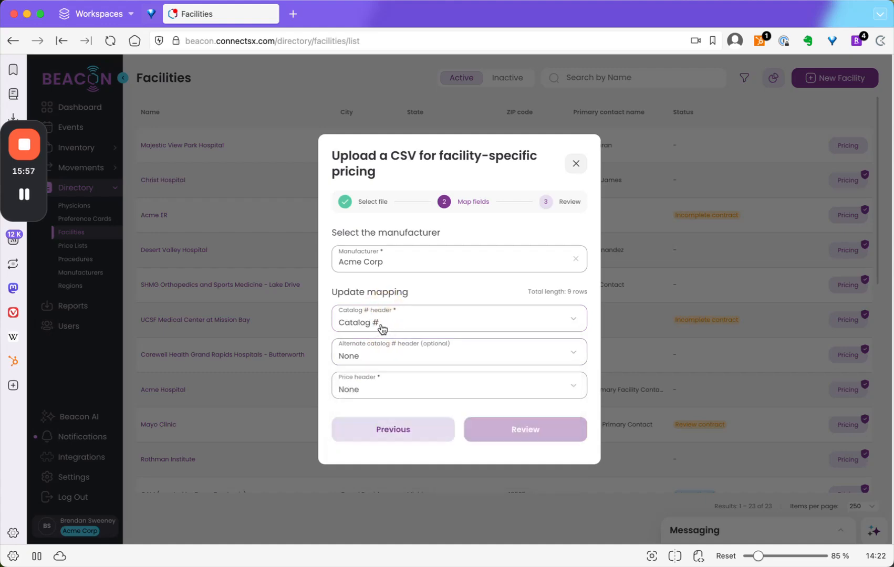
{"action": "left_click", "coordinate": [391, 358]}
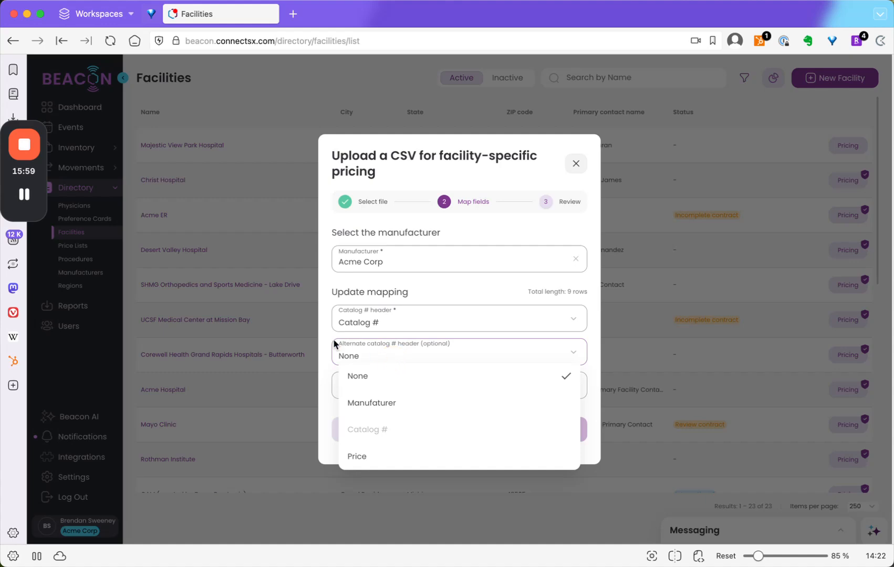
{"action": "left_click", "coordinate": [318, 329]}
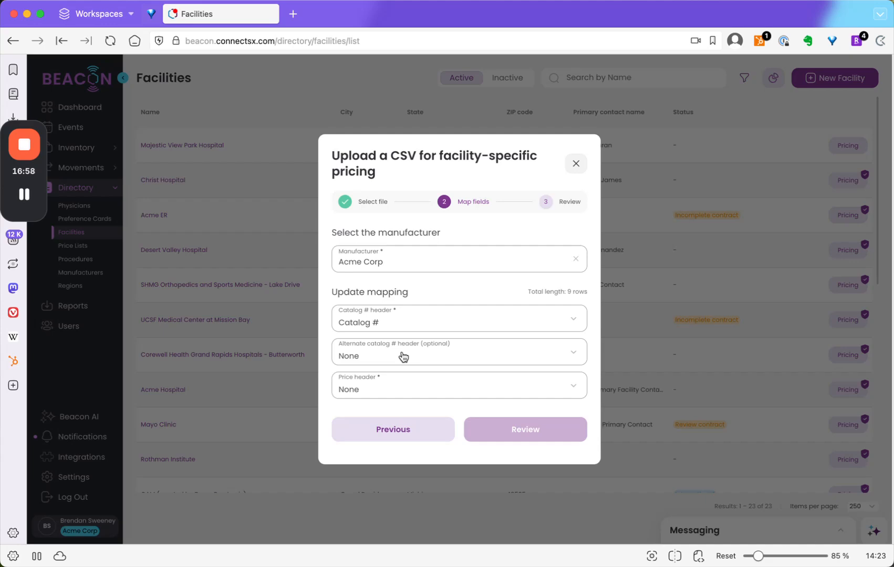
{"action": "left_click", "coordinate": [491, 381]}
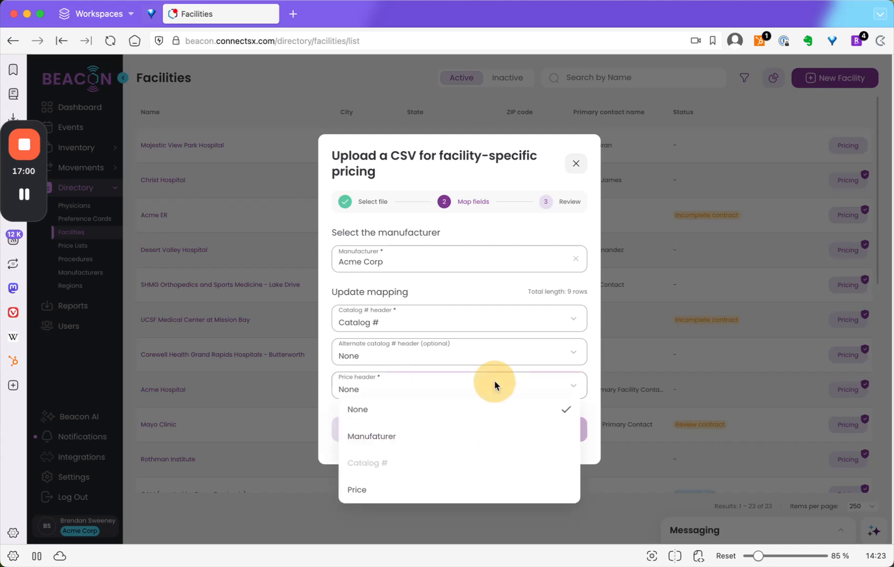
{"action": "left_click", "coordinate": [405, 496]}
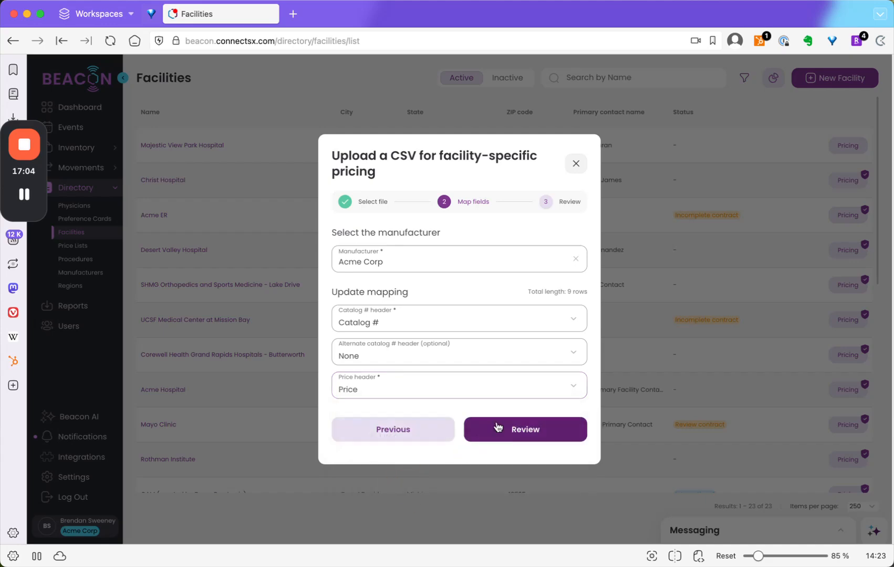
- Review the imported catalog numbers and prices and complete the facility-specific pricing upload
{"action": "left_click", "coordinate": [520, 435]}
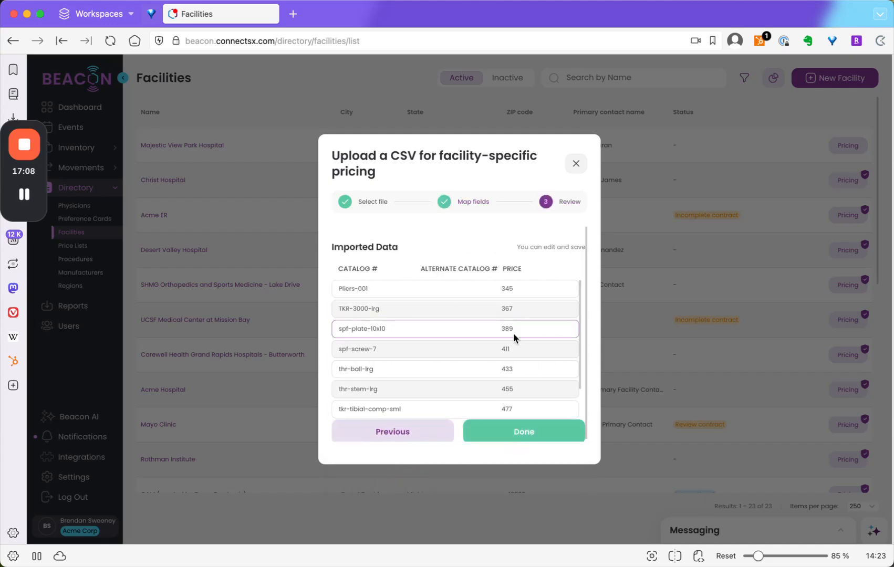
{"action": "scroll", "coordinate": [513, 333], "scroll_direction": "down", "scroll_amount": 2}
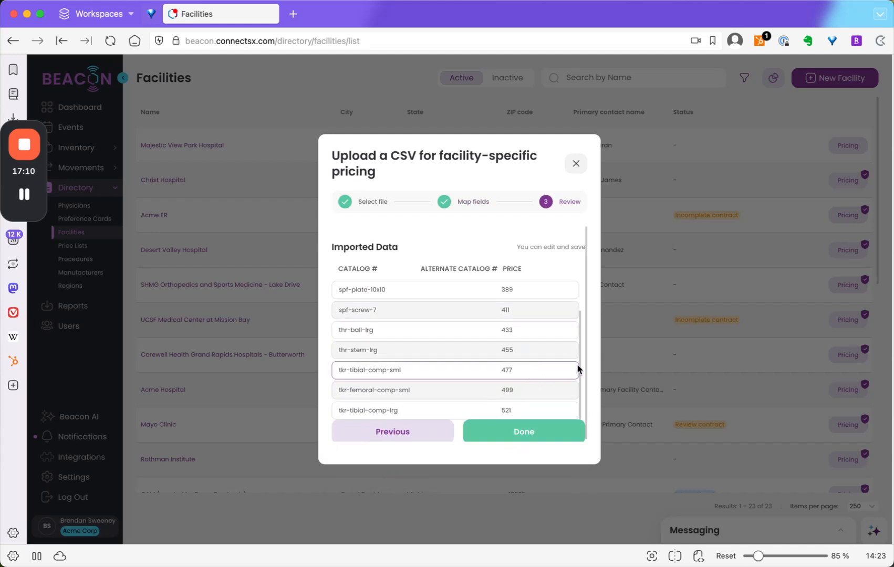
{"action": "scroll", "coordinate": [561, 358], "scroll_direction": "up", "scroll_amount": 2}
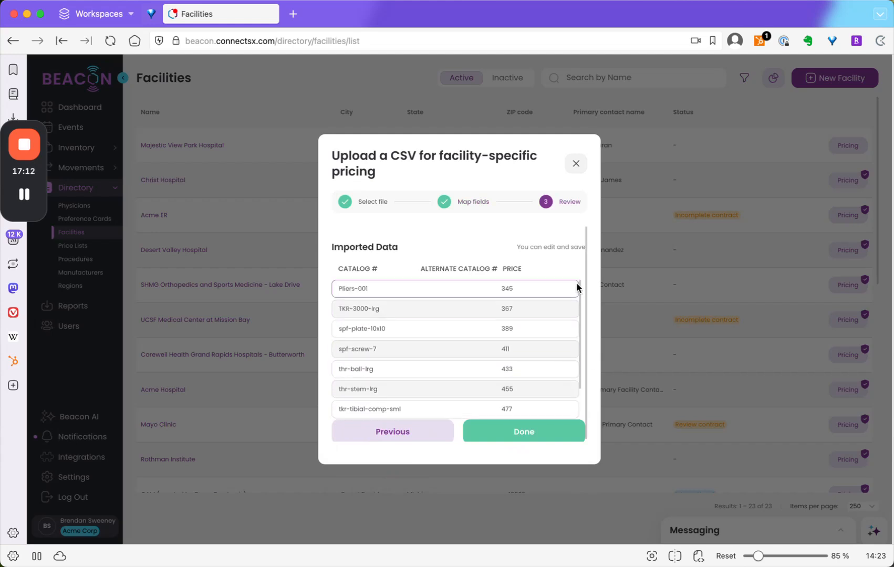
{"action": "left_click", "coordinate": [561, 428]}
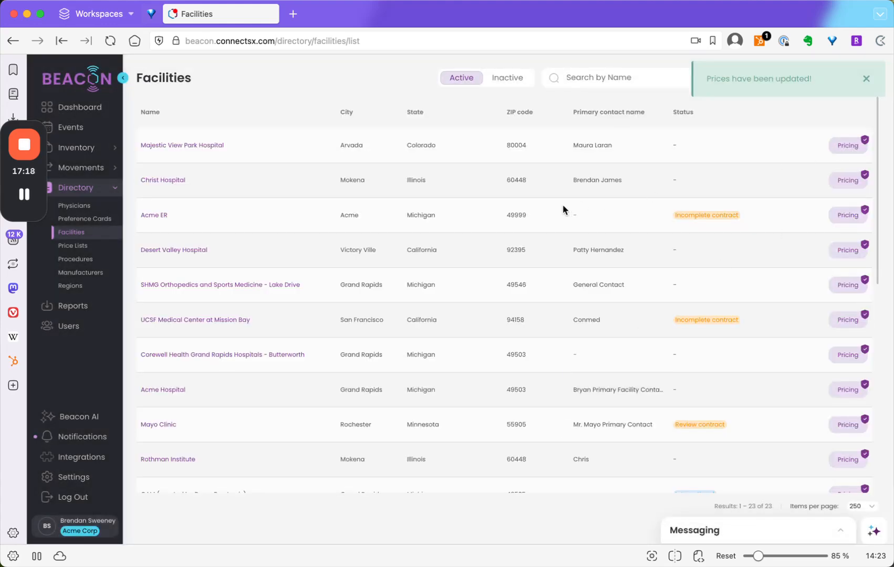
{"action": "mouse_move", "coordinate": [865, 141]}
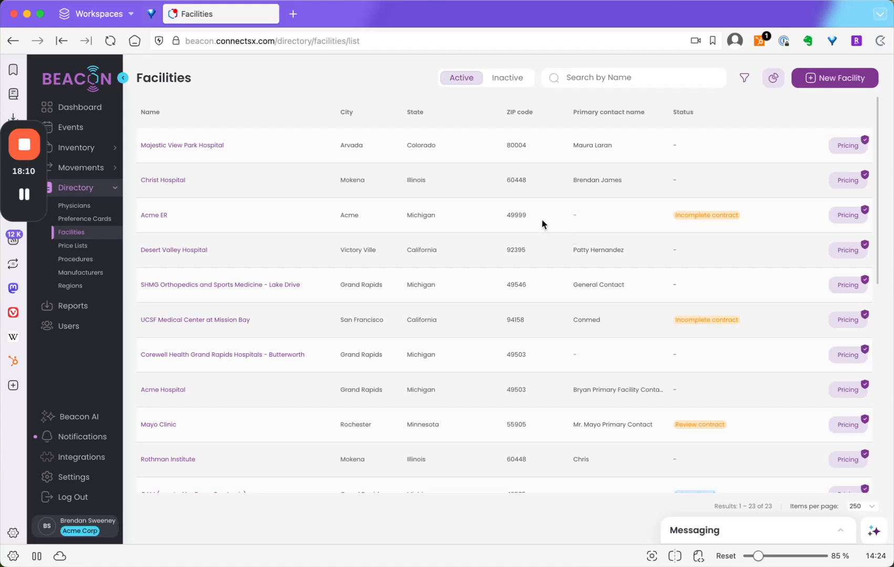
- Start a new reusable facility price list, upload contract price list 1.csv from the Desktop and proceed to field mapping
{"action": "left_click", "coordinate": [80, 246]}
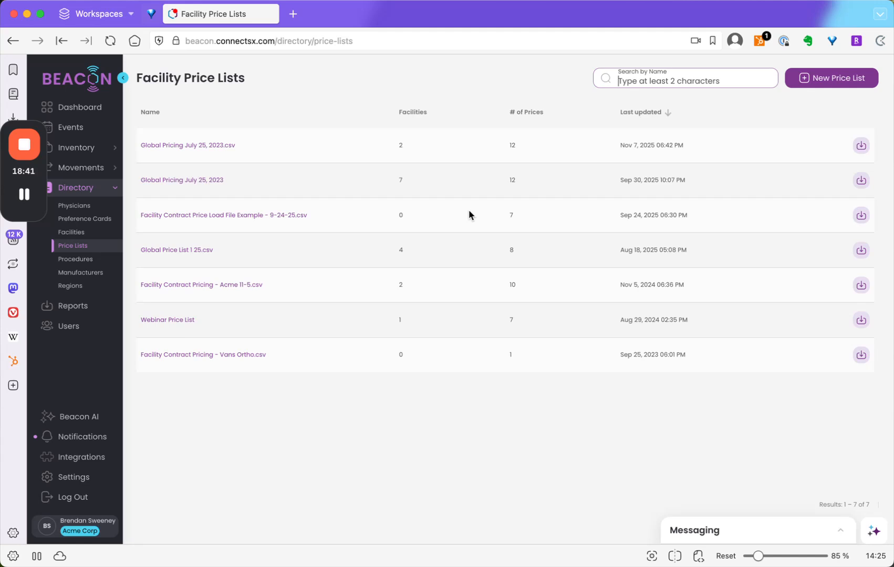
{"action": "left_click", "coordinate": [826, 79]}
{"action": "left_click", "coordinate": [506, 429]}
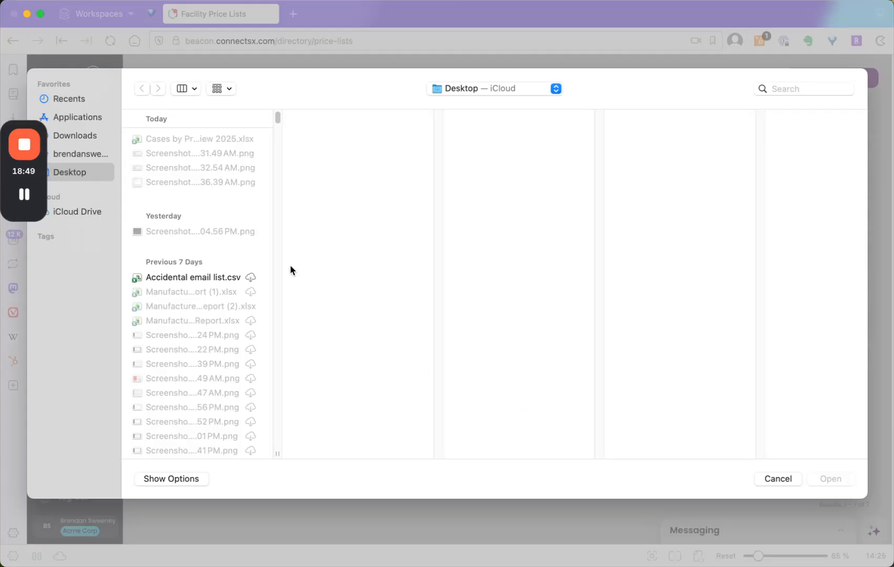
{"action": "left_click", "coordinate": [827, 88]}
{"action": "type", "text": "contract p"}
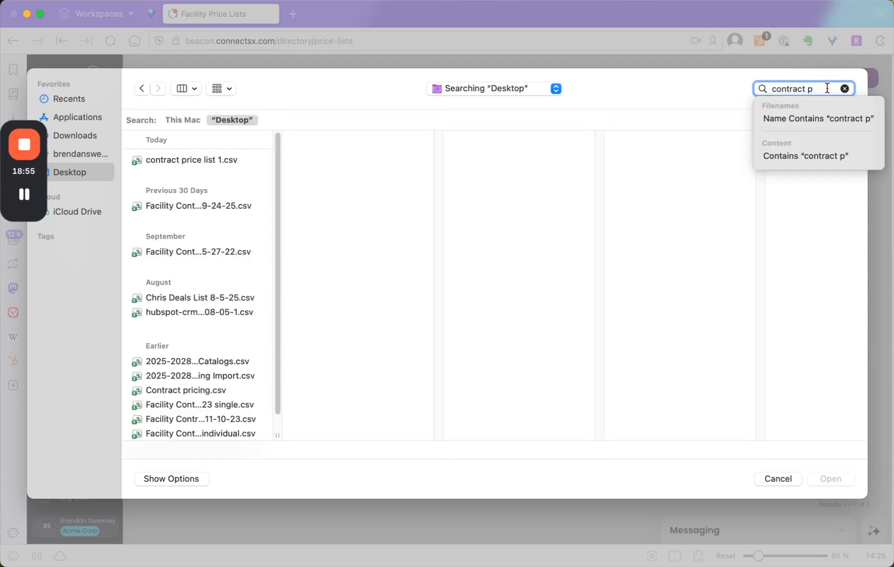
{"action": "left_click", "coordinate": [213, 160]}
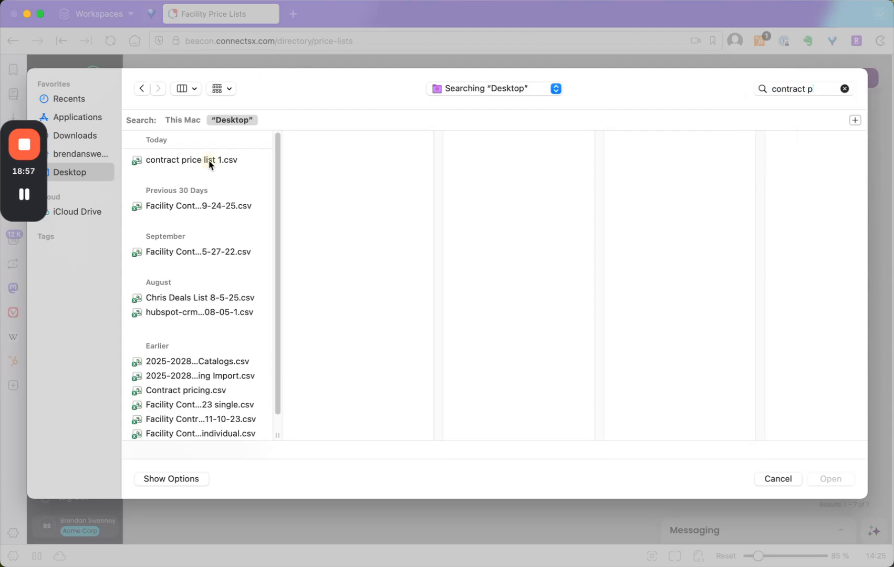
{"action": "left_click", "coordinate": [213, 159]}
{"action": "left_click", "coordinate": [834, 478]}
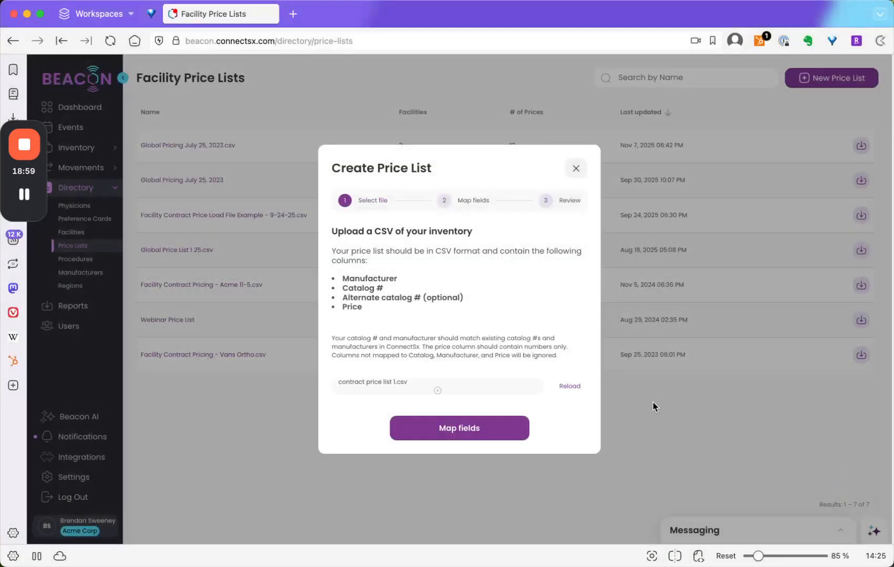
{"action": "left_click", "coordinate": [505, 430]}
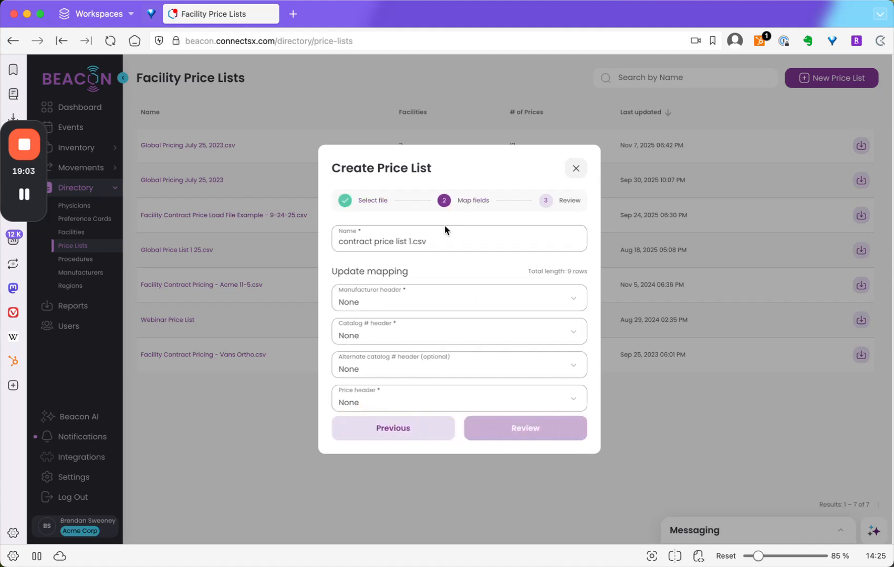
- Map the manufacturer header to Manufaturer, catalog number header to Catalog # and price header to Price, and proceed to the review
{"action": "left_click", "coordinate": [451, 309]}
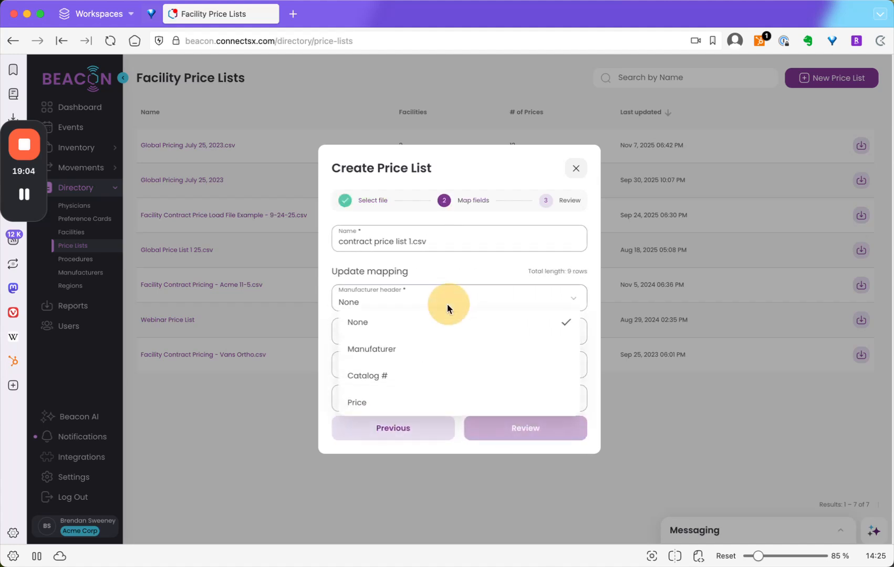
{"action": "left_click", "coordinate": [419, 344]}
{"action": "left_click", "coordinate": [405, 336]}
{"action": "left_click", "coordinate": [398, 411]}
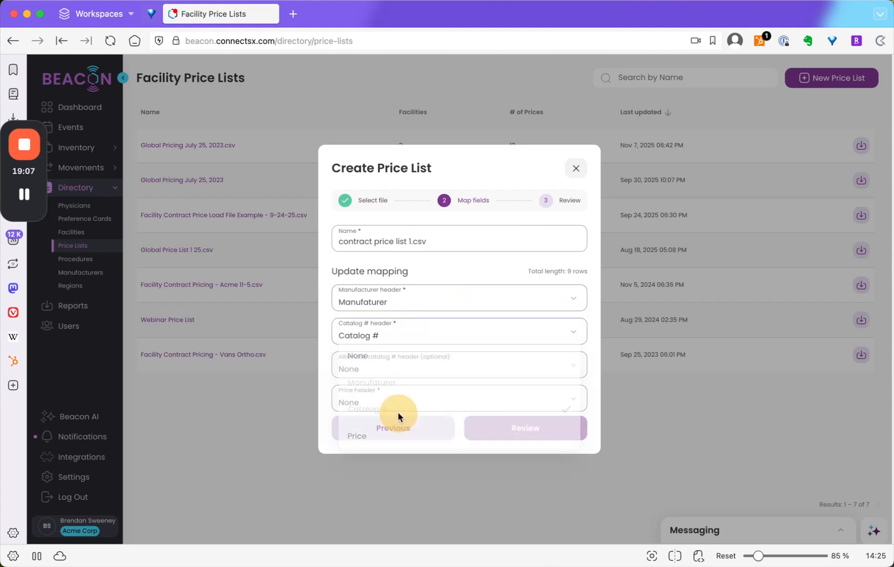
{"action": "left_click", "coordinate": [410, 402]}
{"action": "left_click", "coordinate": [416, 501]}
{"action": "left_click", "coordinate": [536, 426]}
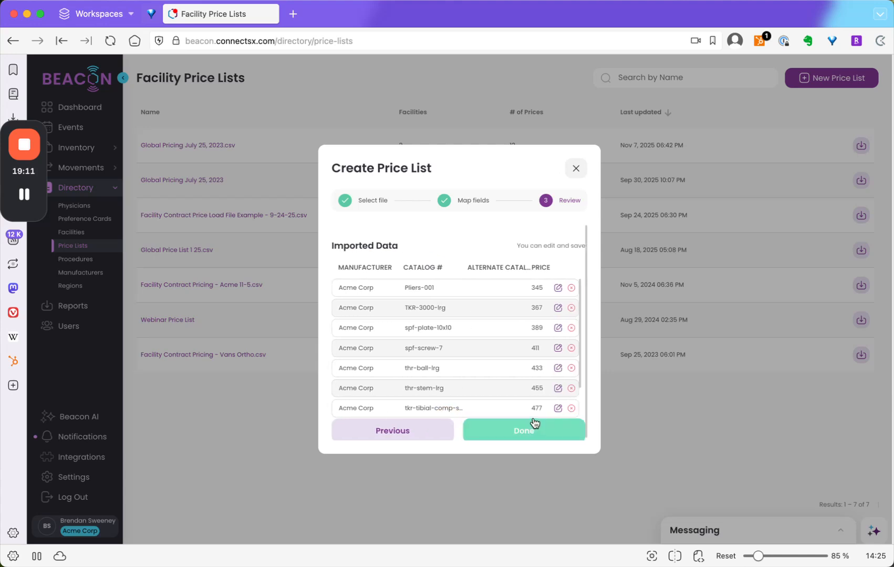
- Set the price of spf-screw-7 to 415 in the imported data and finish creating the price list
{"action": "left_click", "coordinate": [558, 347]}
{"action": "left_click", "coordinate": [546, 349]}
{"action": "key", "text": "BackSpace"}
{"action": "type", "text": "5"}
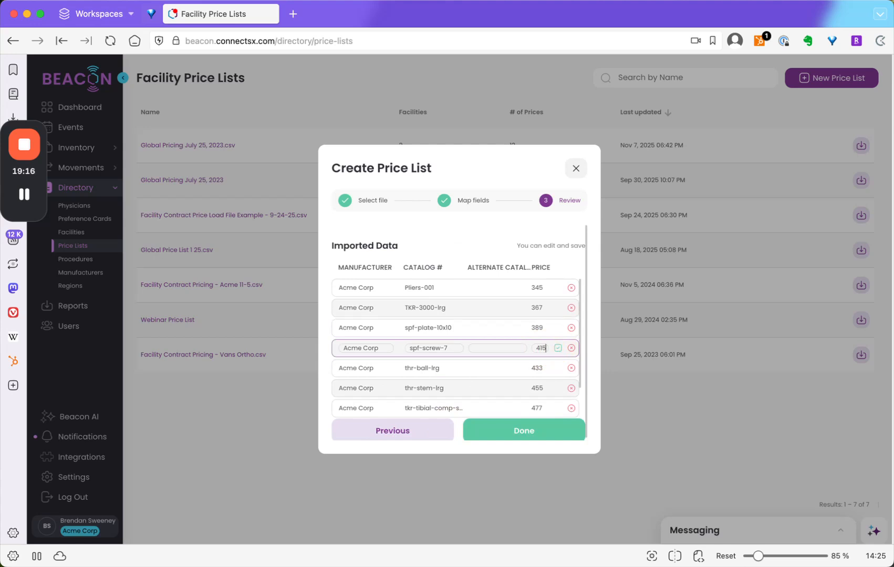
{"action": "left_click", "coordinate": [558, 349]}
{"action": "scroll", "coordinate": [534, 344], "scroll_direction": "down", "scroll_amount": 2}
{"action": "left_click", "coordinate": [536, 428]}
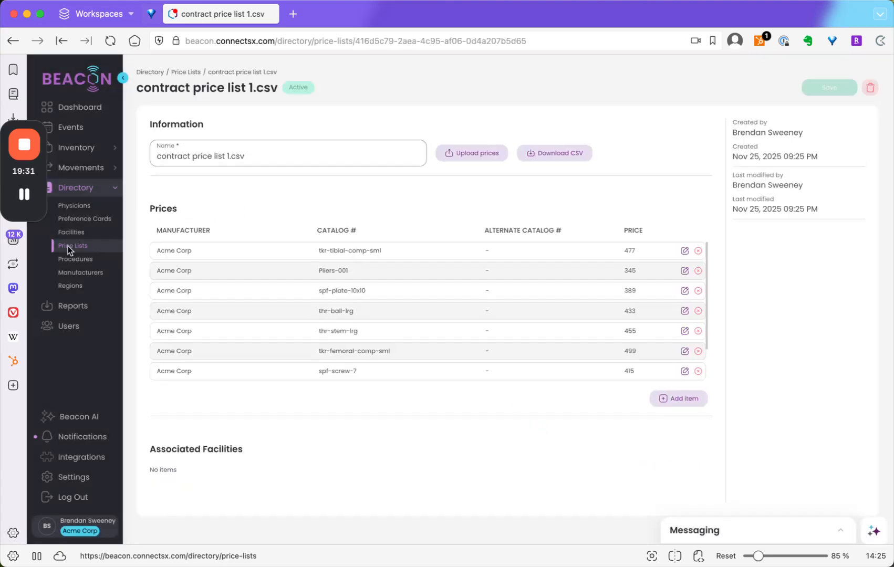
- Return to the facilities list and replace Majestic View Park Hospital's pricing with the existing reusable price list contract price list 1.csv
{"action": "left_click", "coordinate": [63, 232]}
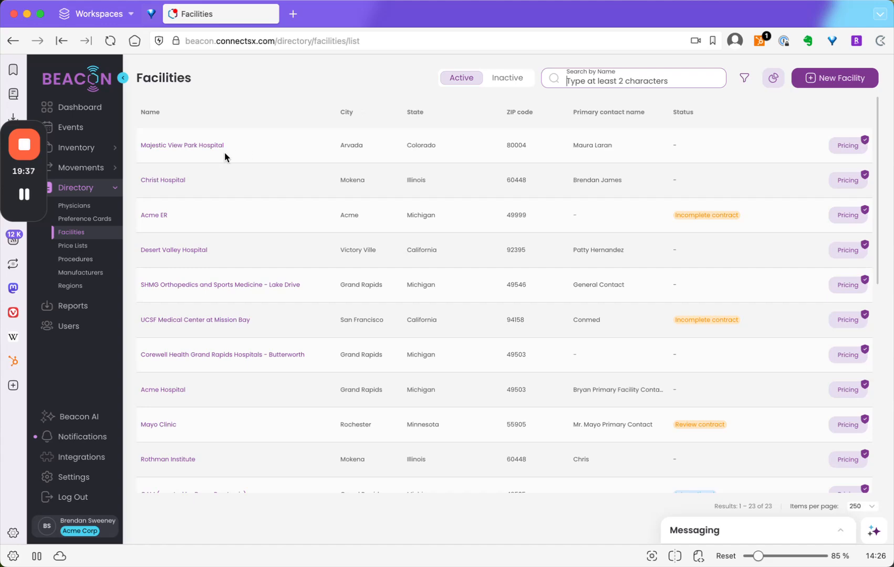
{"action": "left_click", "coordinate": [844, 145]}
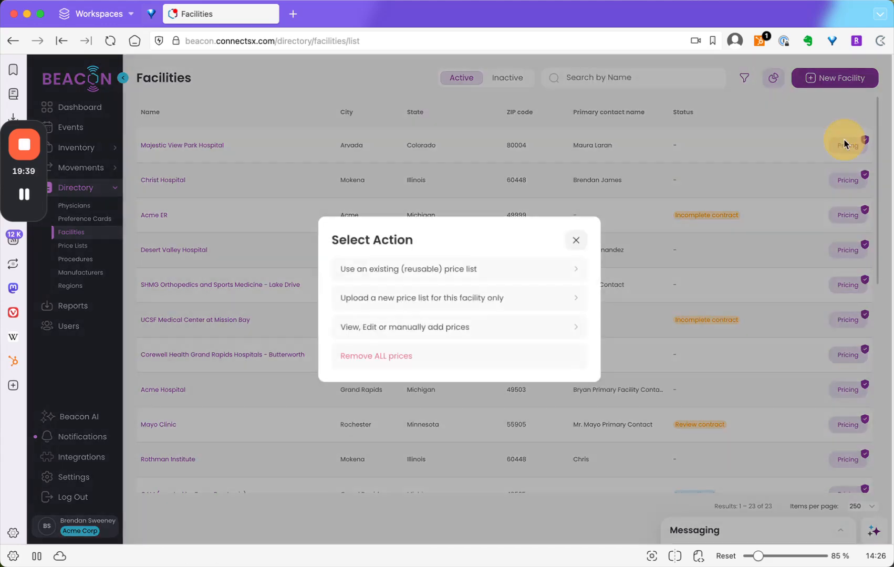
{"action": "left_click", "coordinate": [492, 270]}
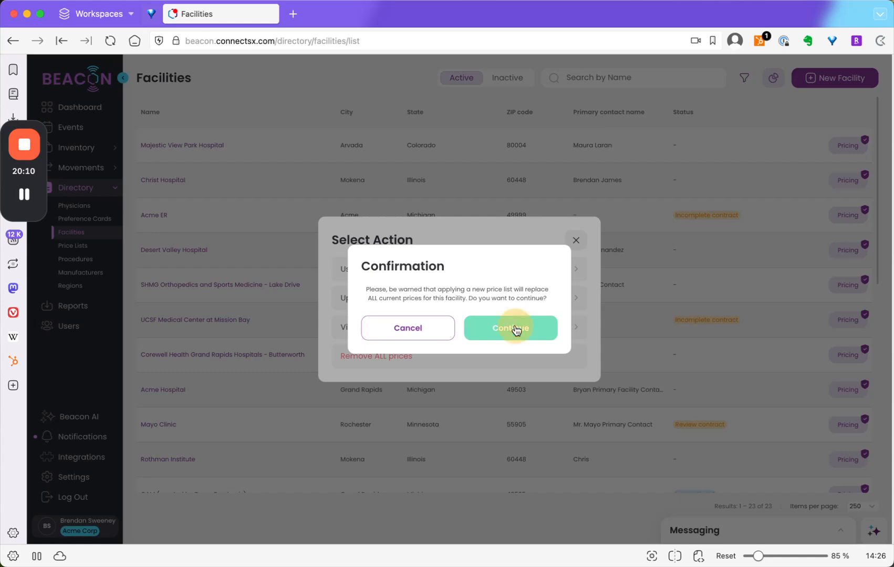
{"action": "left_click", "coordinate": [516, 328]}
{"action": "left_click", "coordinate": [405, 209]}
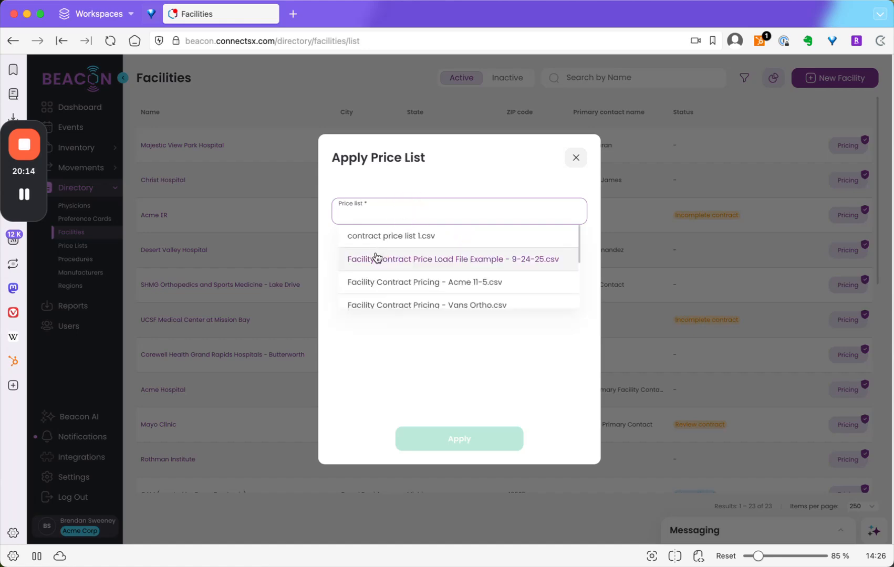
{"action": "left_click", "coordinate": [375, 236]}
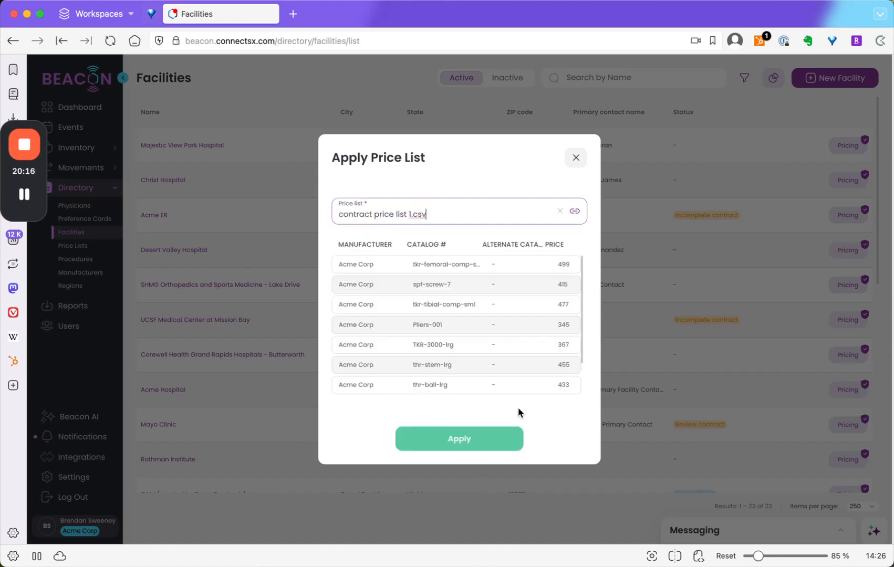
{"action": "left_click", "coordinate": [444, 445]}
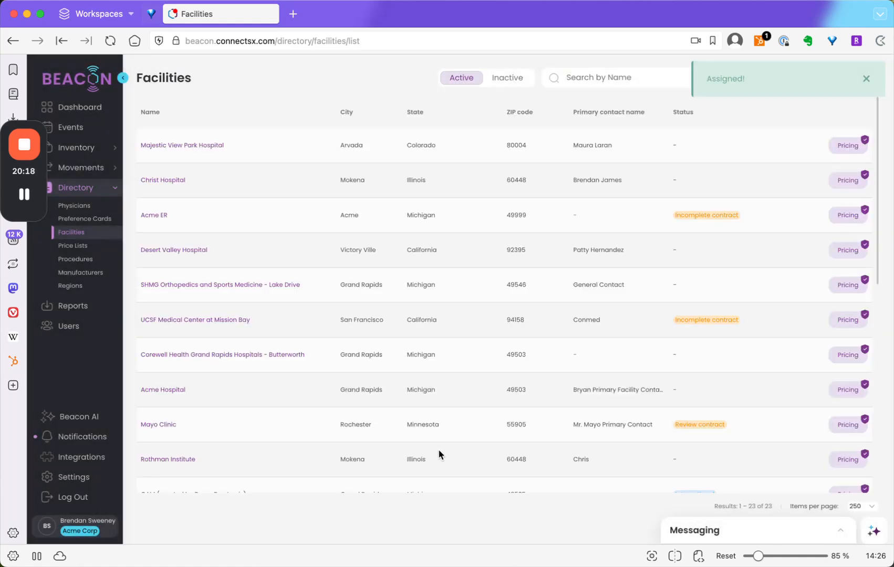
- Apply the reusable price list contract price list 1.csv to Desert Valley Hospital, replacing its current prices
{"action": "left_click", "coordinate": [848, 250]}
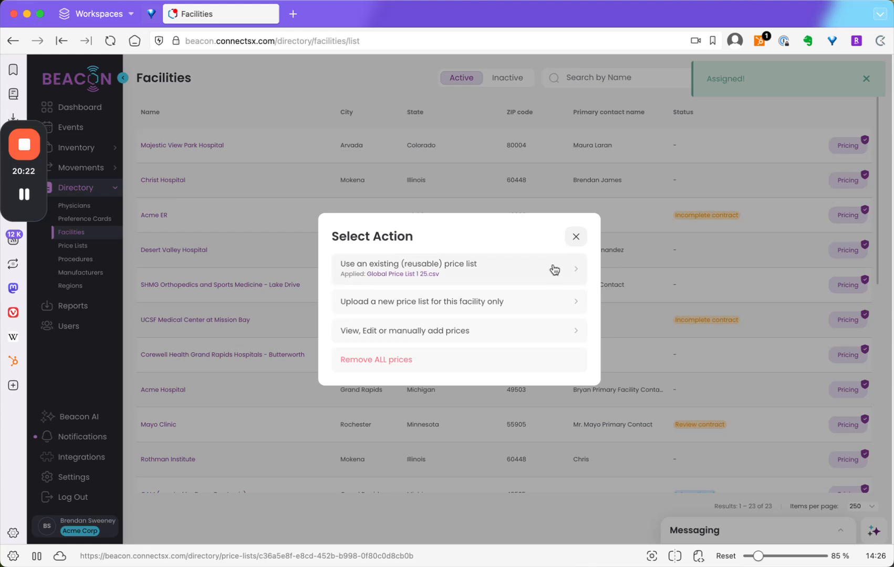
{"action": "left_click", "coordinate": [476, 272]}
{"action": "left_click", "coordinate": [472, 335]}
{"action": "left_click", "coordinate": [408, 213]}
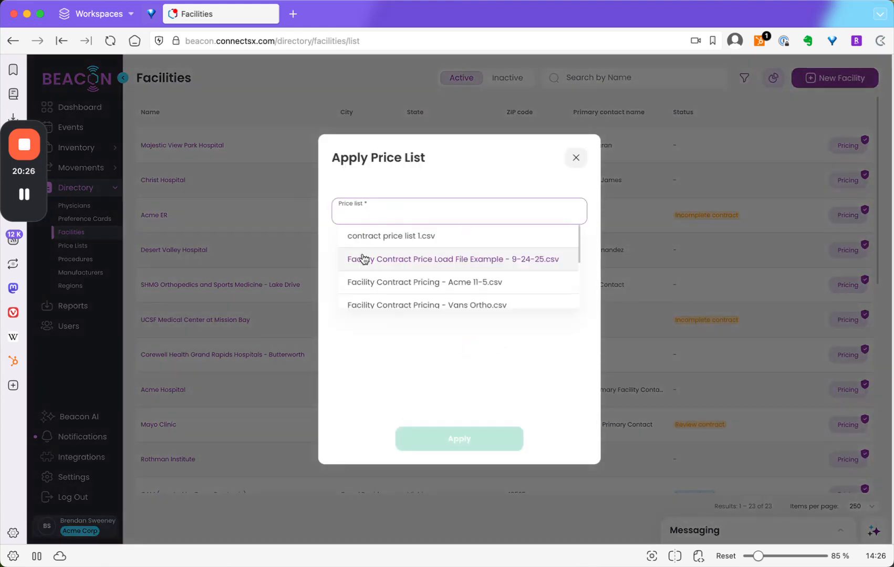
{"action": "left_click", "coordinate": [367, 238]}
{"action": "left_click", "coordinate": [458, 437]}
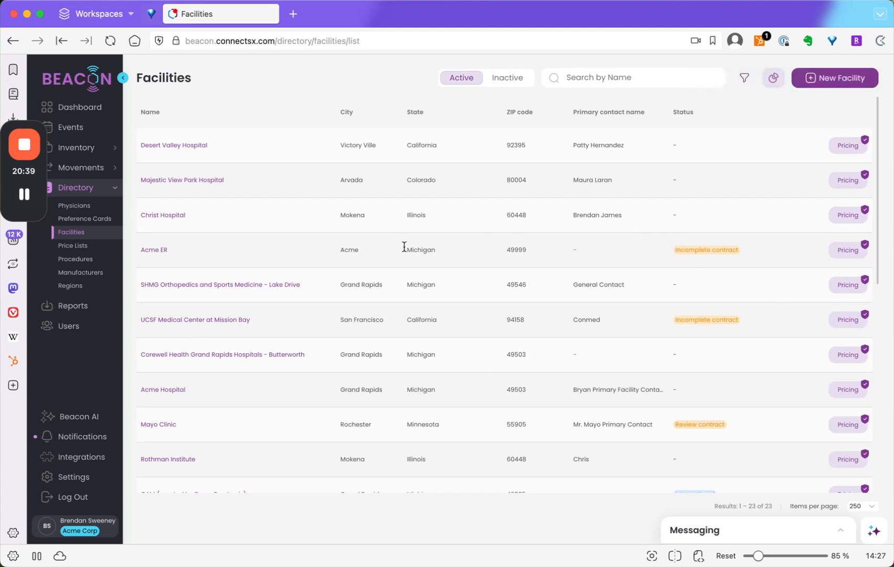
- Open the reusable price list contract price list 1.csv and save a price of 480 for tkr-tibial-comp-sml
{"action": "left_click", "coordinate": [67, 245]}
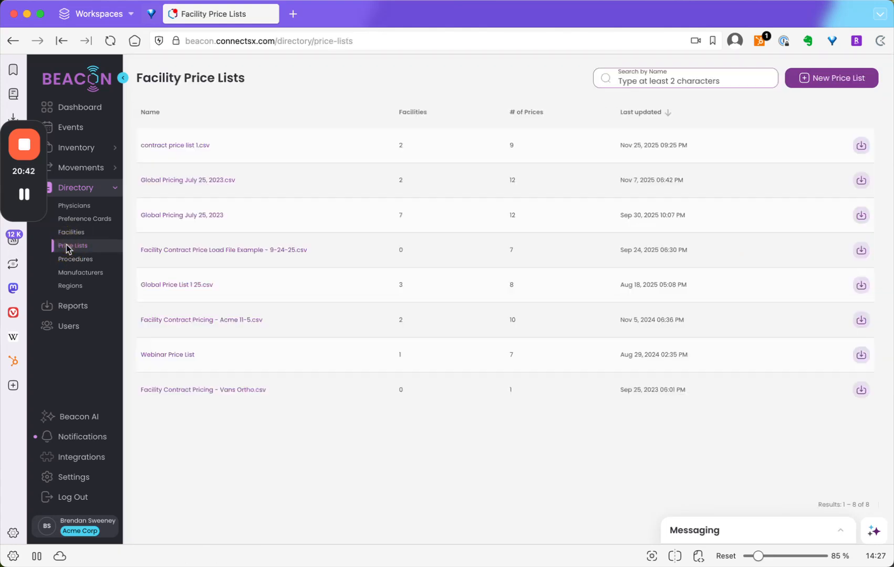
{"action": "left_click", "coordinate": [176, 145]}
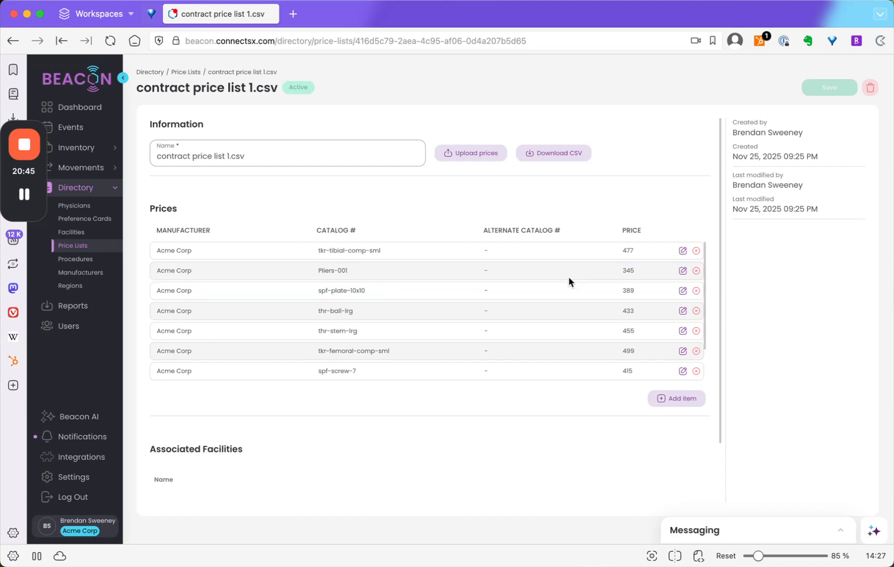
{"action": "left_click", "coordinate": [681, 251]}
{"action": "left_click", "coordinate": [657, 250]}
{"action": "key", "text": "BackSpace"}
{"action": "key", "text": "BackSpace"}
{"action": "type", "text": "80"}
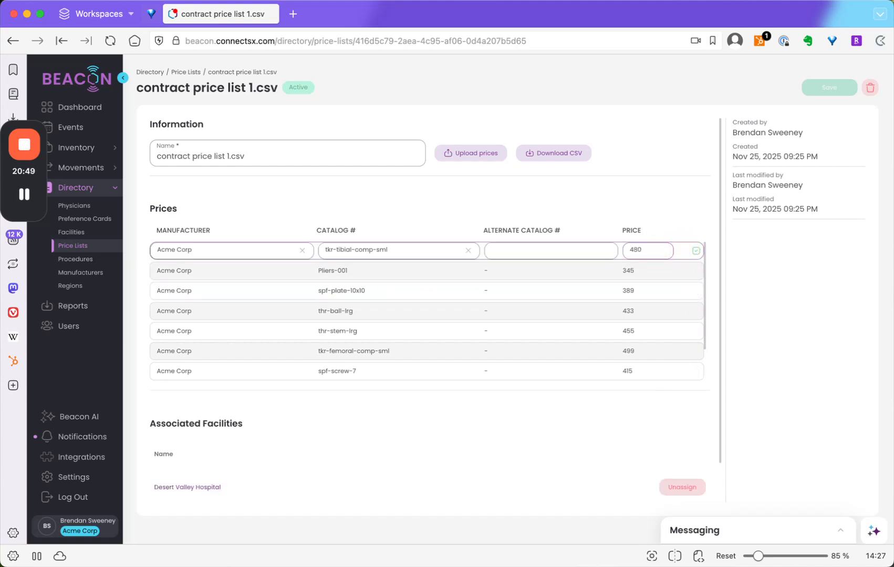
{"action": "left_click", "coordinate": [696, 250]}
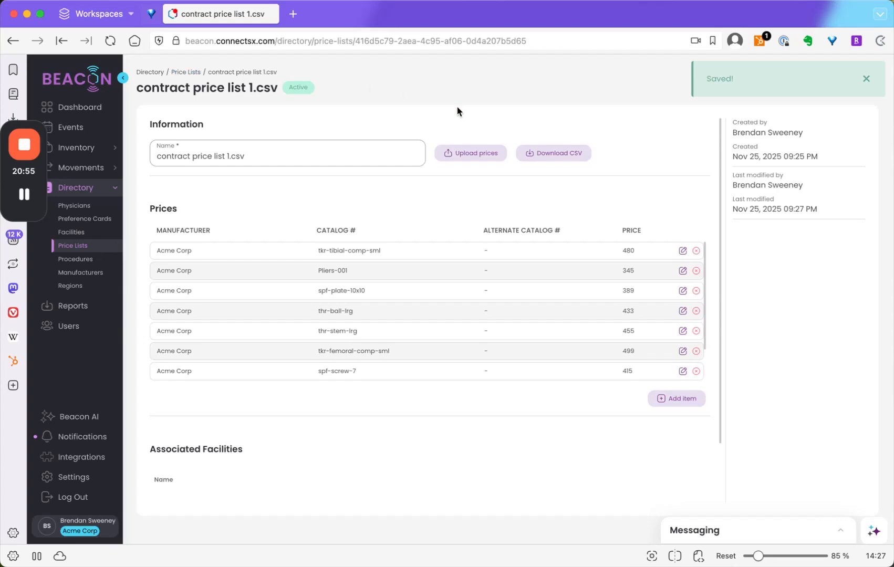
- Open Acme ASC's facility pricing for manual editing and list all of its prices for manufacturer Acme Corp
{"action": "left_click", "coordinate": [71, 232]}
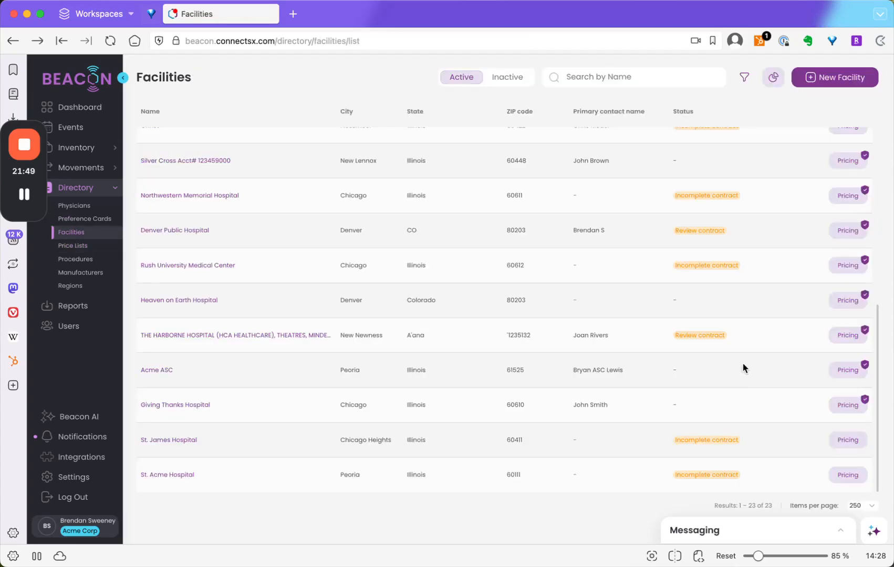
{"action": "left_click", "coordinate": [847, 370]}
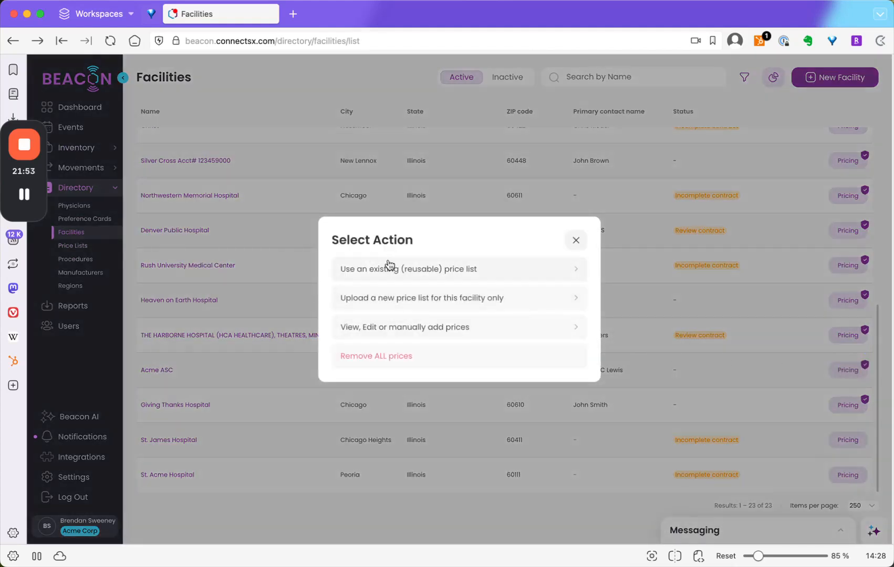
{"action": "left_click", "coordinate": [434, 333]}
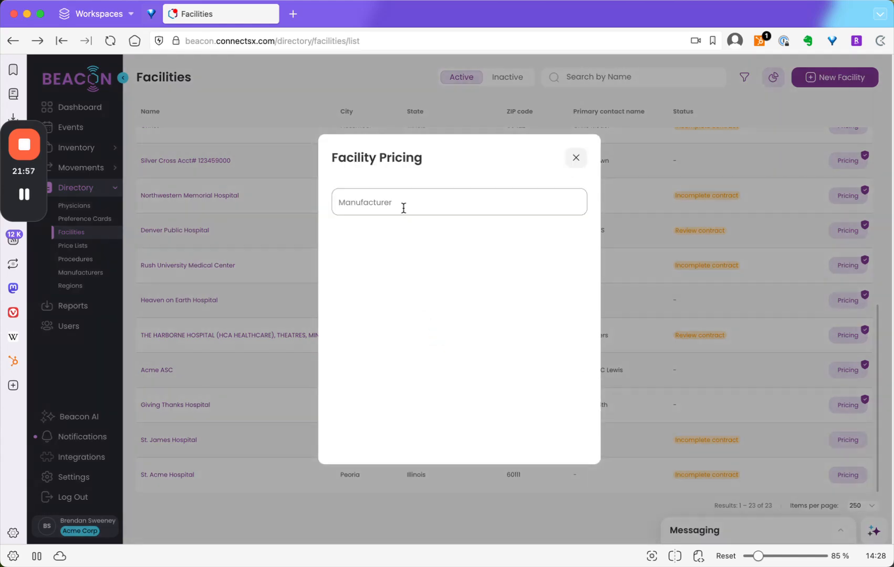
{"action": "left_click", "coordinate": [403, 203]}
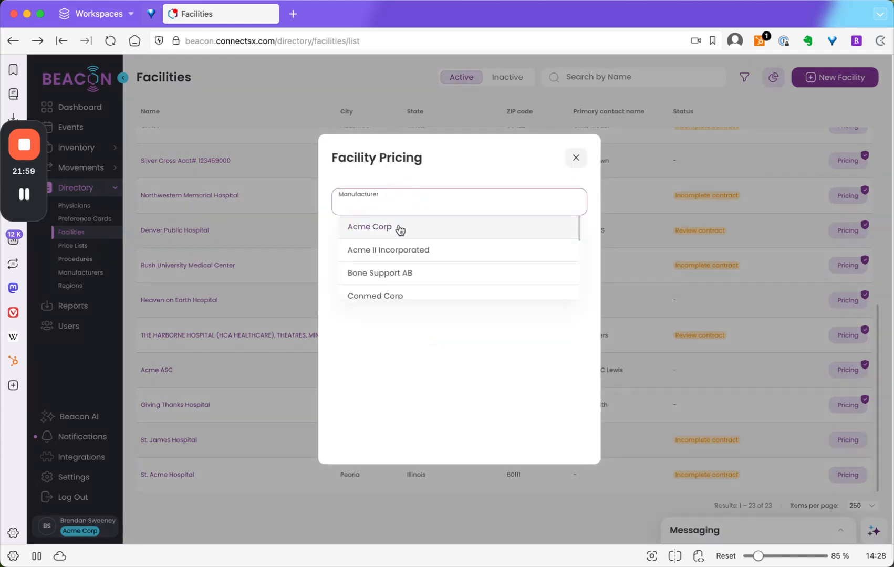
{"action": "left_click", "coordinate": [399, 229]}
{"action": "left_click", "coordinate": [444, 230]}
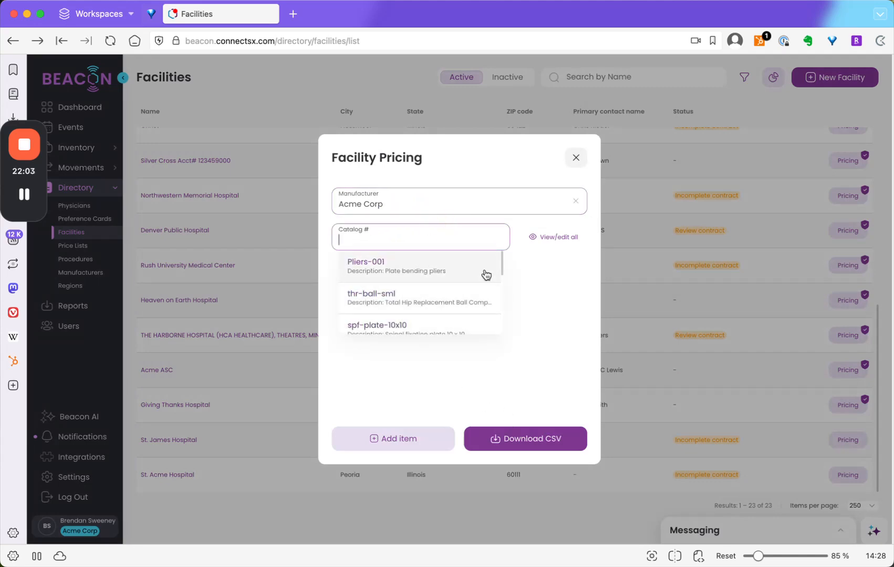
{"action": "left_click", "coordinate": [562, 240]}
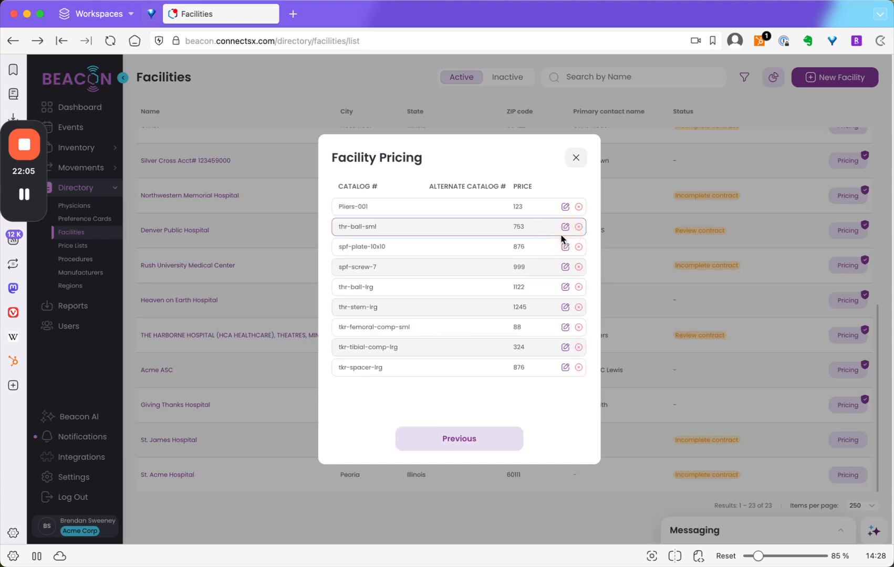
- Set Acme ASC's price for spf-plate-10x10 to 880, save the row and close the facility pricing
{"action": "left_click", "coordinate": [564, 246]}
{"action": "left_click", "coordinate": [546, 245]}
{"action": "key", "text": "BackSpace"}
{"action": "key", "text": "BackSpace"}
{"action": "key", "text": "BackSpace"}
{"action": "type", "text": "880"}
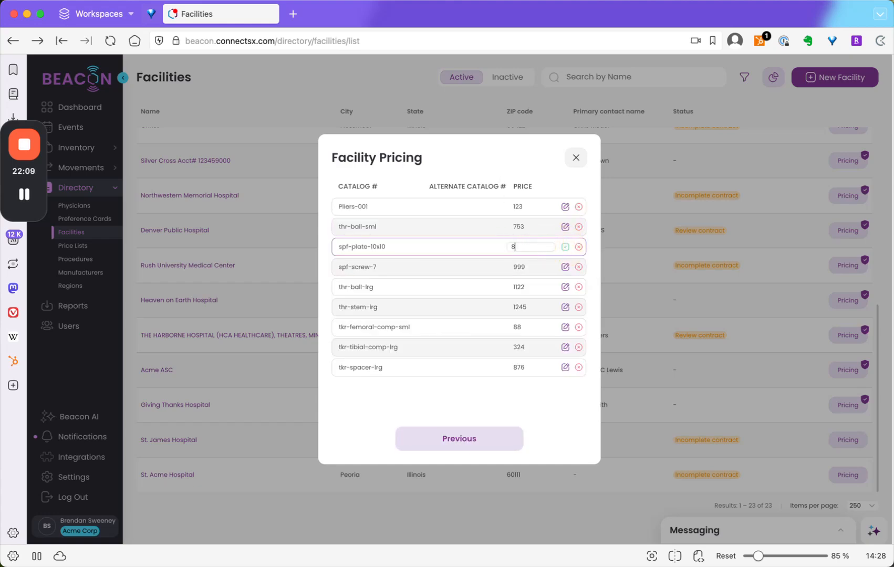
{"action": "left_click", "coordinate": [564, 247]}
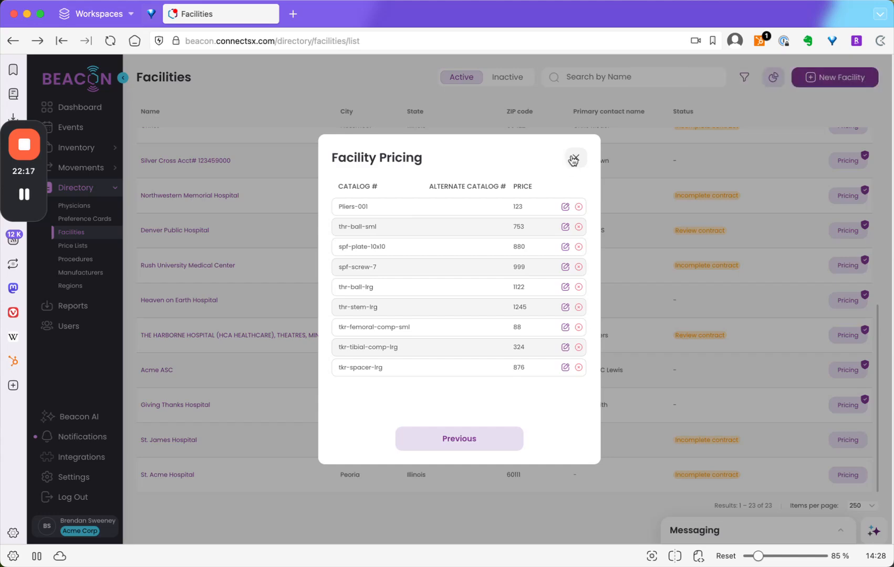
{"action": "left_click", "coordinate": [573, 159]}
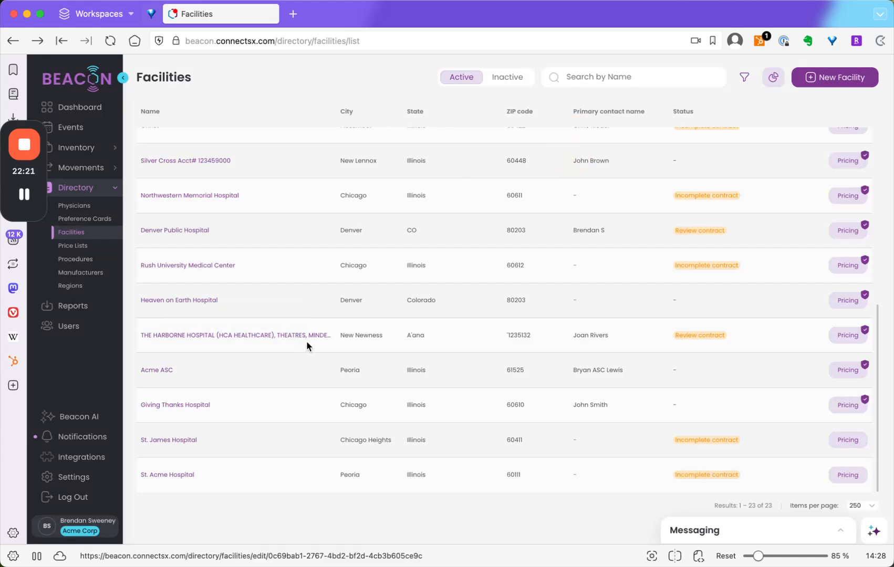
- Start a new procedure in the directory, named Elbow Fixation, with the type Trauma
{"action": "left_click", "coordinate": [80, 261]}
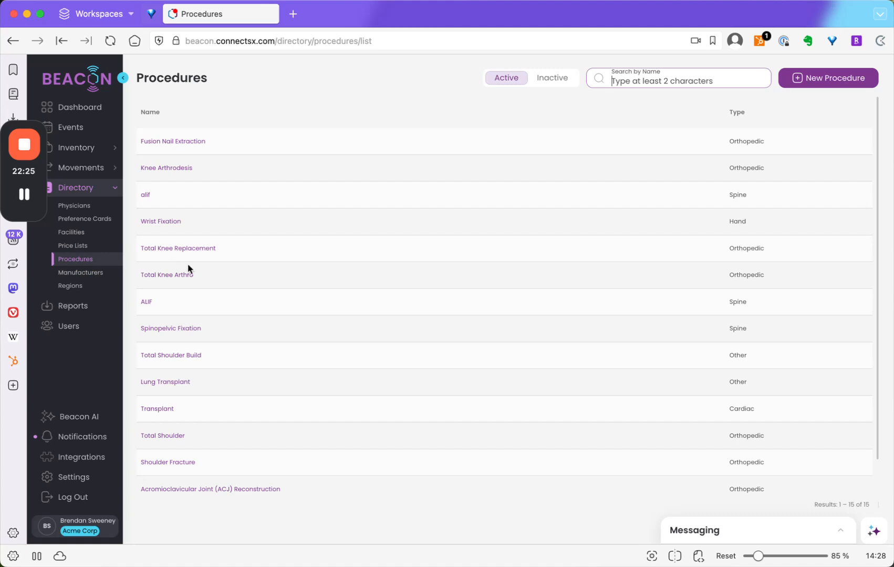
{"action": "left_click", "coordinate": [817, 79]}
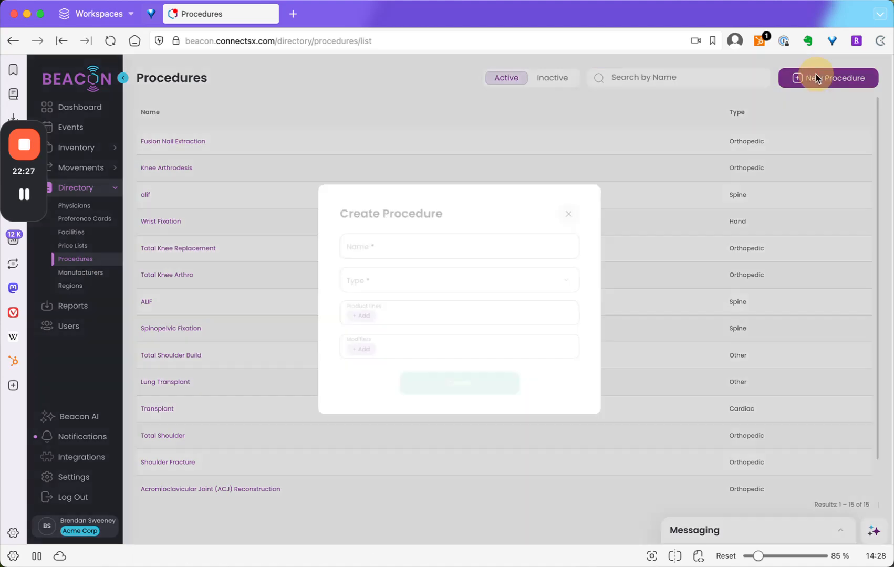
{"action": "left_click", "coordinate": [482, 243]}
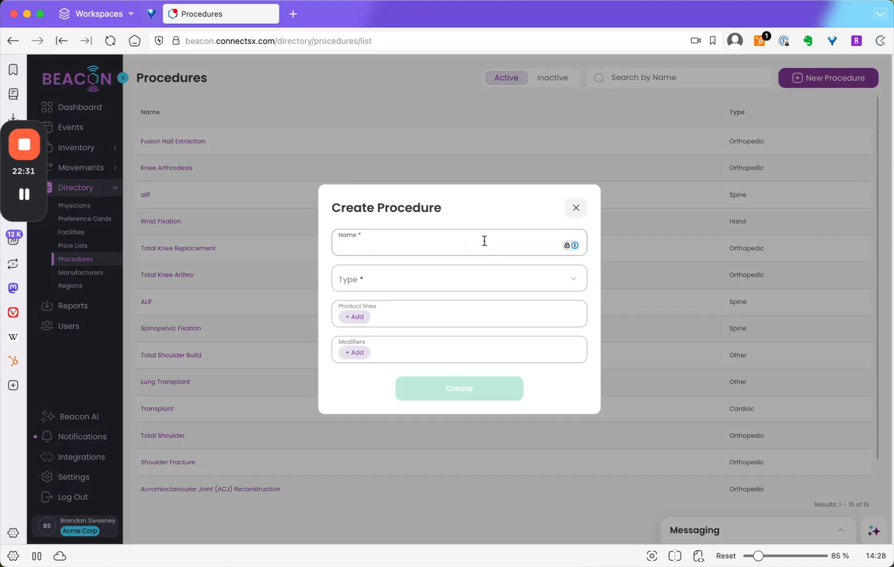
{"action": "type", "text": "Arm"}
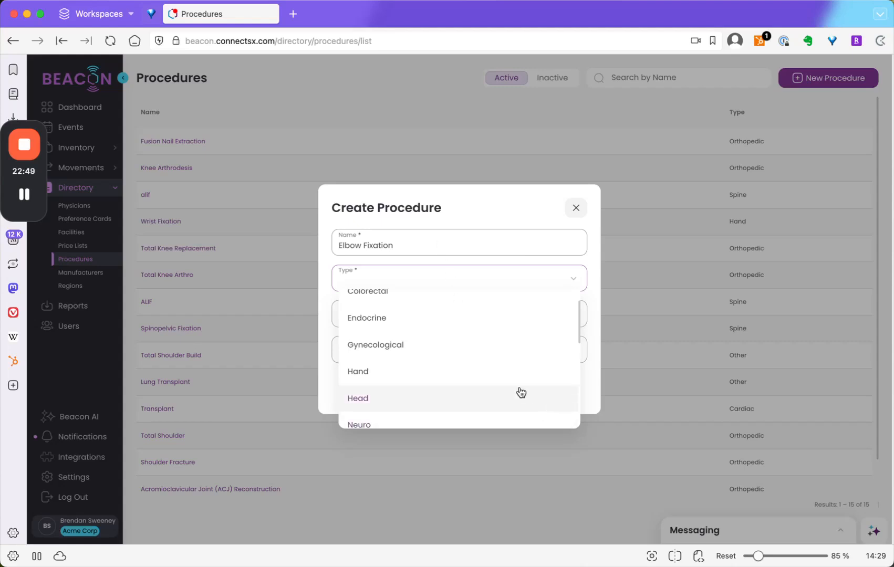
{"action": "scroll", "coordinate": [520, 391], "scroll_direction": "up", "scroll_amount": 2}
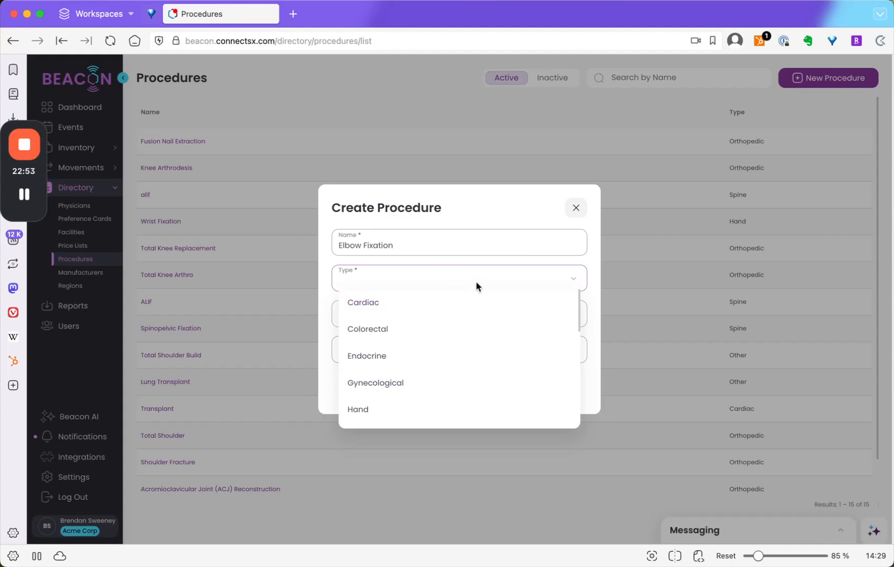
{"action": "scroll", "coordinate": [489, 382], "scroll_direction": "down", "scroll_amount": 5}
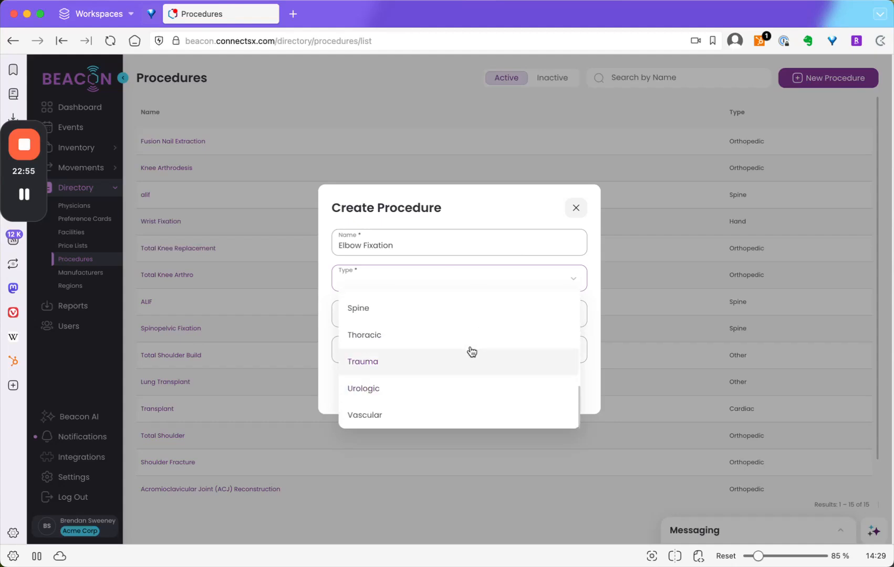
{"action": "scroll", "coordinate": [453, 400], "scroll_direction": "up", "scroll_amount": 1}
{"action": "left_click", "coordinate": [432, 392]}
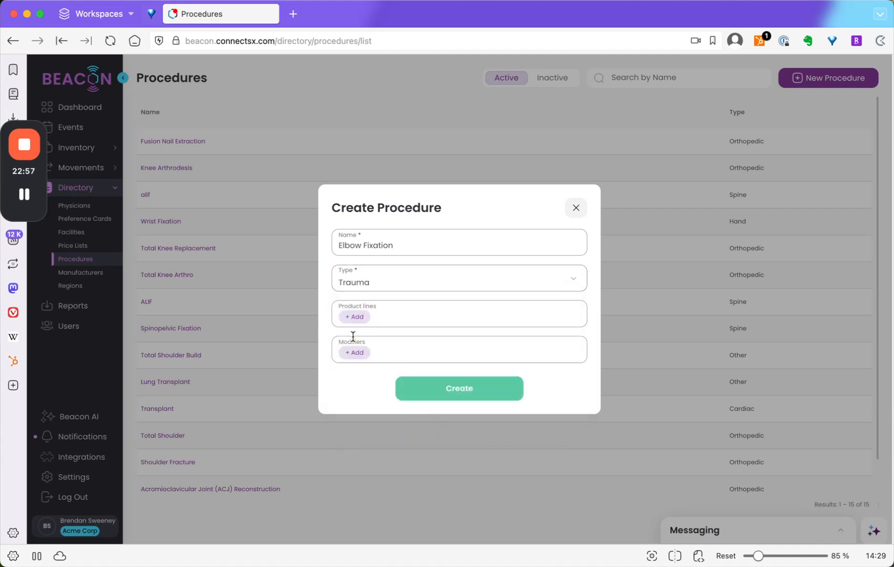
- Add the product line Acme-PL-03 to the Elbow Fixation procedure and create the procedure
{"action": "left_click", "coordinate": [357, 318]}
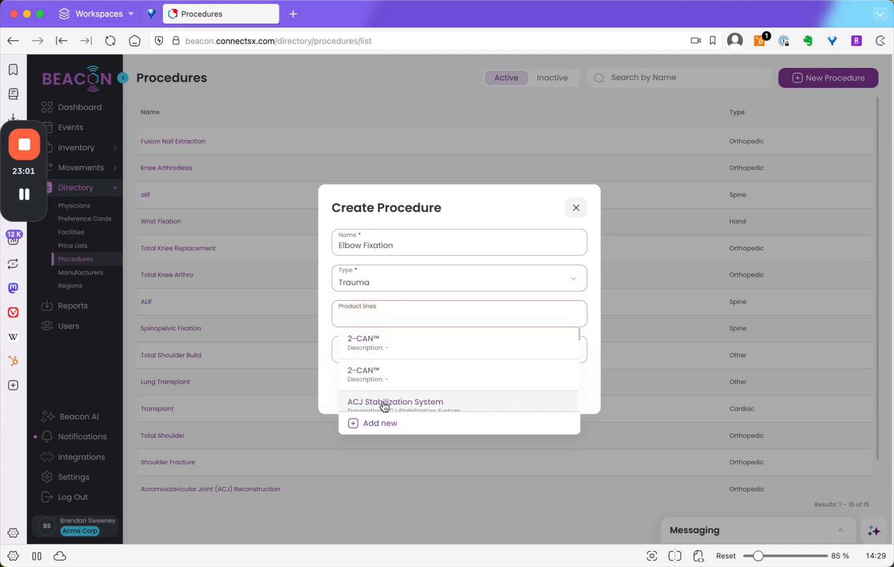
{"action": "scroll", "coordinate": [394, 391], "scroll_direction": "down", "scroll_amount": 3}
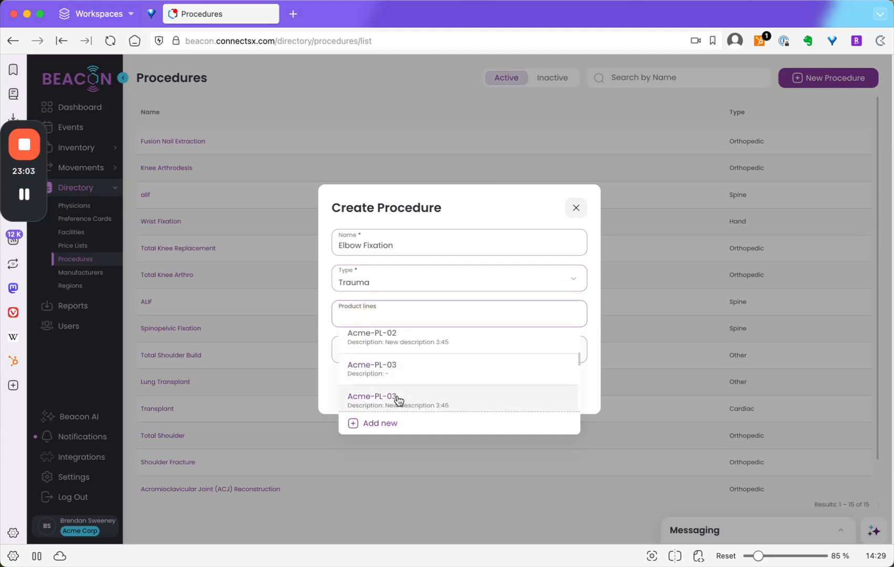
{"action": "left_click", "coordinate": [397, 398]}
{"action": "left_click", "coordinate": [427, 325]}
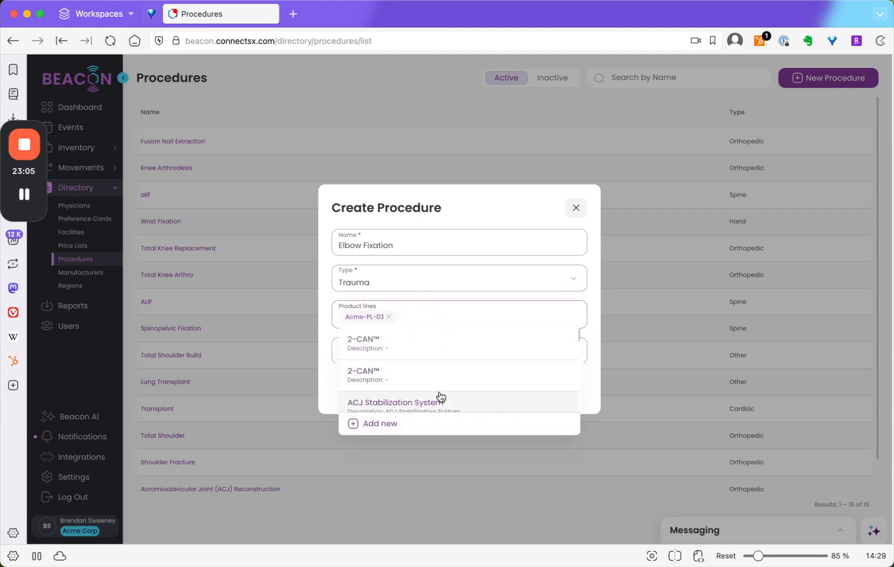
{"action": "left_click", "coordinate": [443, 398]}
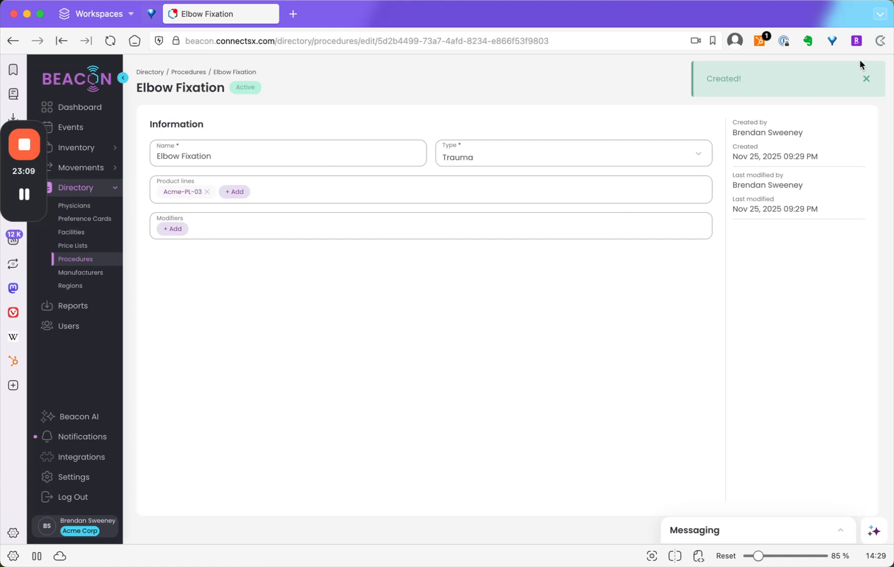
- Enter back as a modifier for the Elbow Fixation procedure
{"action": "left_click", "coordinate": [177, 230]}
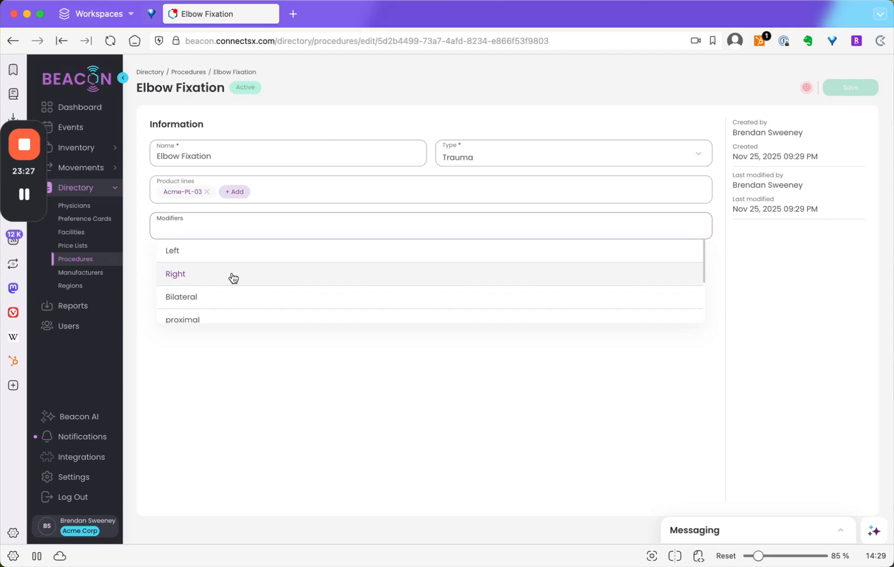
{"action": "type", "text": "back"}
{"action": "key", "text": "Return"}
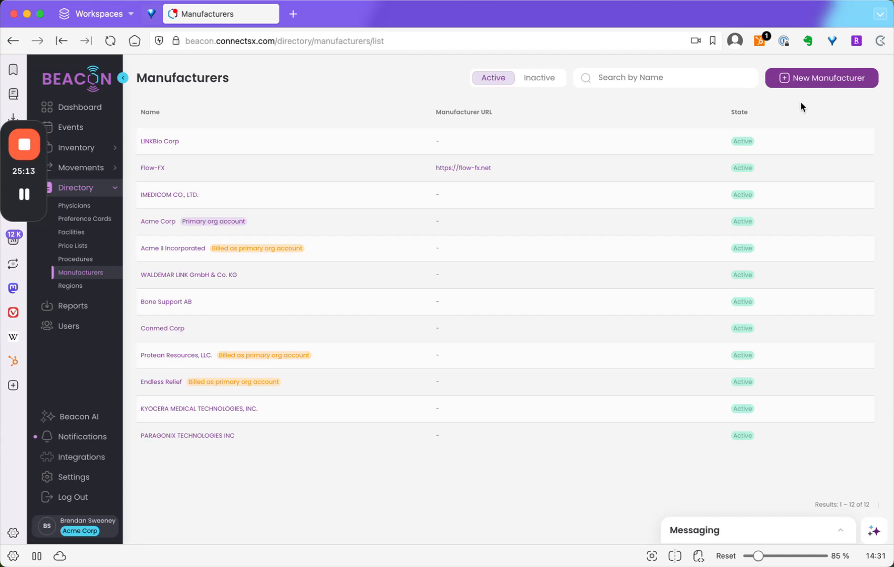
- Create the manufacturer Mustech Electronics Co., Limited from the FDA database, leaving the additional contact details blank
{"action": "left_click", "coordinate": [796, 79]}
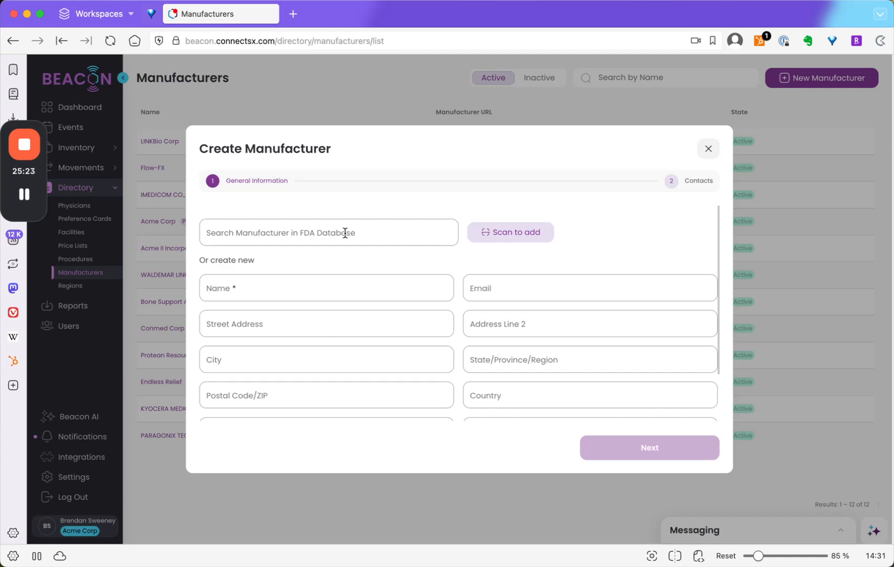
{"action": "scroll", "coordinate": [338, 351], "scroll_direction": "down", "scroll_amount": 3}
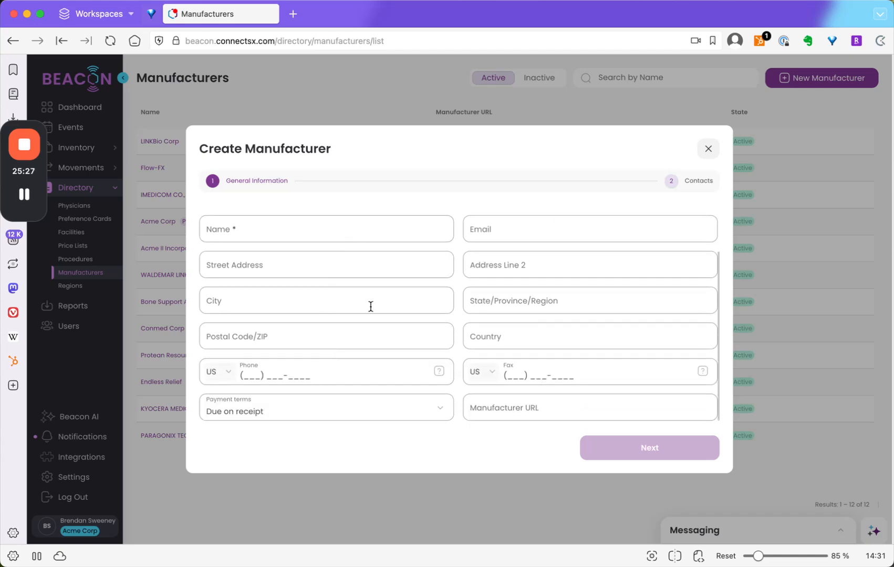
{"action": "scroll", "coordinate": [384, 373], "scroll_direction": "up", "scroll_amount": 3}
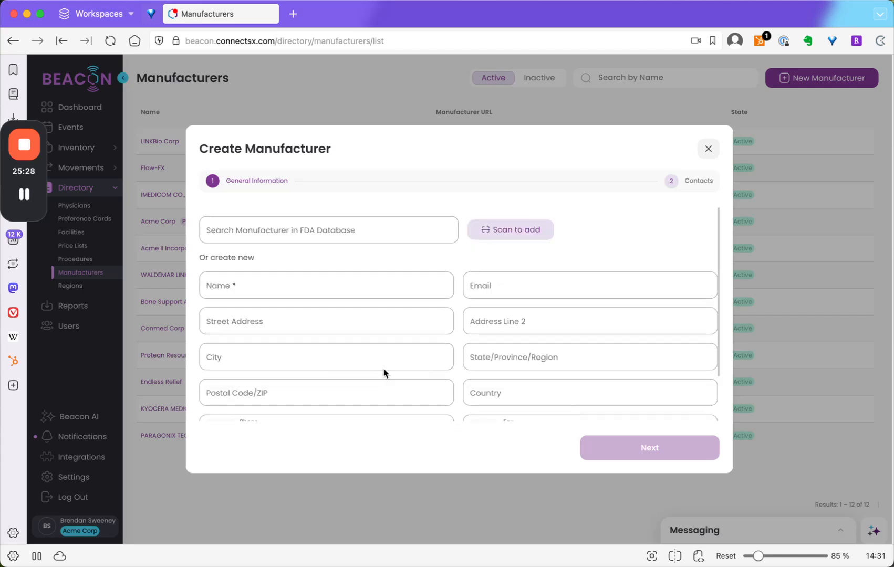
{"action": "left_click", "coordinate": [306, 232]}
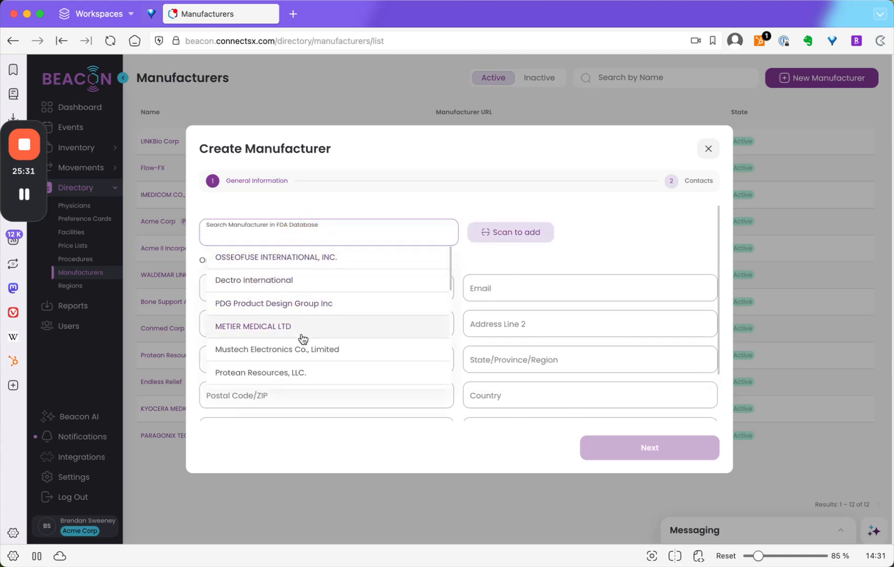
{"action": "left_click", "coordinate": [305, 351]}
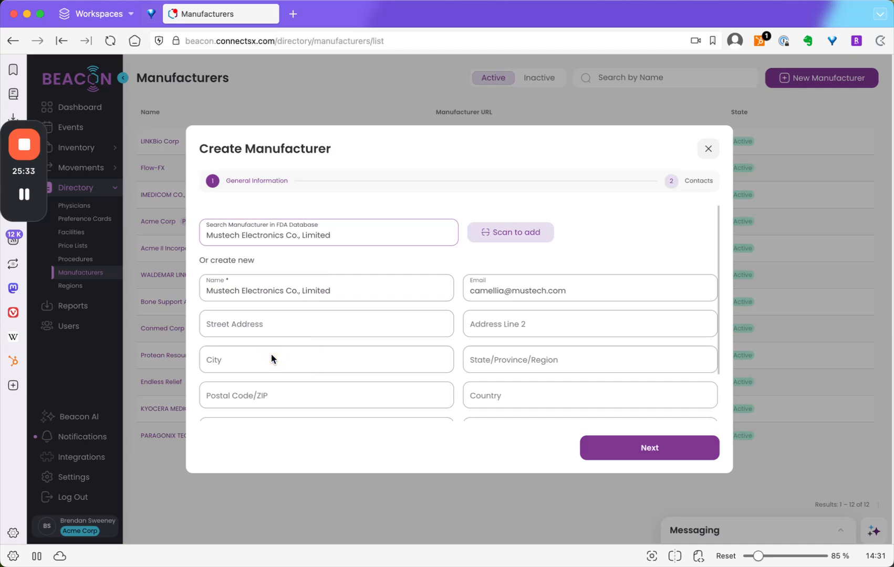
{"action": "left_click", "coordinate": [661, 458]}
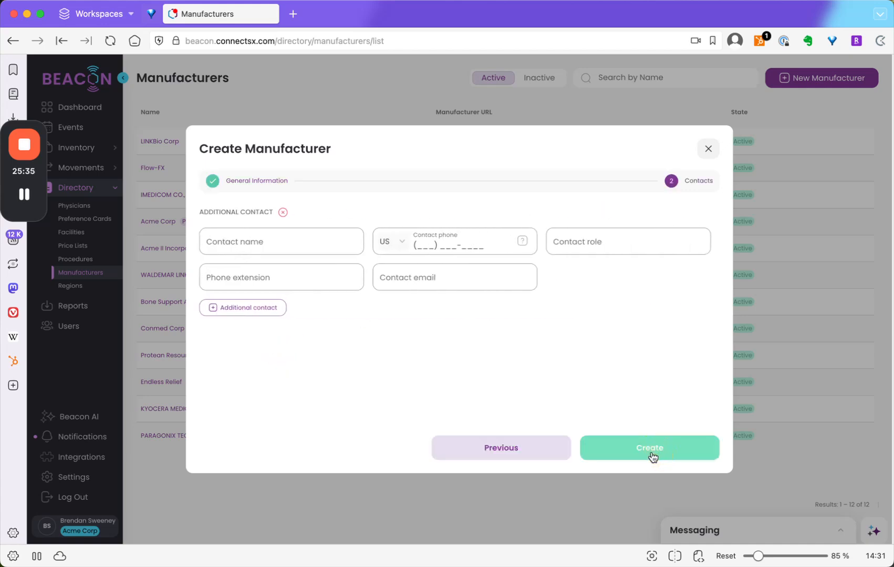
{"action": "left_click", "coordinate": [650, 456]}
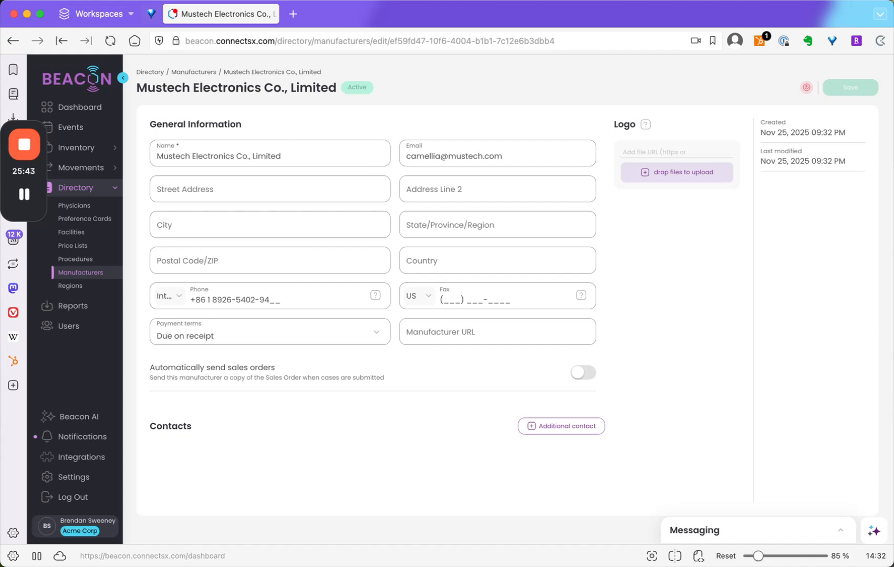
- Return to the manufacturers list to check the new entry, and open the directory's regions list
{"action": "left_click", "coordinate": [58, 272]}
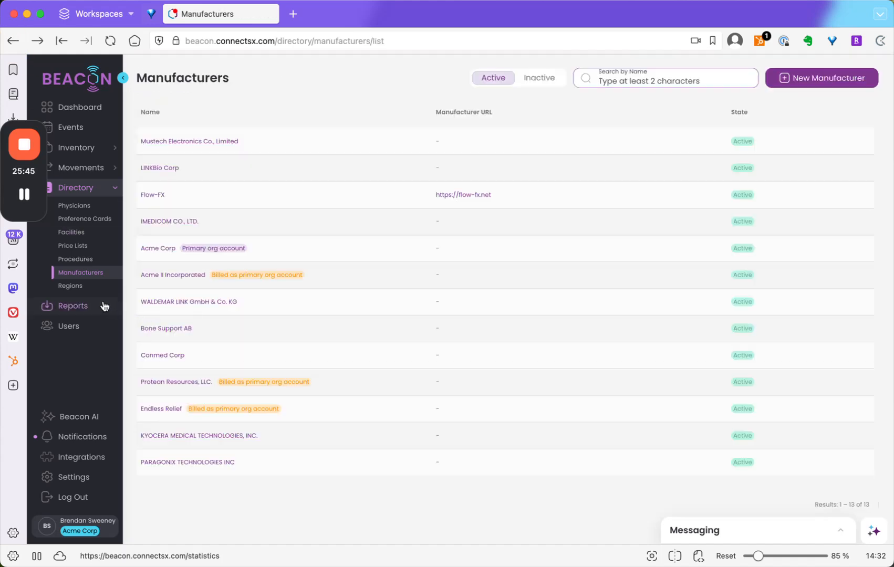
{"action": "left_click", "coordinate": [64, 289]}
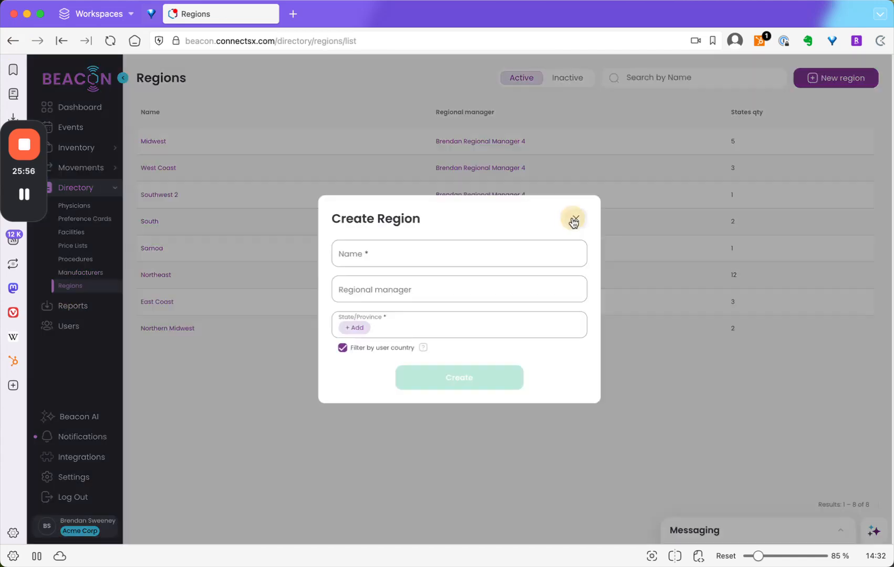
- Open the Midwest region to review its regional manager, states and assigned users
{"action": "left_click", "coordinate": [574, 218]}
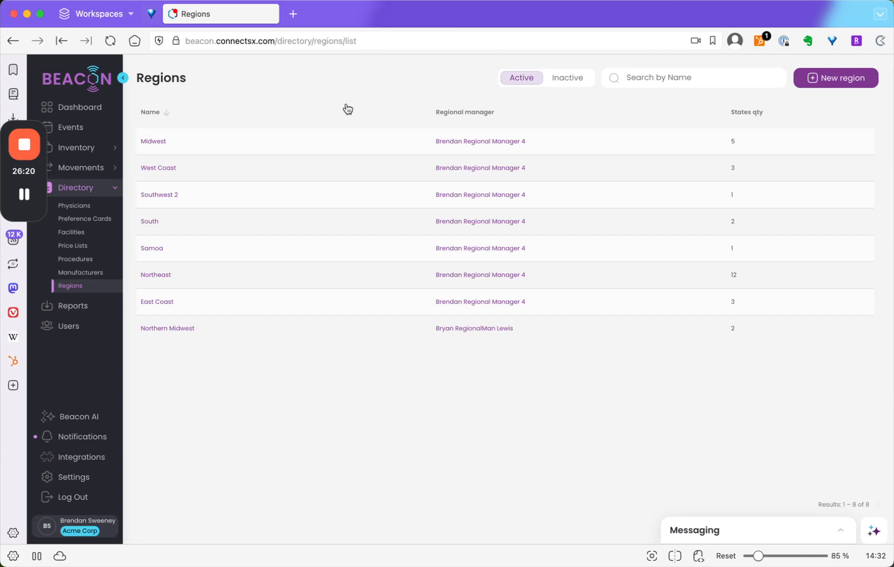
{"action": "left_click", "coordinate": [148, 142]}
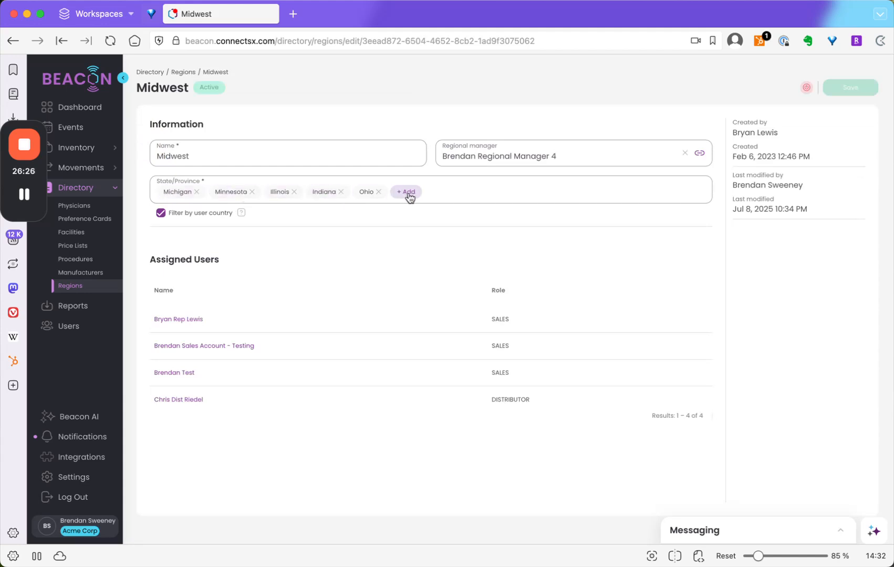
- Open the user record of the Midwest region's manager, review the contact information and assigned regions, and collapse the region assignment details
{"action": "left_click", "coordinate": [56, 326]}
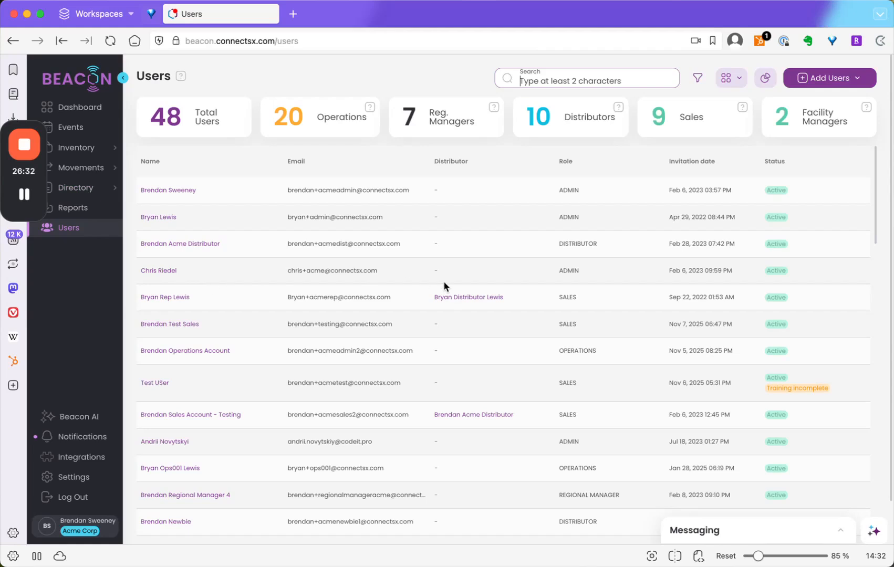
{"action": "left_click", "coordinate": [177, 494]}
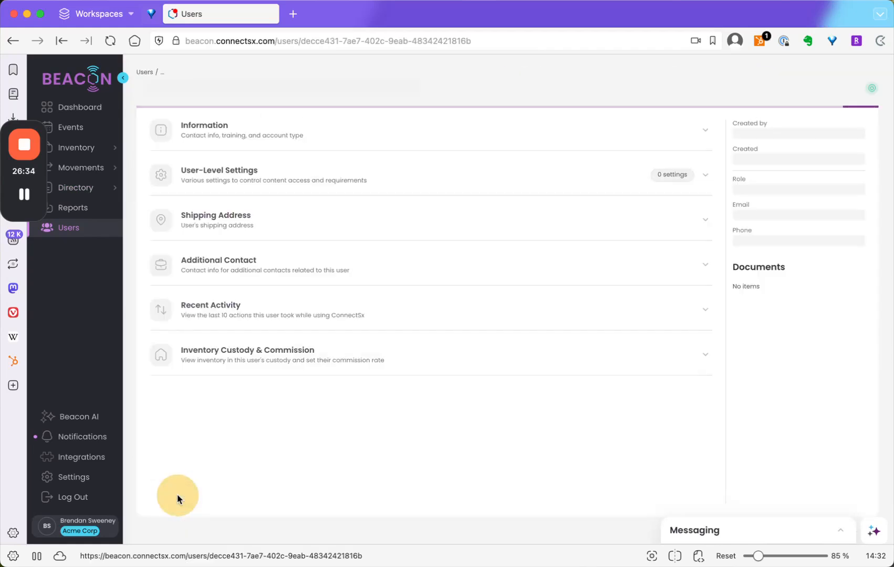
{"action": "left_click", "coordinate": [466, 135]}
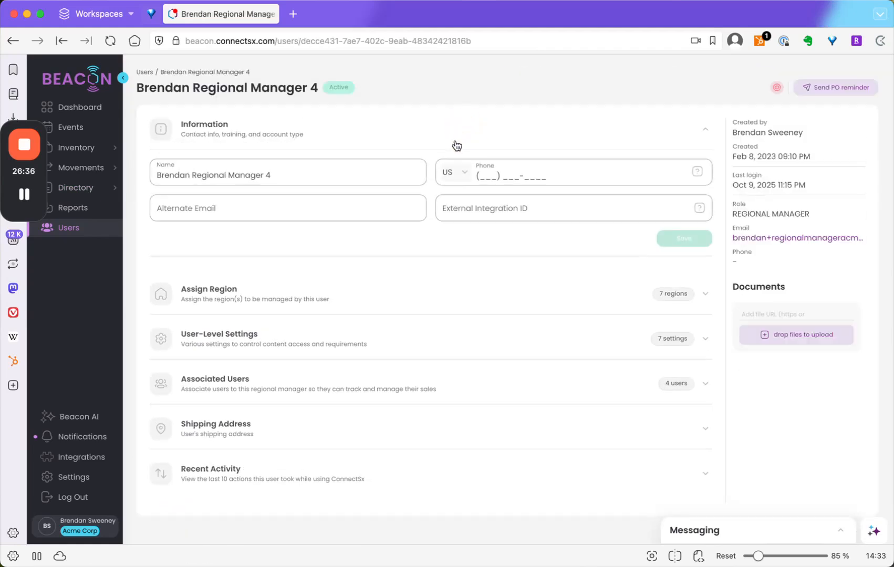
{"action": "left_click", "coordinate": [479, 303]}
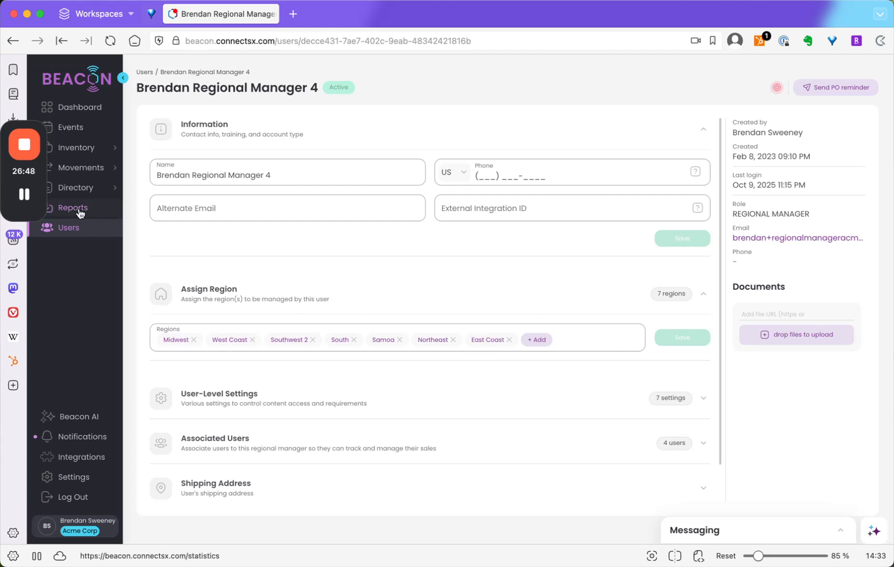
{"action": "left_click", "coordinate": [73, 190]}
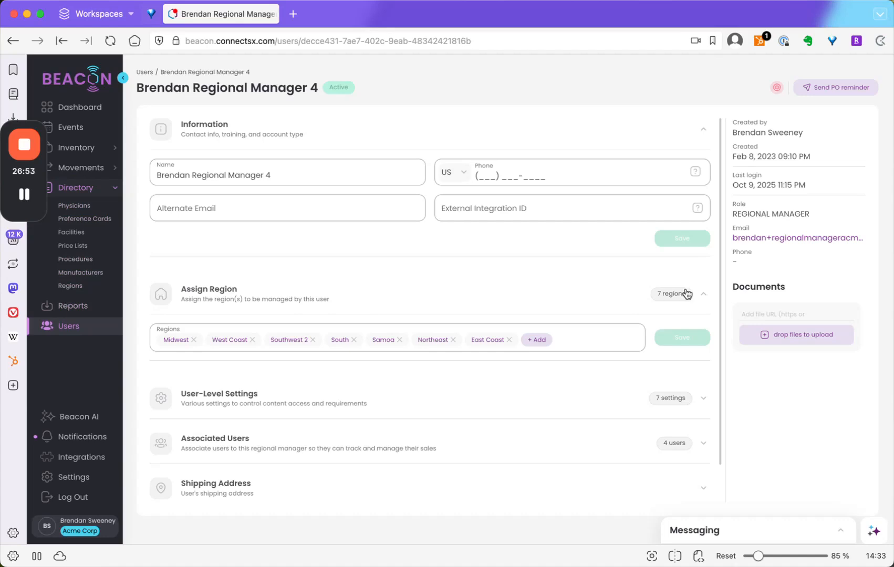
{"action": "left_click", "coordinate": [704, 297]}
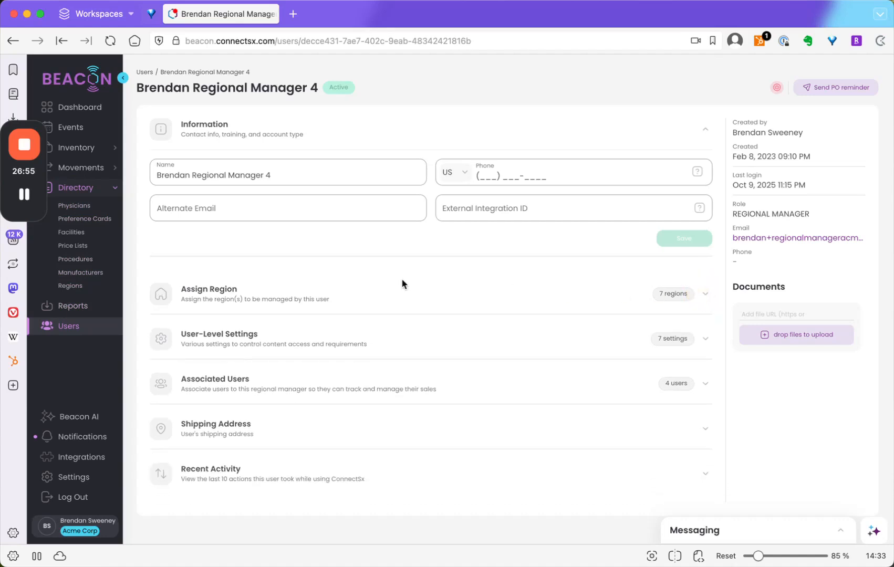